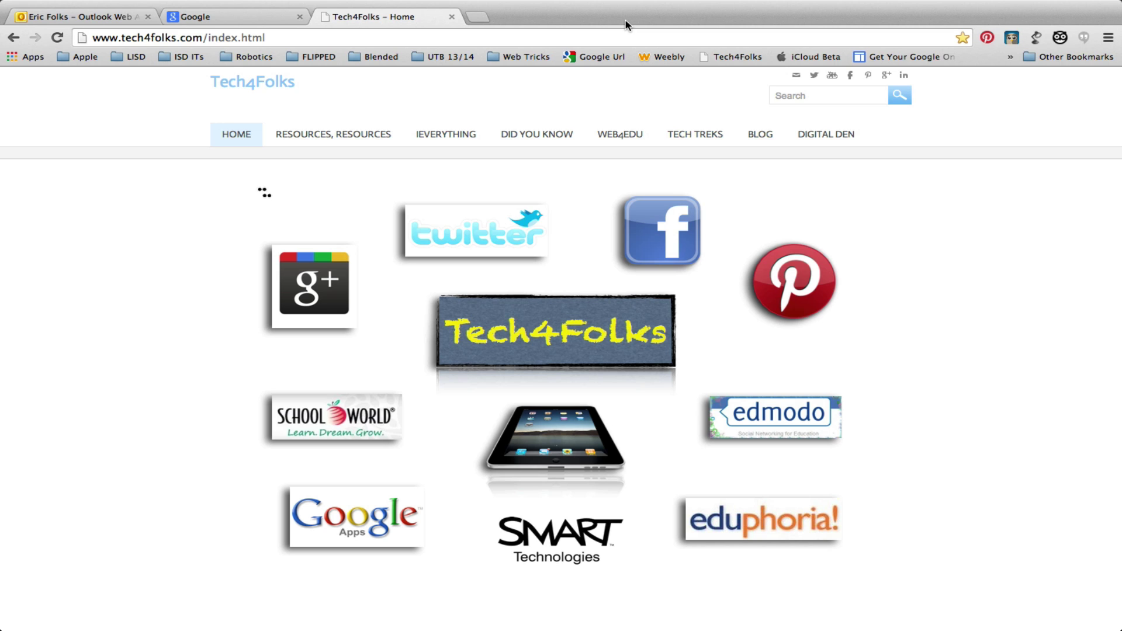
- Sign in to the school district Google account by entering its password on the sign-in page
left_click(217, 18)
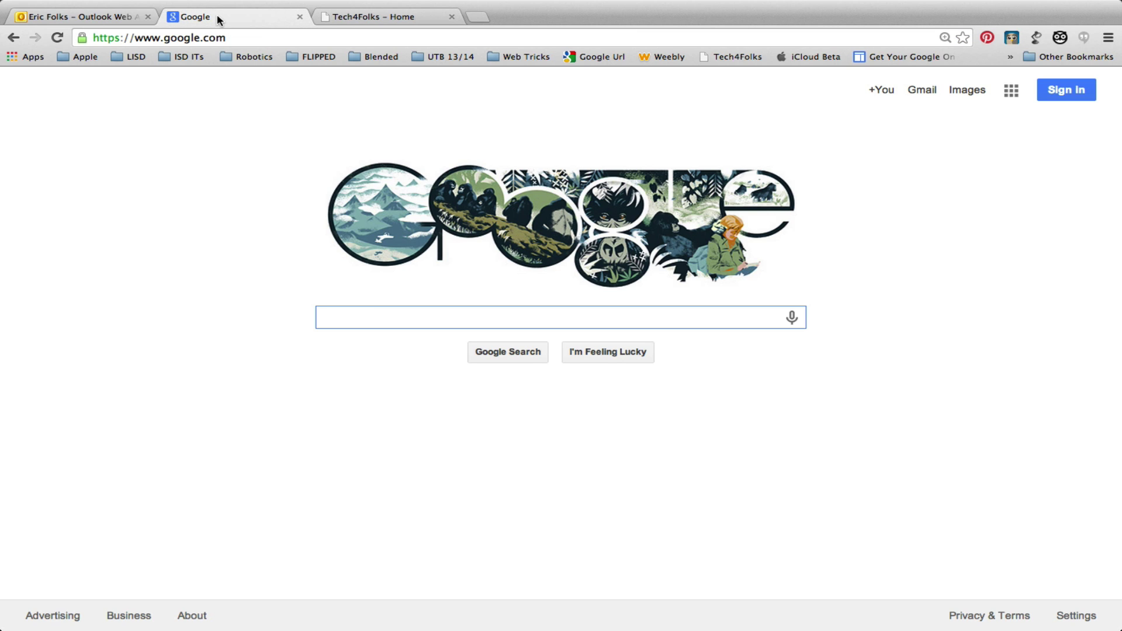
key("ctrl+Right")
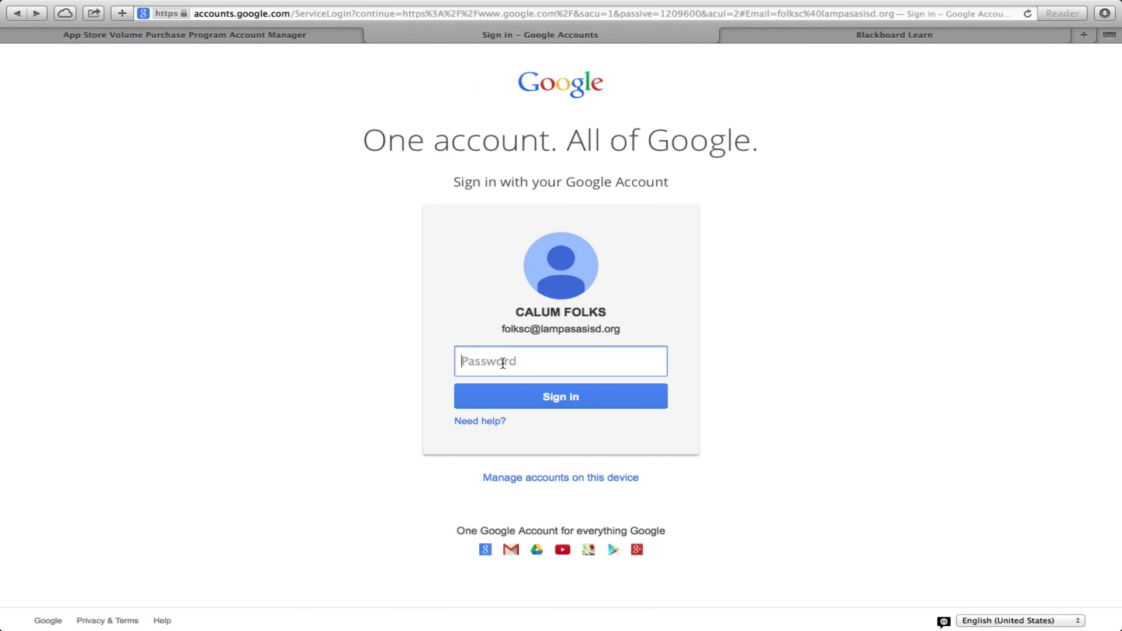
type("••••••••")
left_click(590, 405)
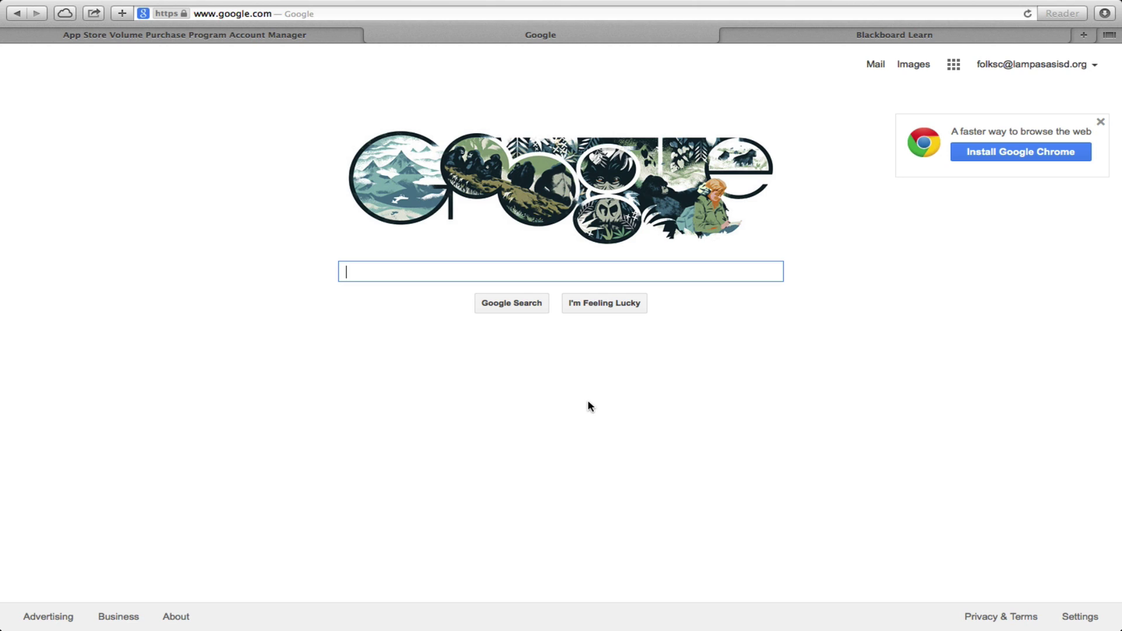
- Open Google Drive from the Google apps grid and select the shared Temp folder
left_click(955, 65)
left_click(1051, 142)
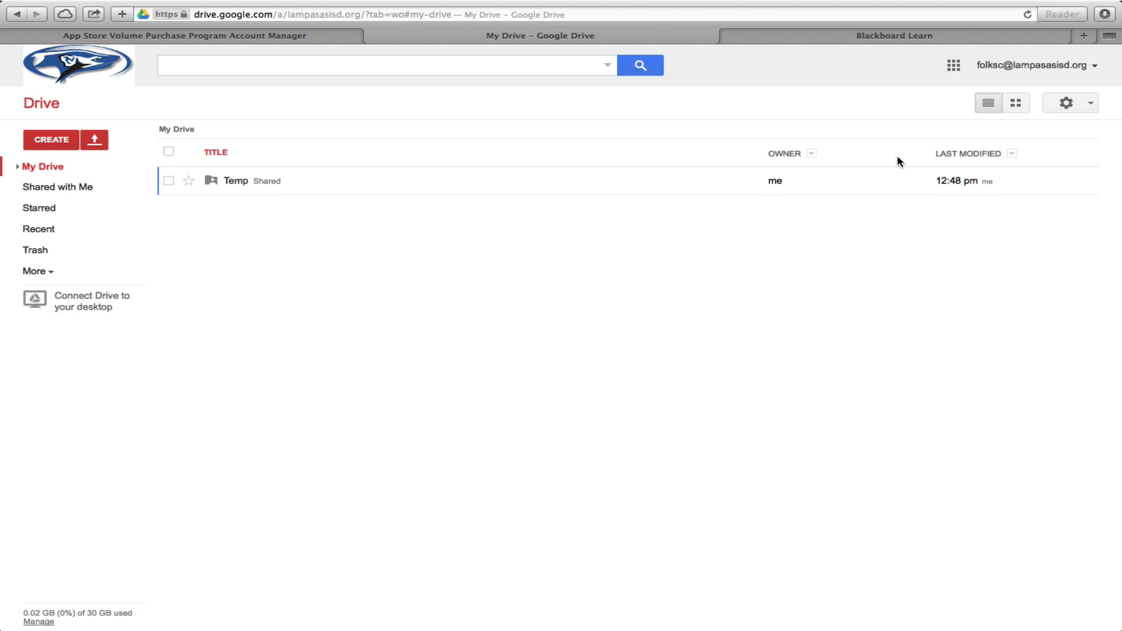
left_click(866, 185)
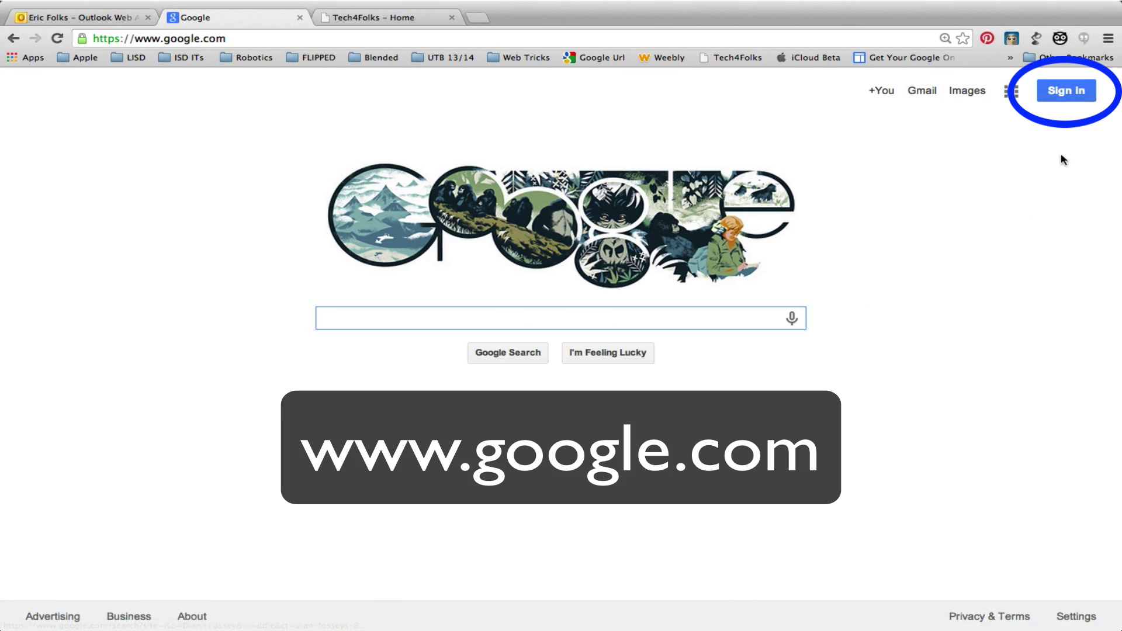
- From the Google sign-in page, add another account and choose to create a new Google account
left_click_drag(227, 39, 135, 38)
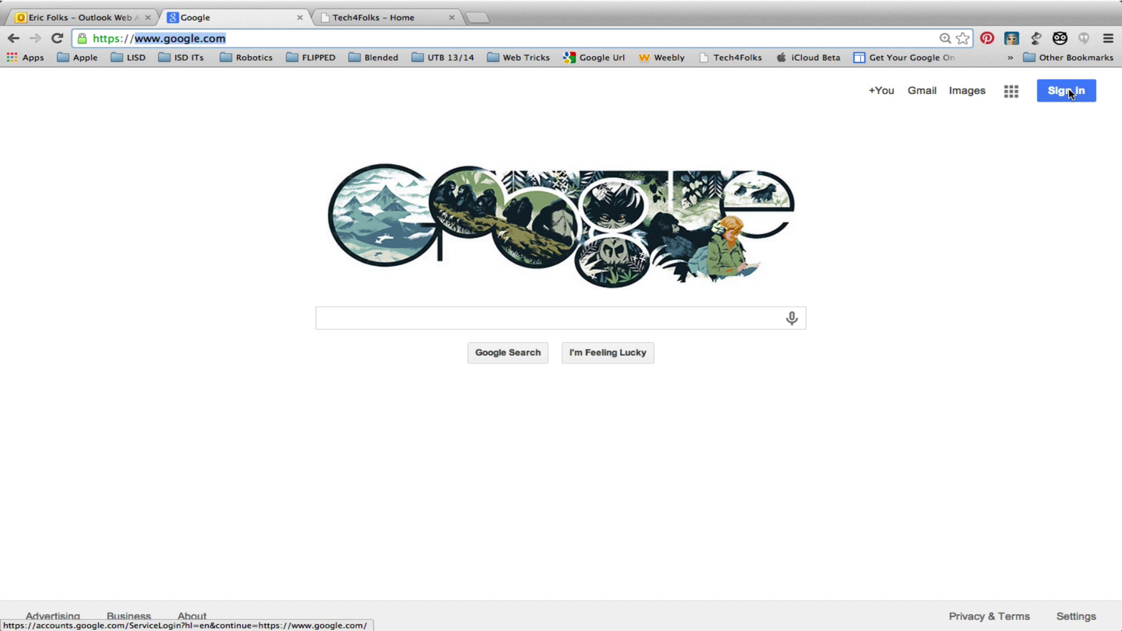
left_click(1068, 92)
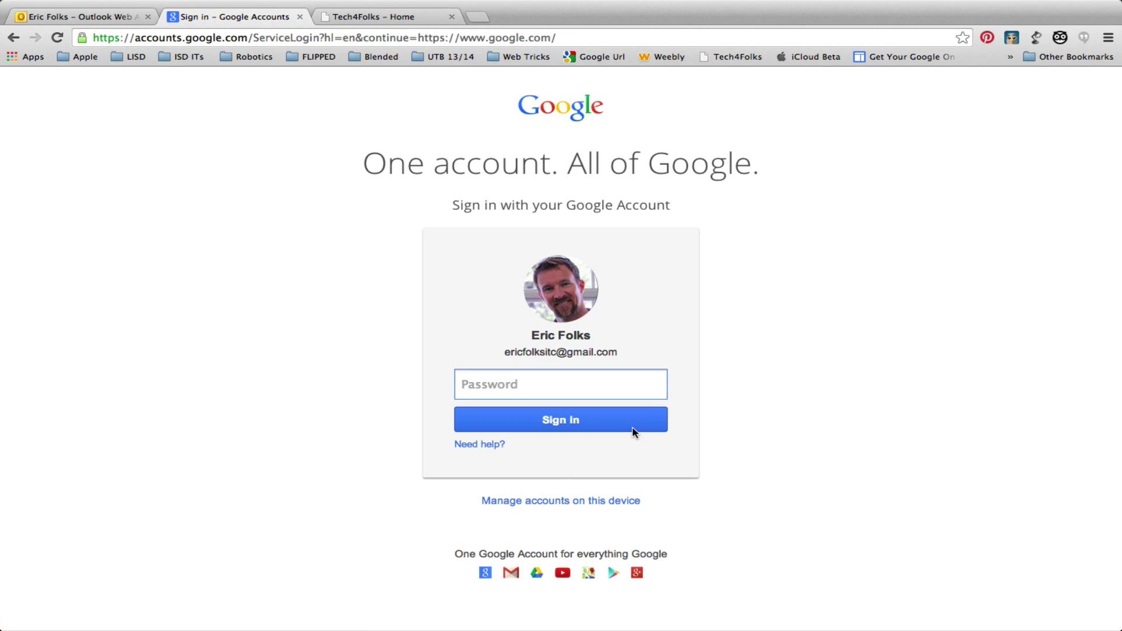
left_click(540, 503)
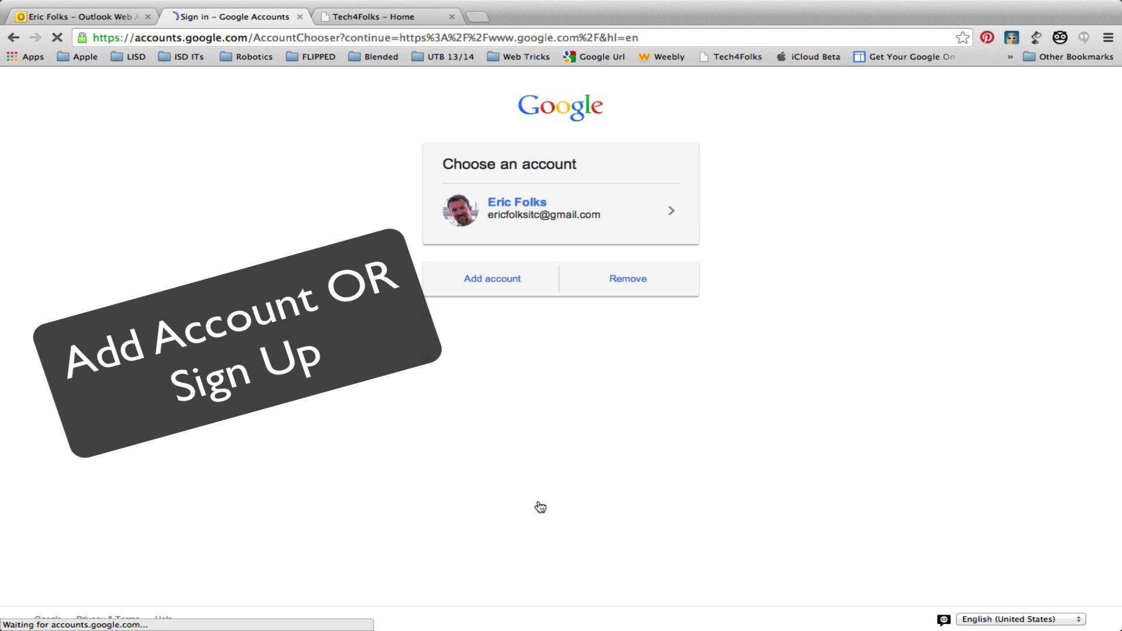
left_click(518, 286)
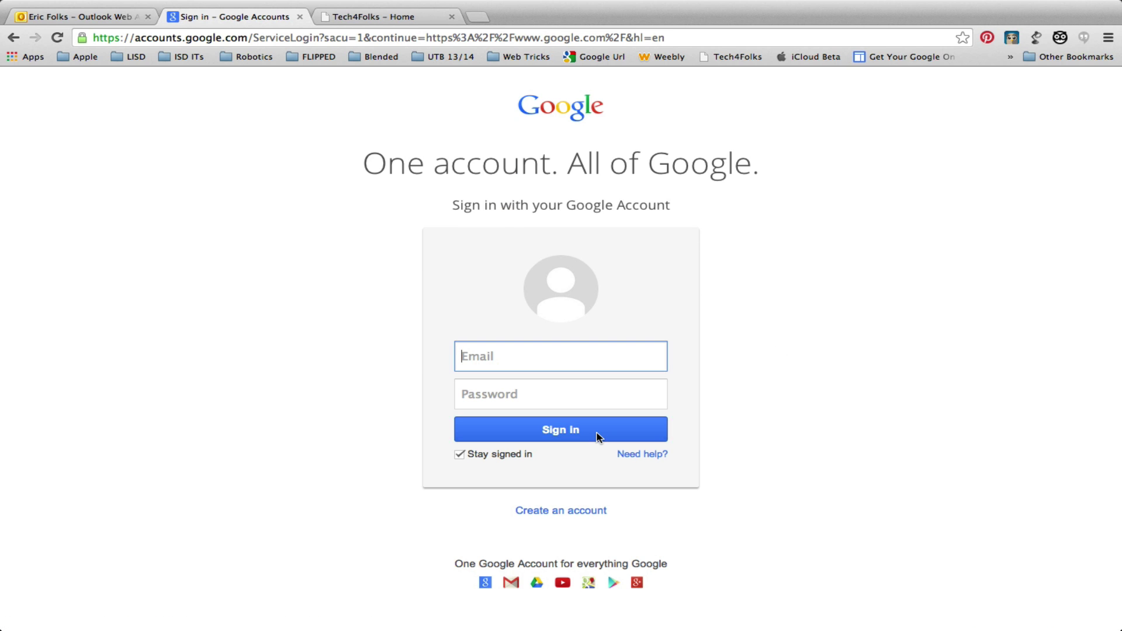
left_click(556, 512)
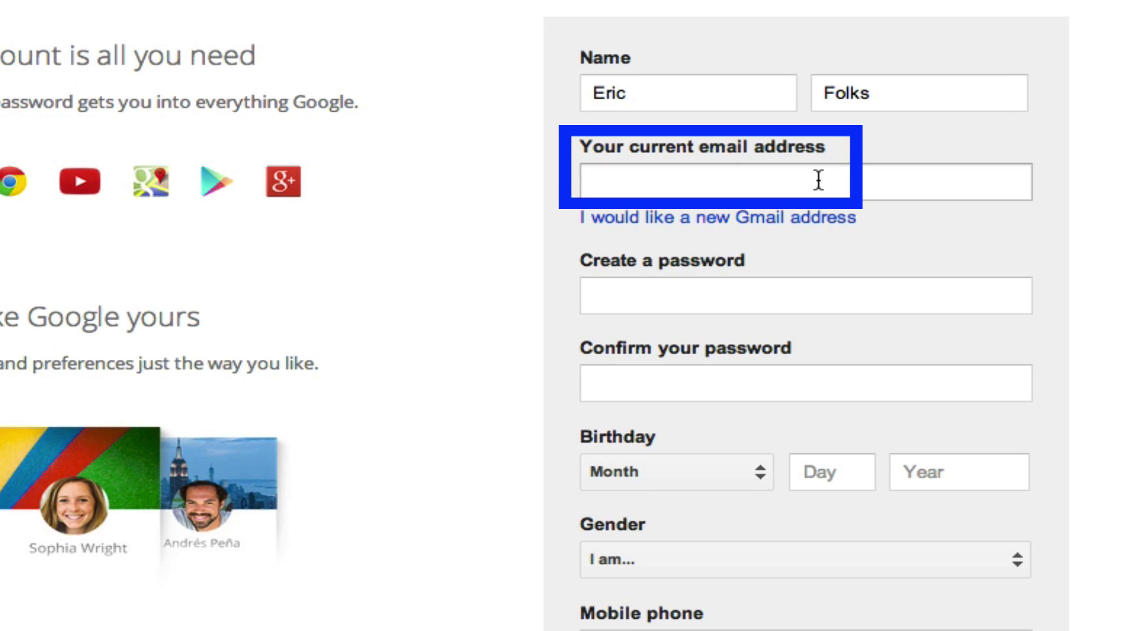
- Use the existing school e-mail address instead of Gmail, and enter and confirm a password
left_click(818, 180)
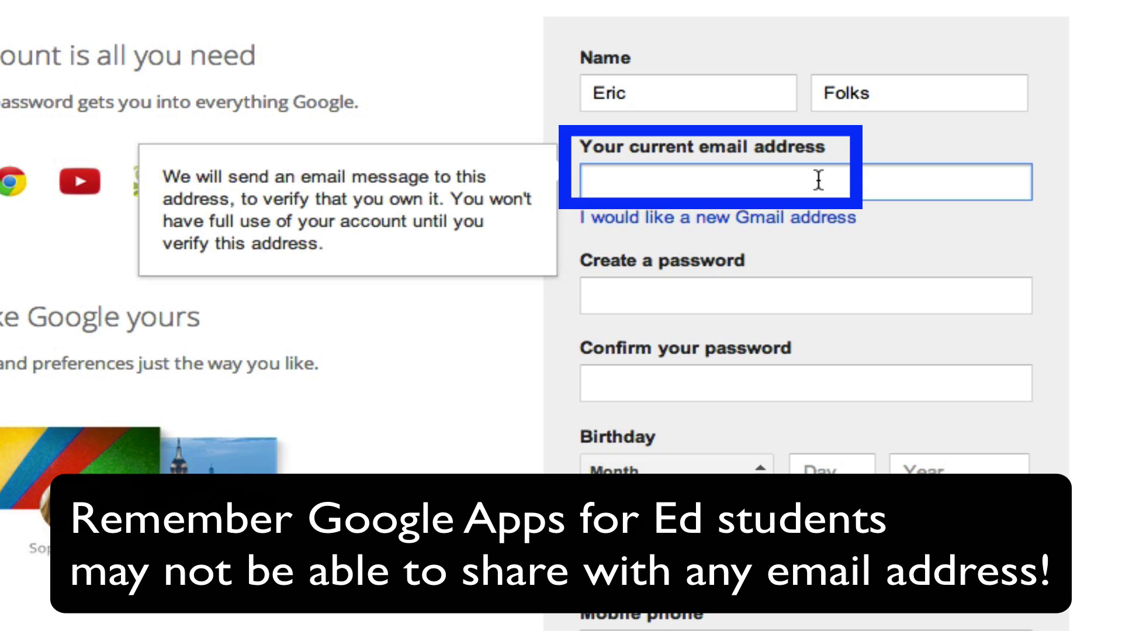
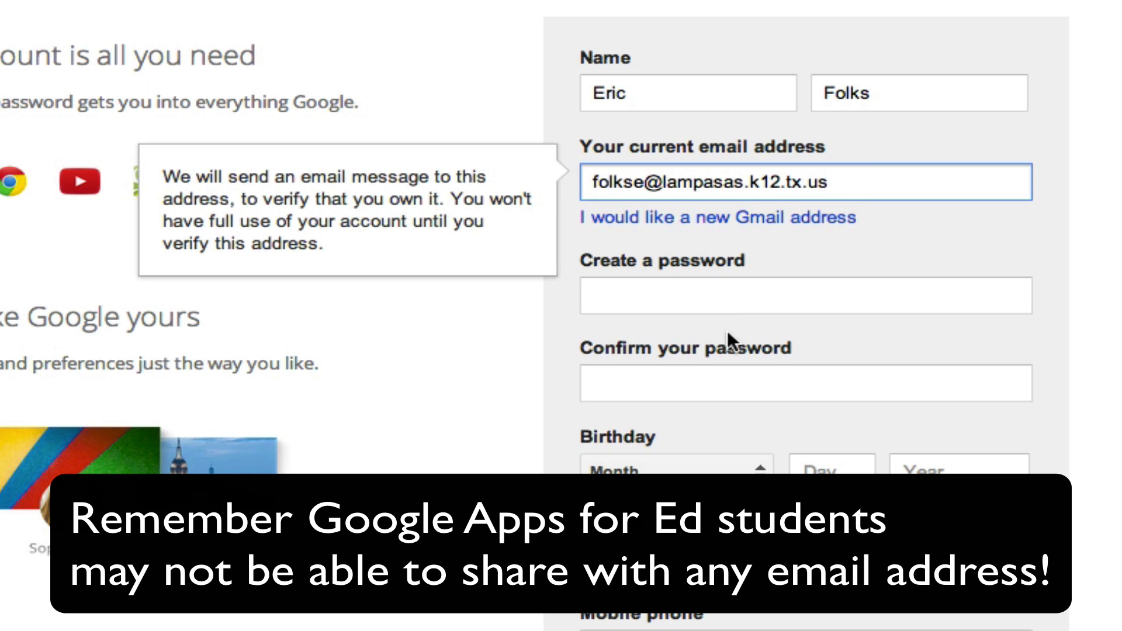
left_click(722, 298)
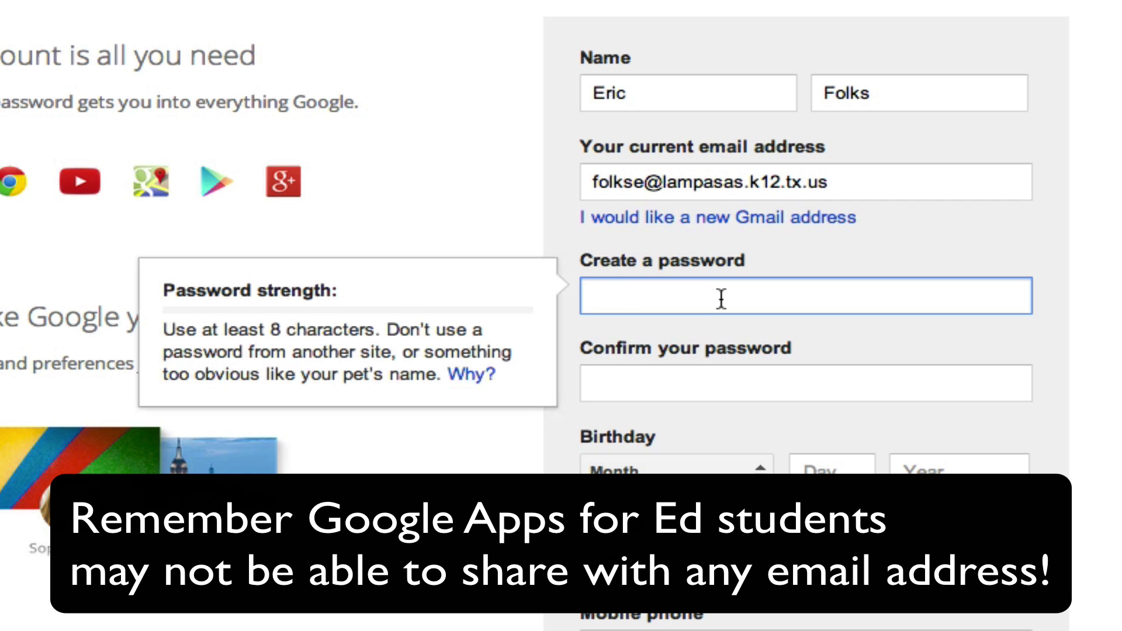
key("Tab")
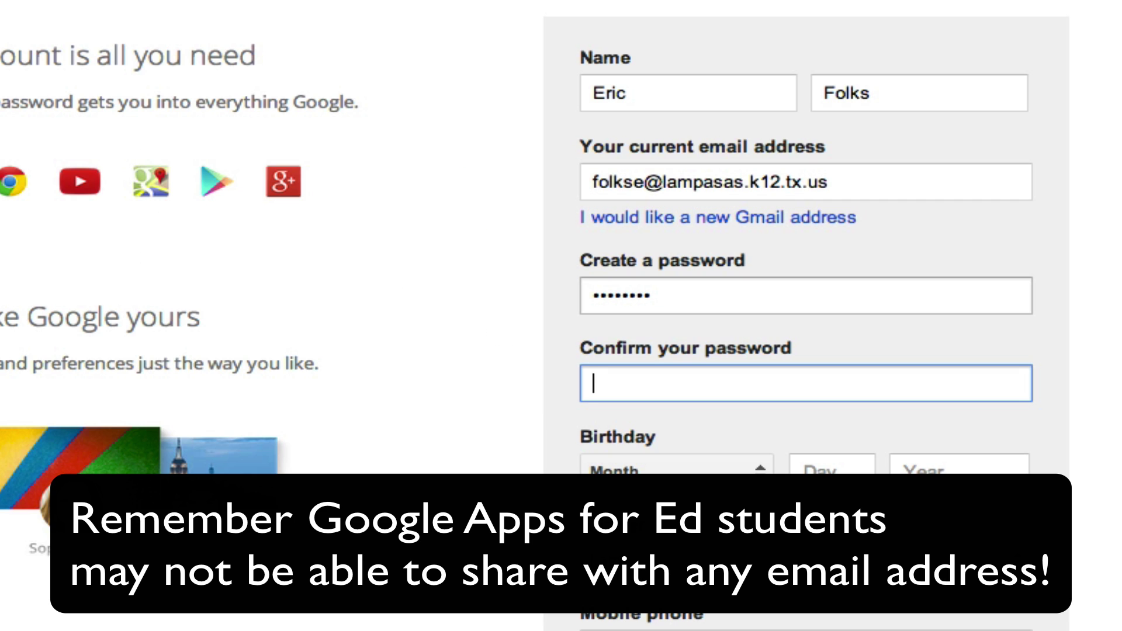
key("Tab")
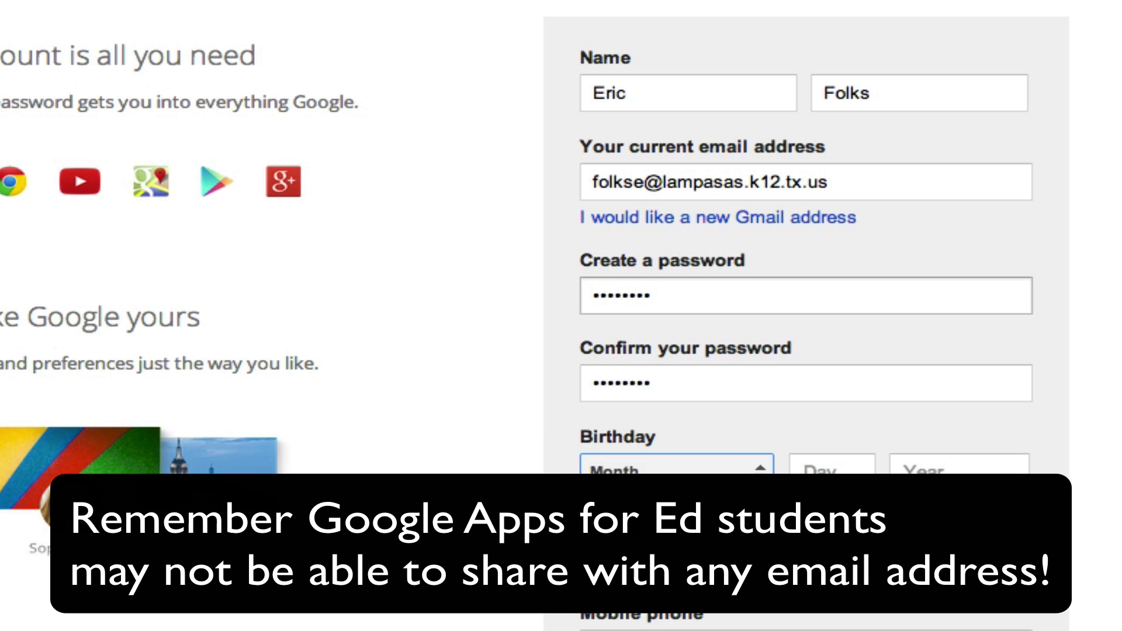
key("Tab")
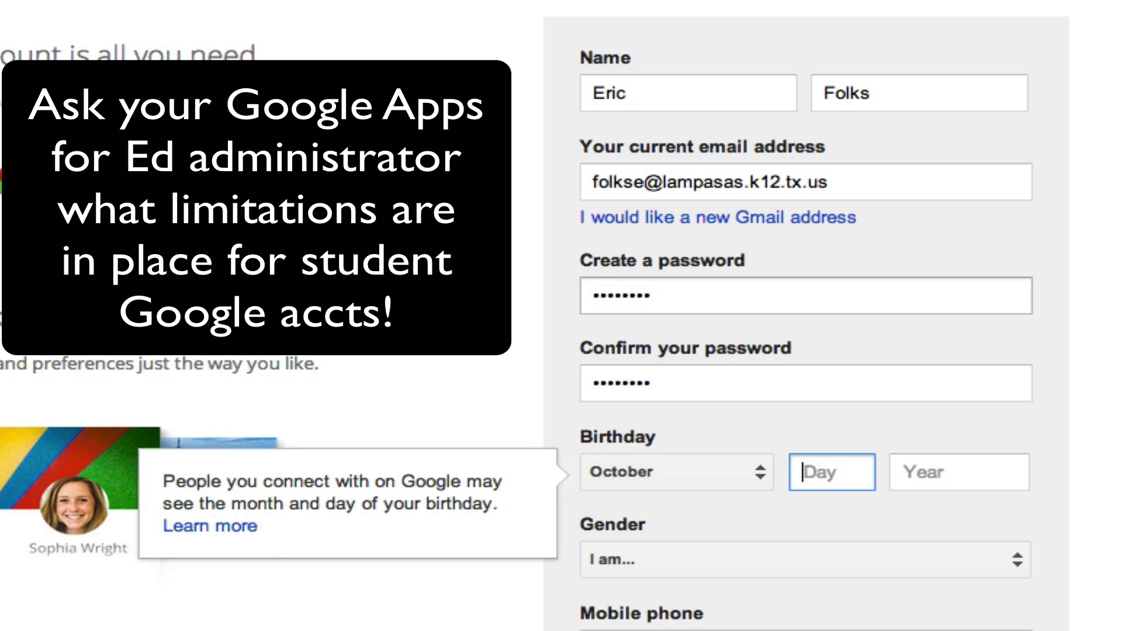
key("BackSpace")
key("BackSpace")
key("Tab")
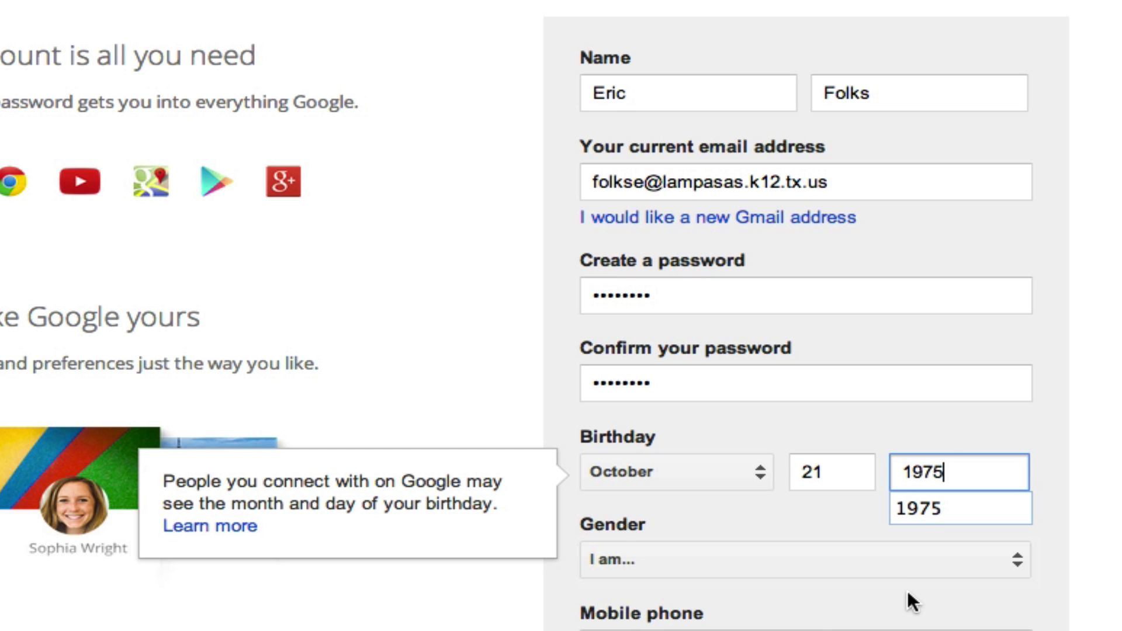
left_click(884, 553)
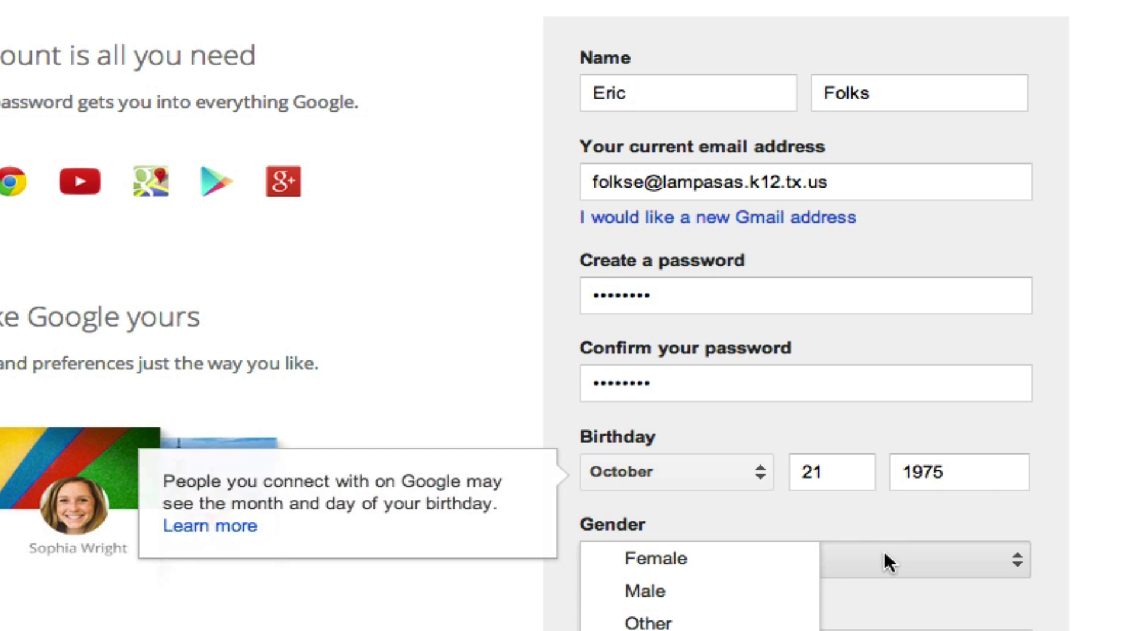
left_click(759, 602)
- Enter the mobile phone number and the robot-check text, then accept the terms of service
scroll(819, 293, "down", 5)
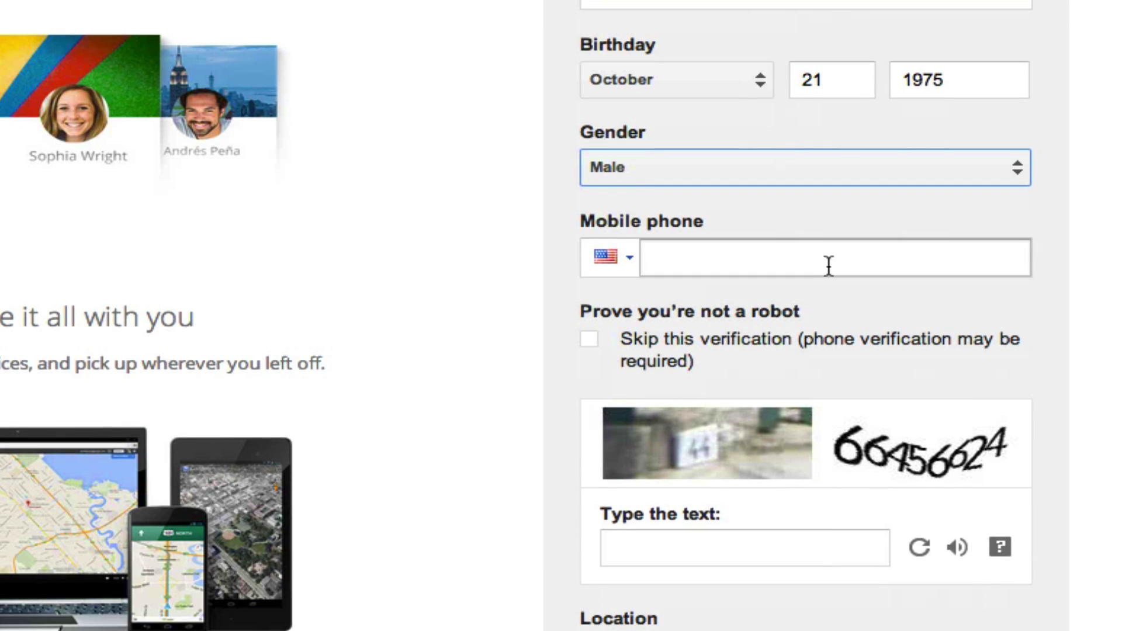
left_click(820, 257)
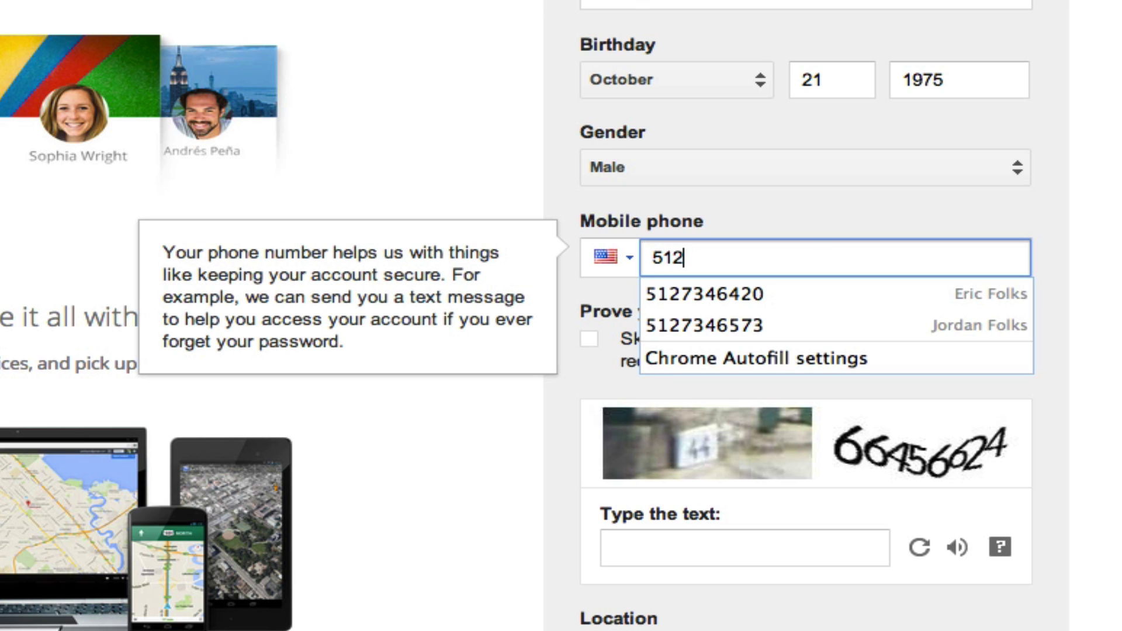
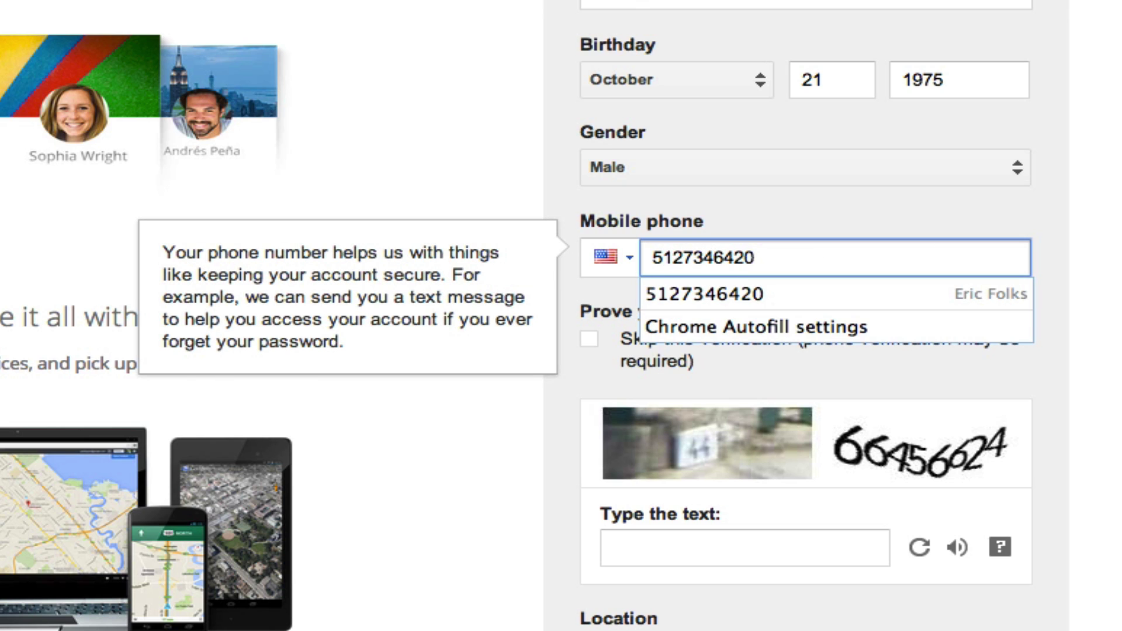
key("Tab")
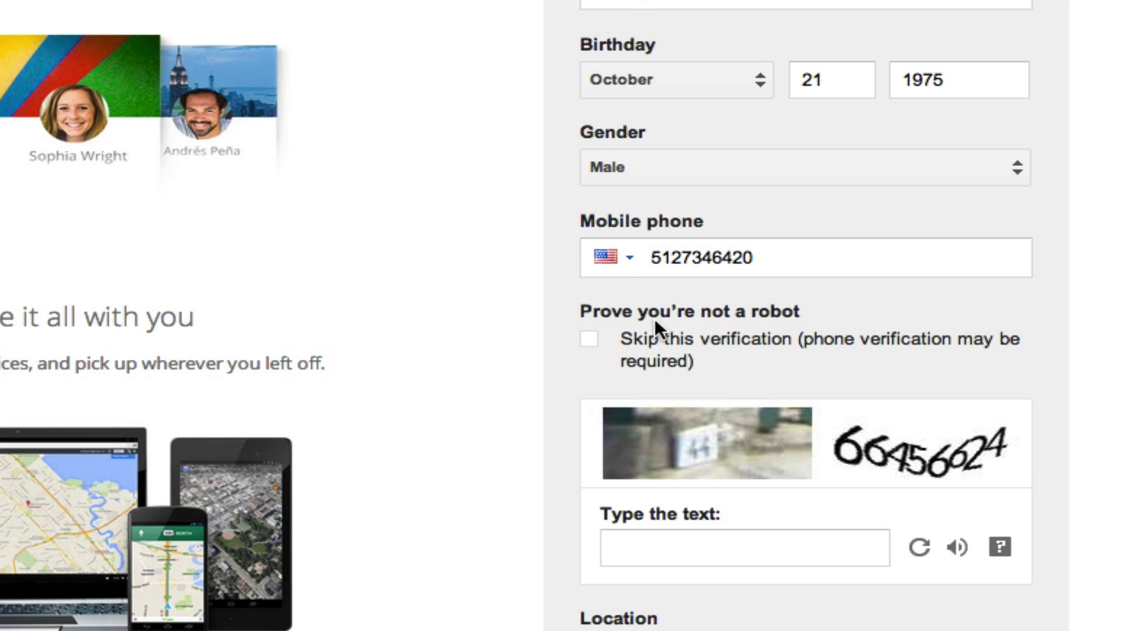
left_click(689, 533)
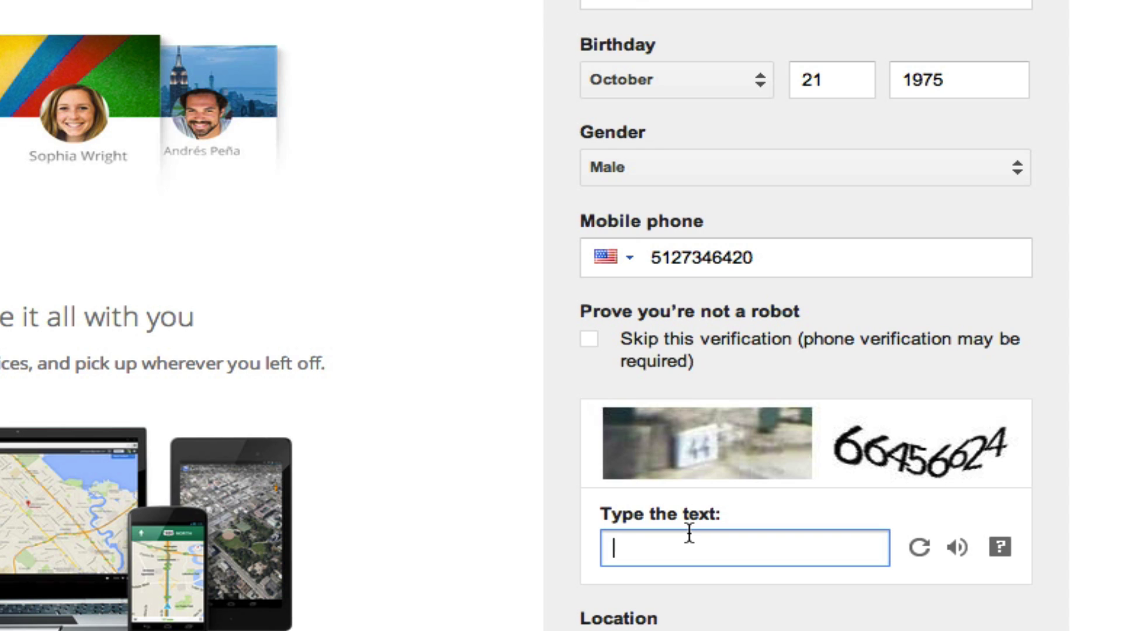
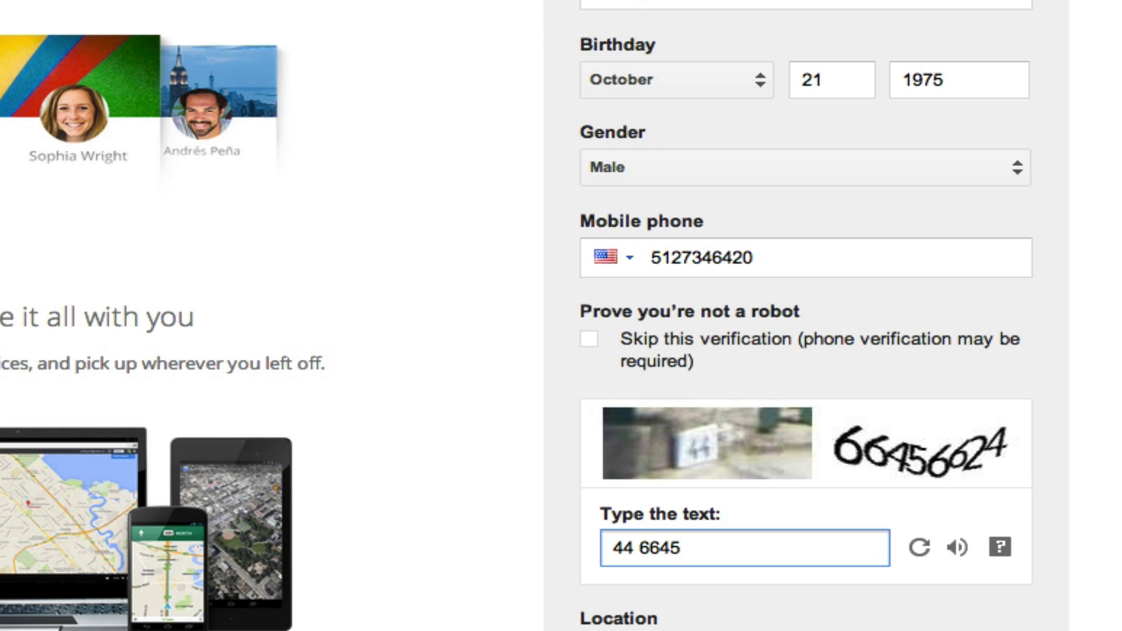
scroll(970, 622, "down", 3)
left_click(594, 585)
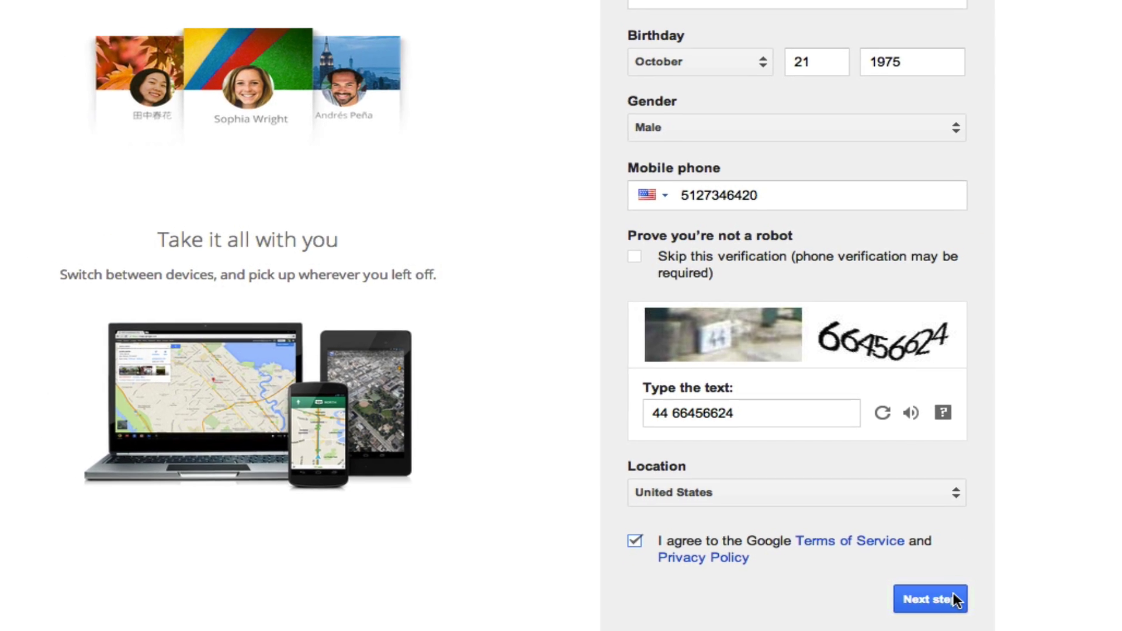
- Submit the sign-up form, verify the e-mail via the inbox link, and open the new account's Drive
left_click(953, 596)
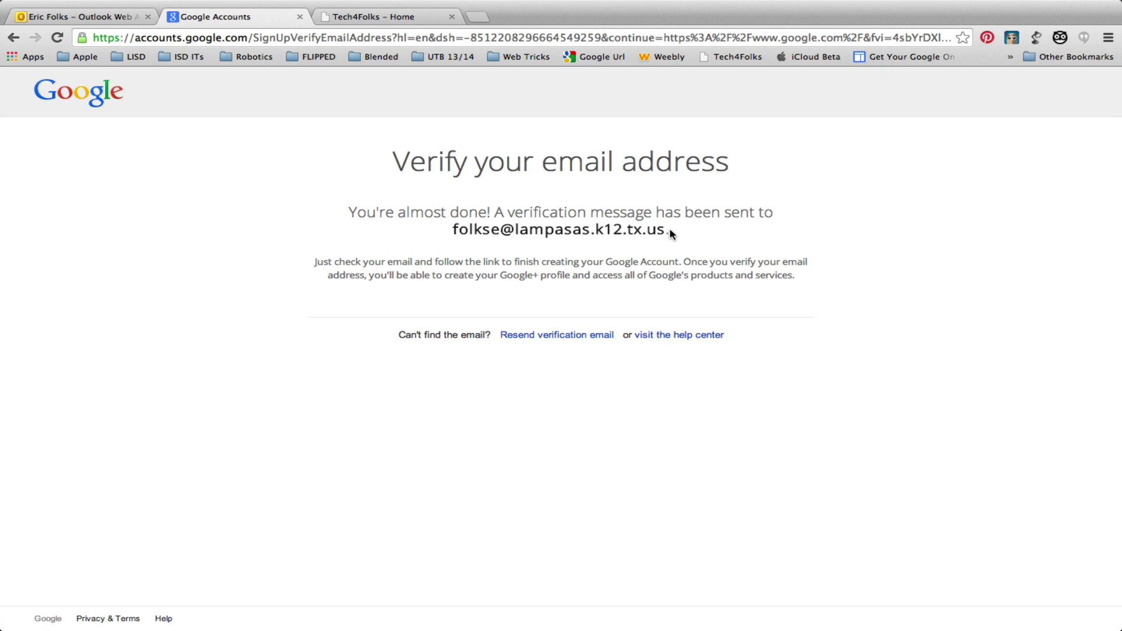
left_click(97, 19)
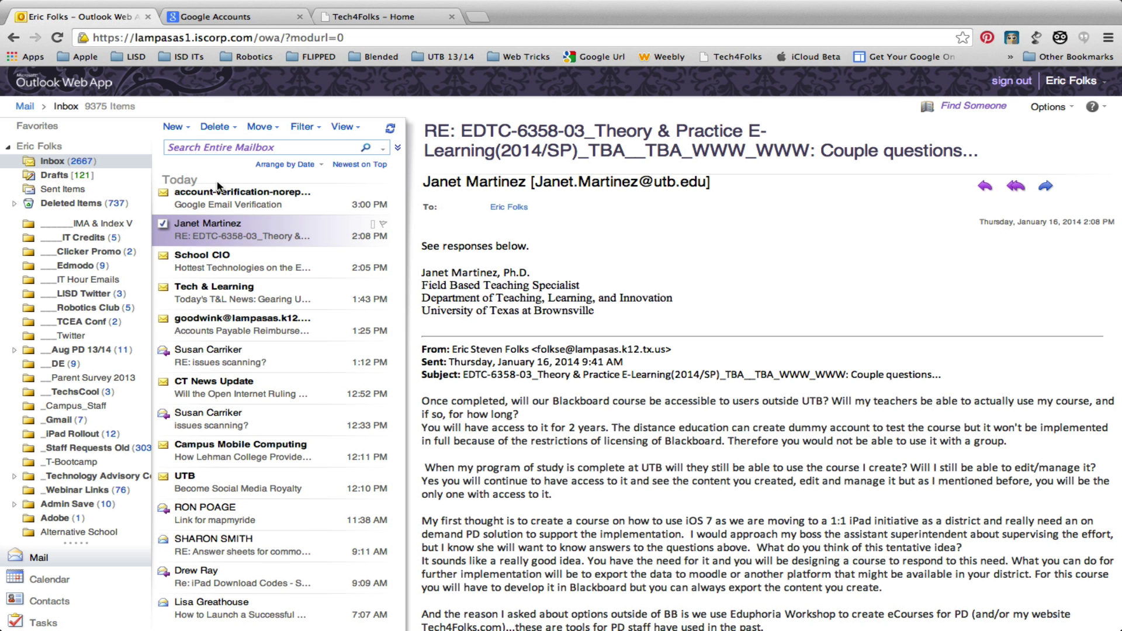
left_click(228, 199)
left_click(510, 264)
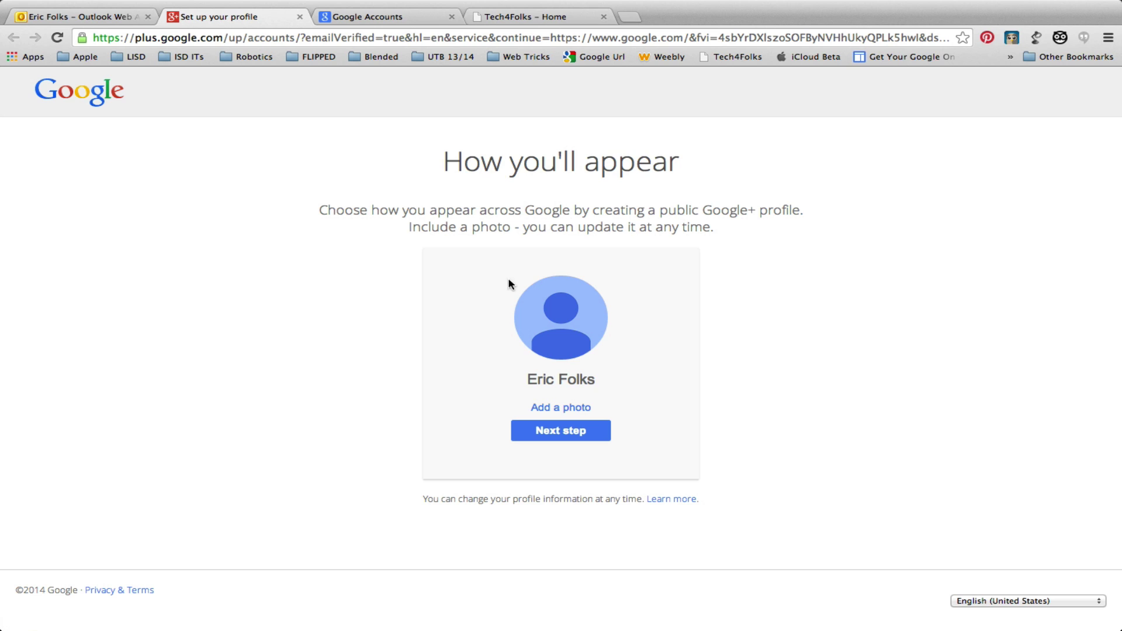
left_click(573, 433)
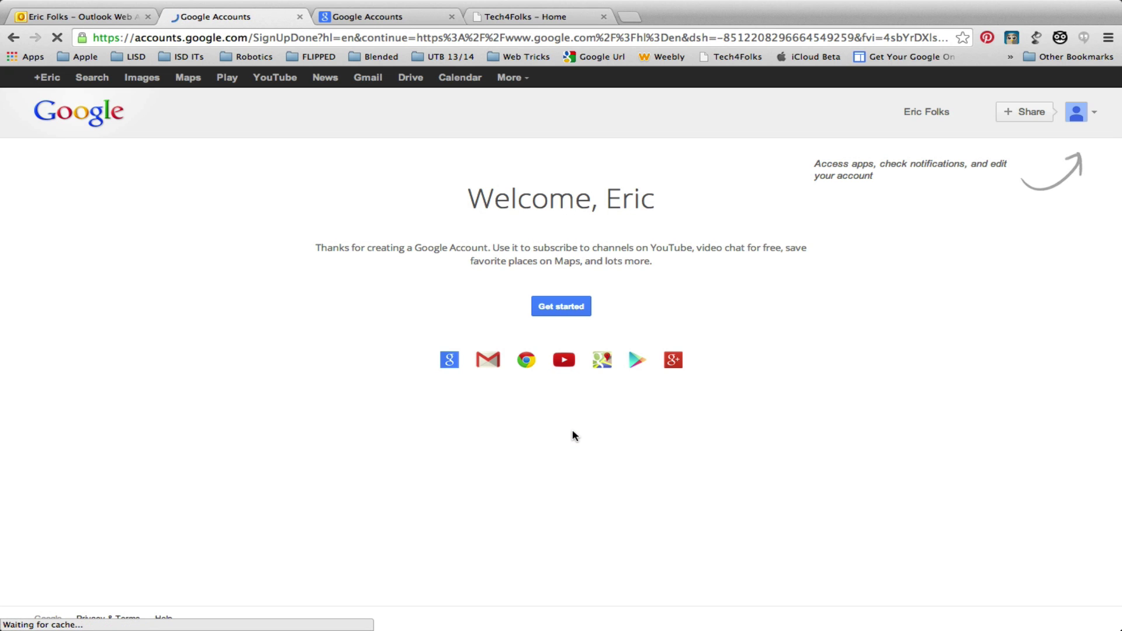
left_click(411, 79)
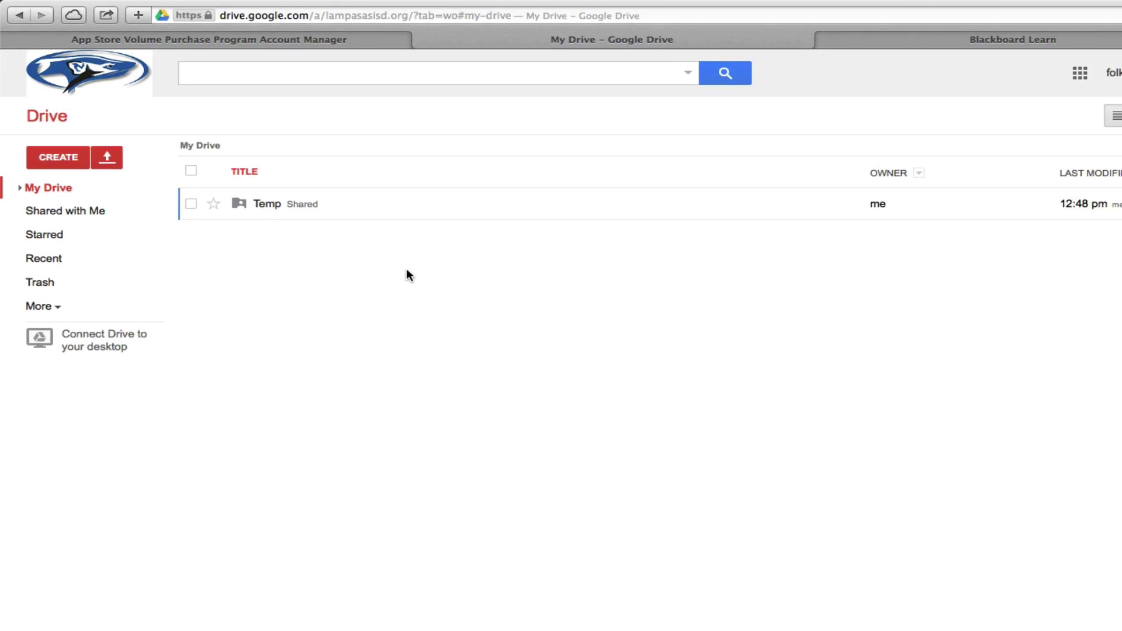
- Create a My Drive folder named with the student's last name and initial plus '3rd English'
left_click(65, 151)
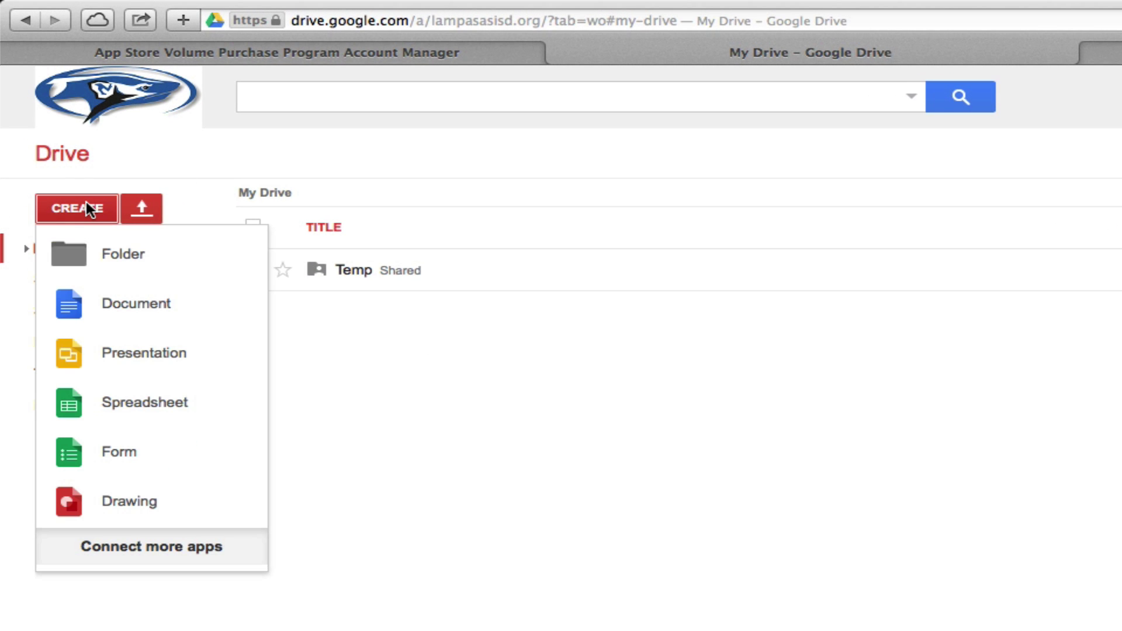
left_click(99, 260)
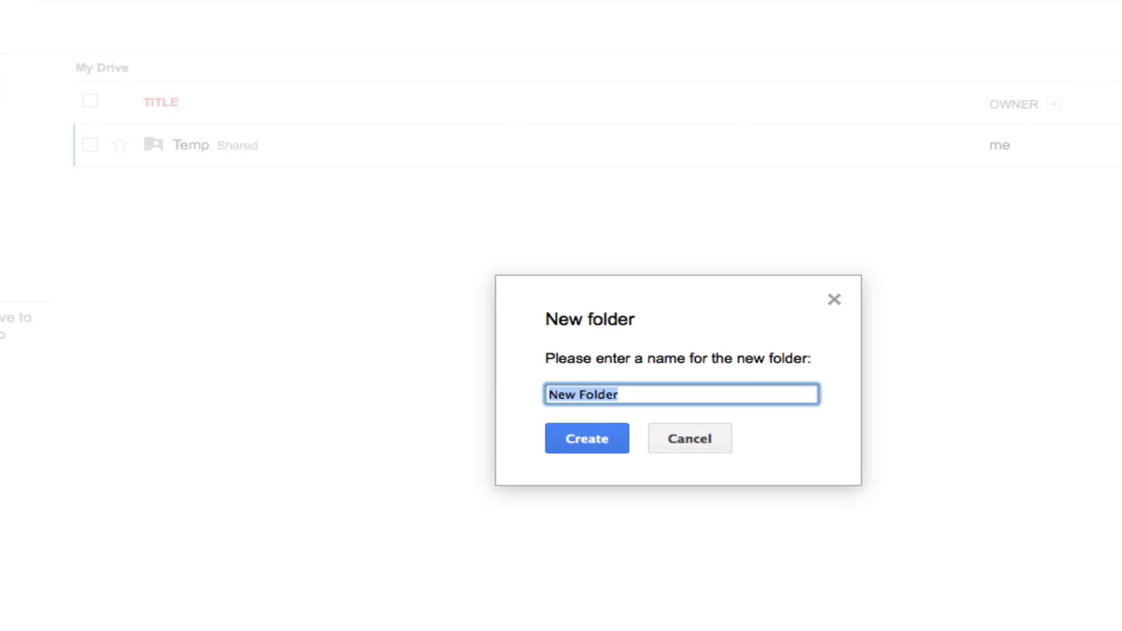
type("Folks, C")
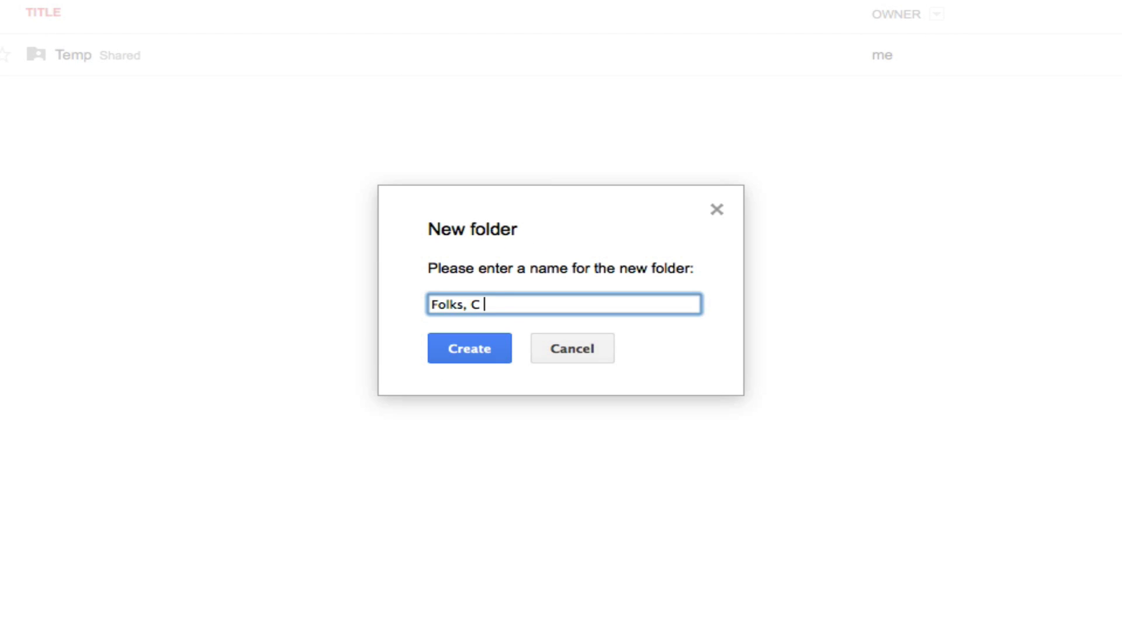
type("3rd English")
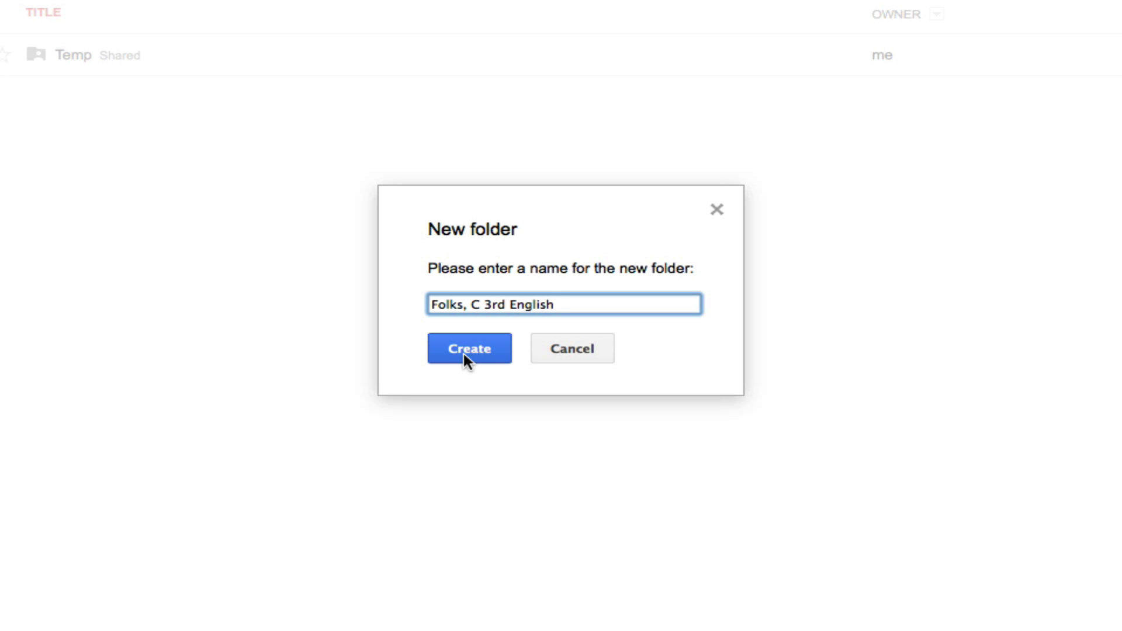
left_click(464, 353)
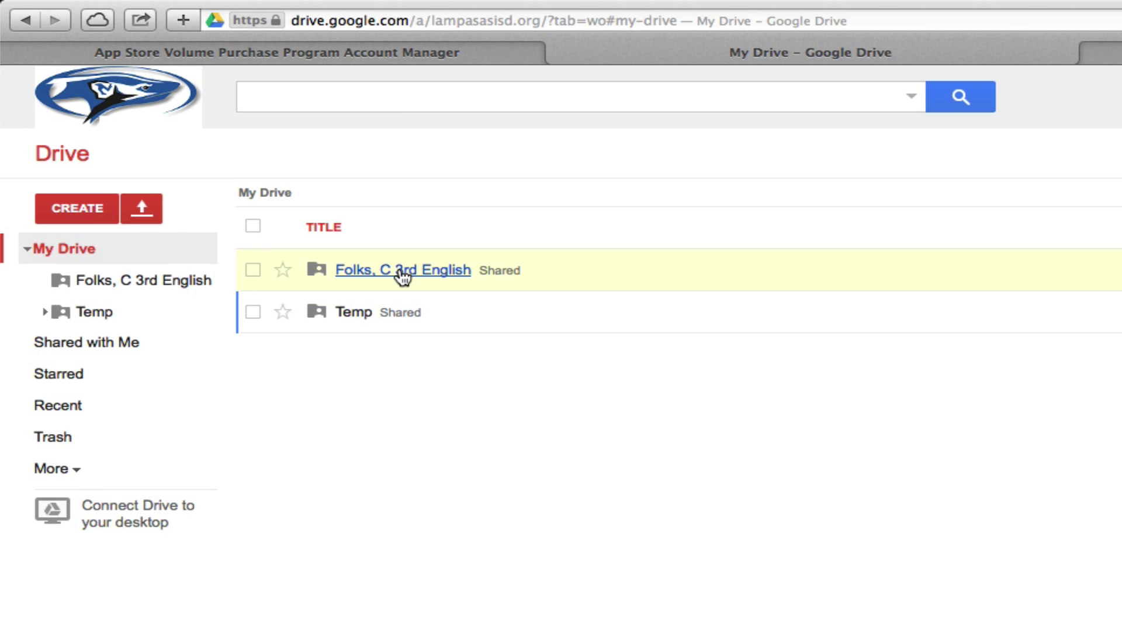
- Invite the teacher's district e-mail to the 3rd English folder with Can edit, confirming sharing outside the organization
left_click(509, 269)
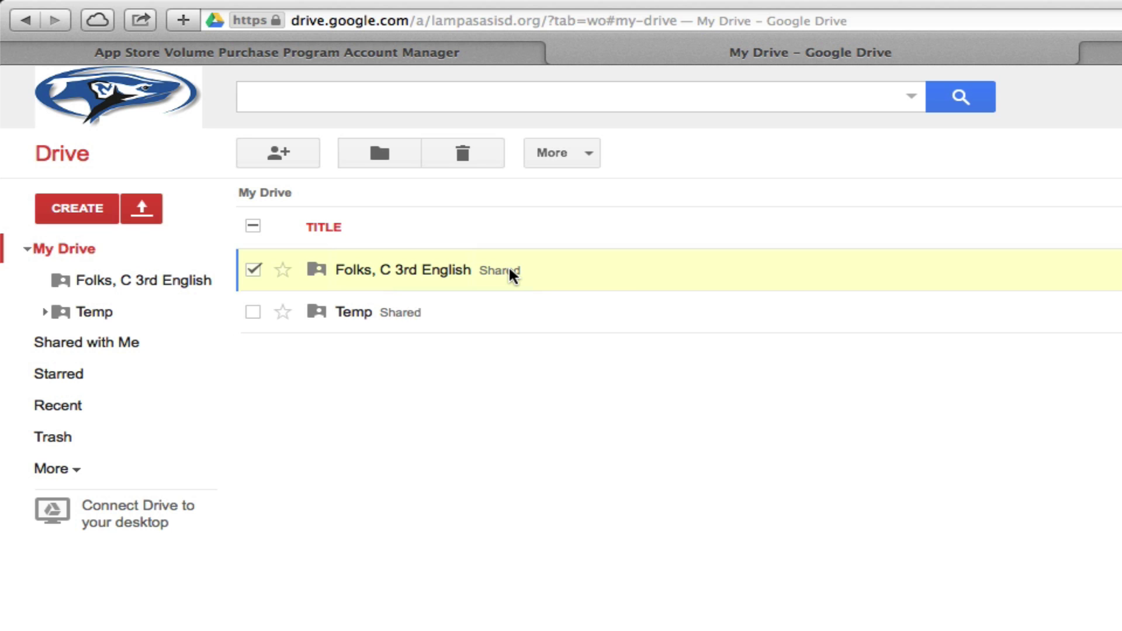
left_click(286, 152)
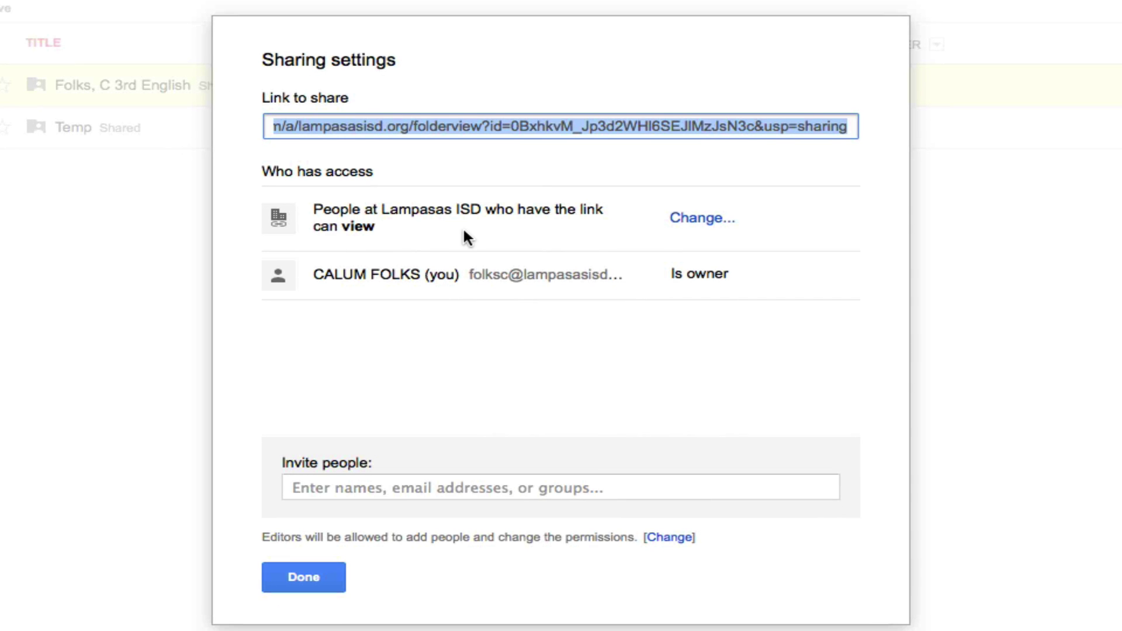
left_click(691, 224)
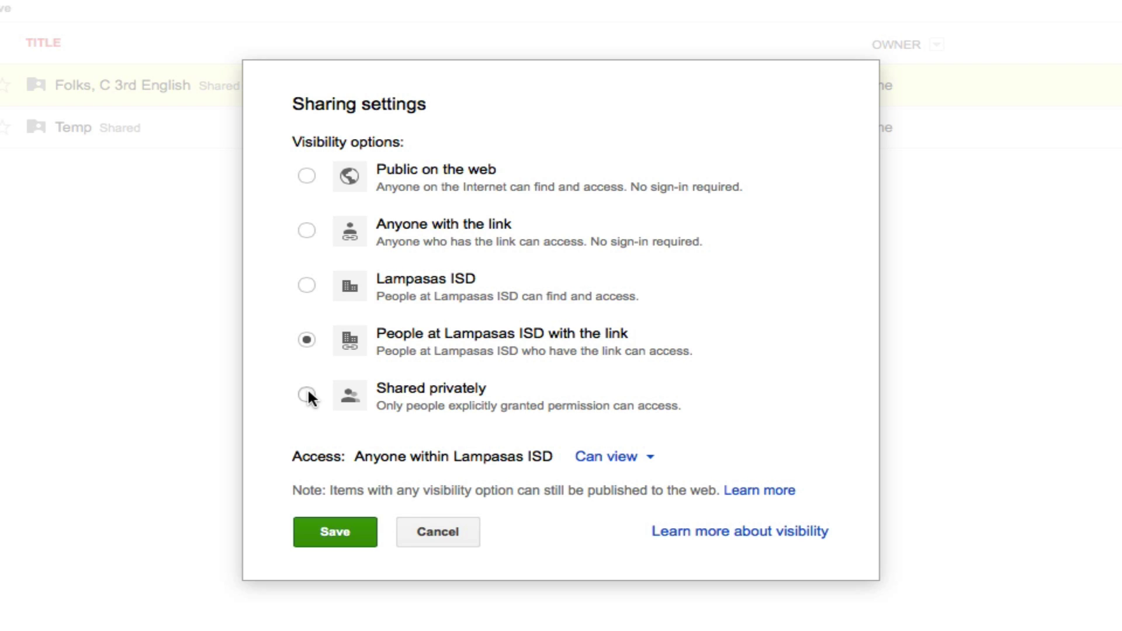
left_click(432, 522)
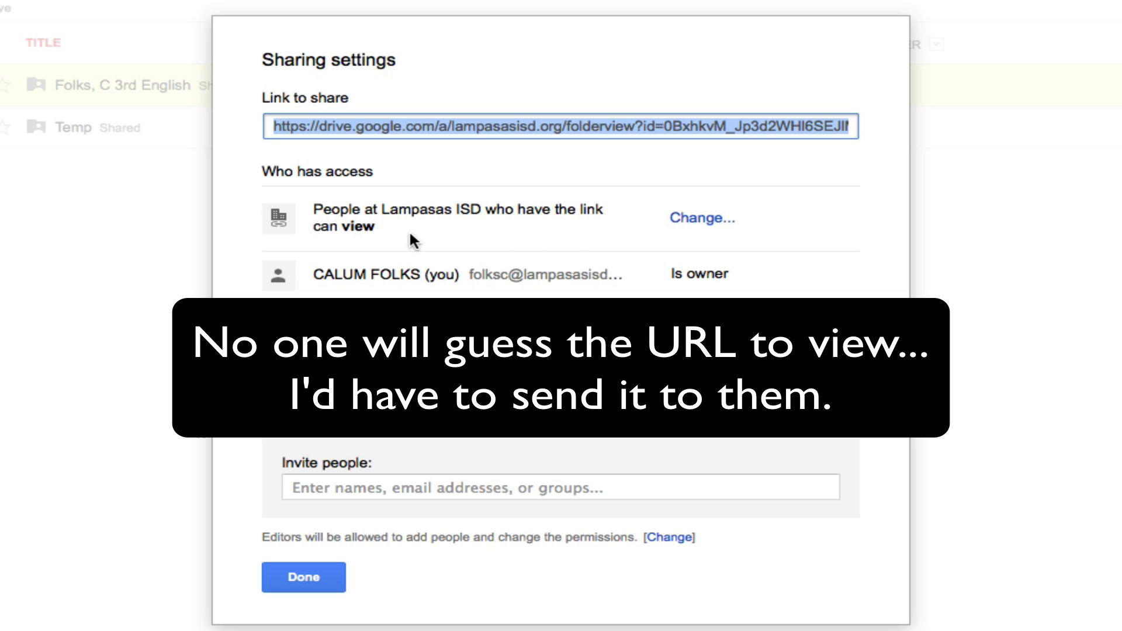
left_click(337, 487)
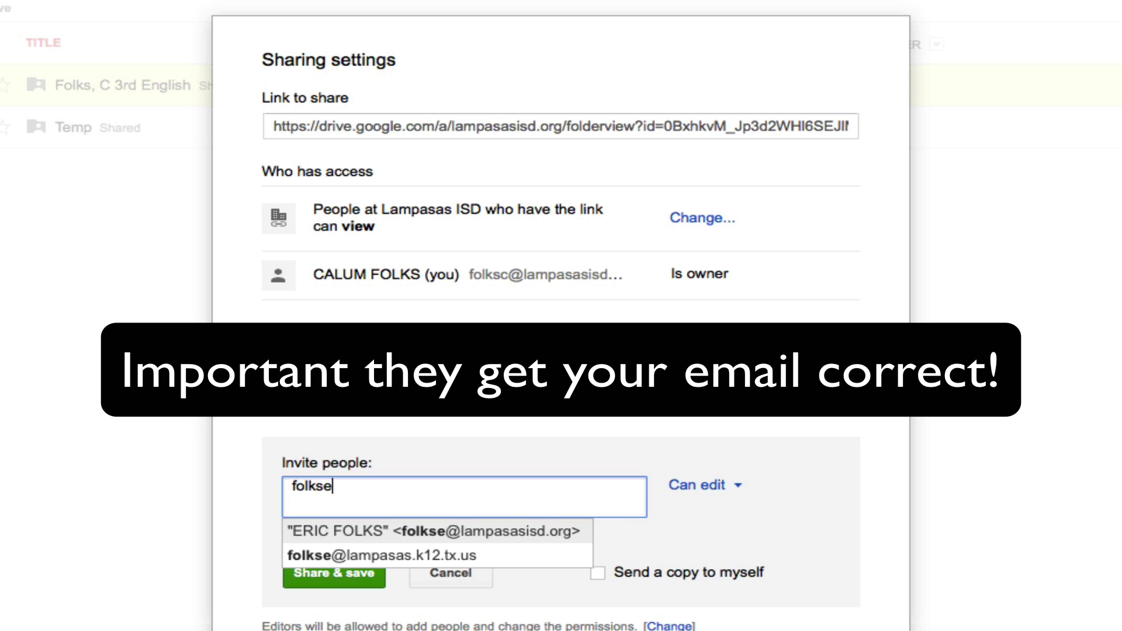
left_click(401, 555)
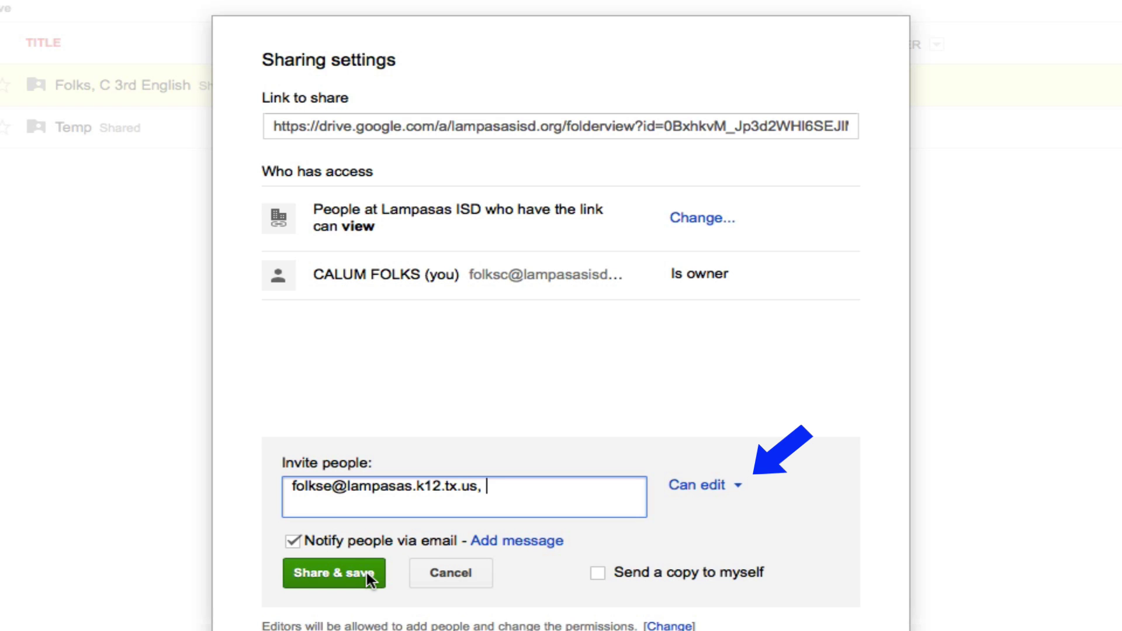
left_click(342, 572)
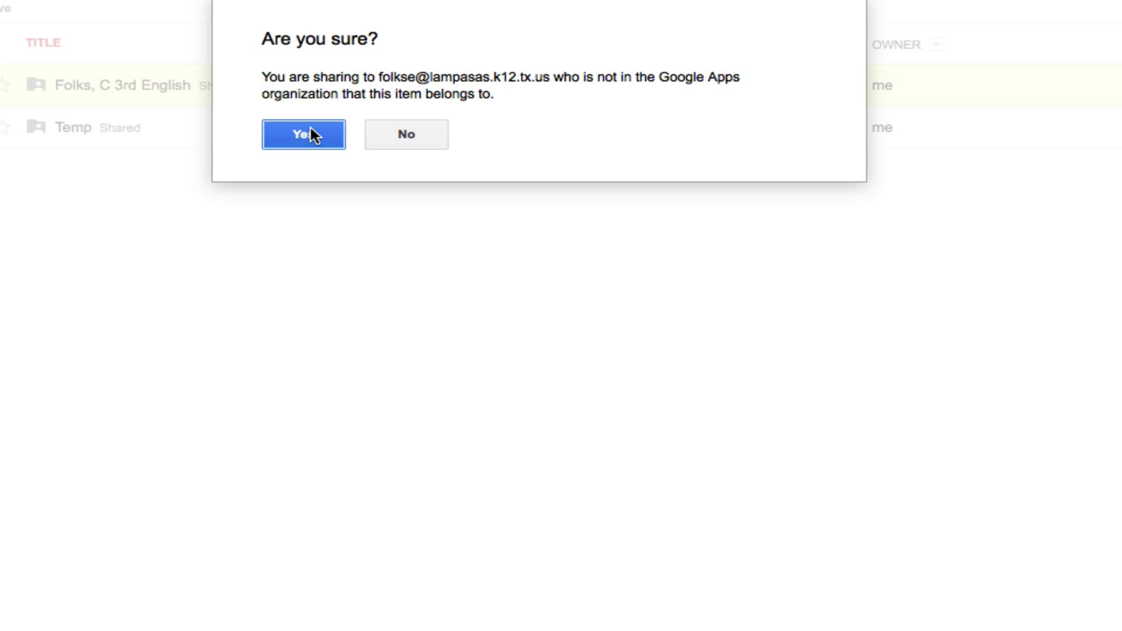
left_click(311, 127)
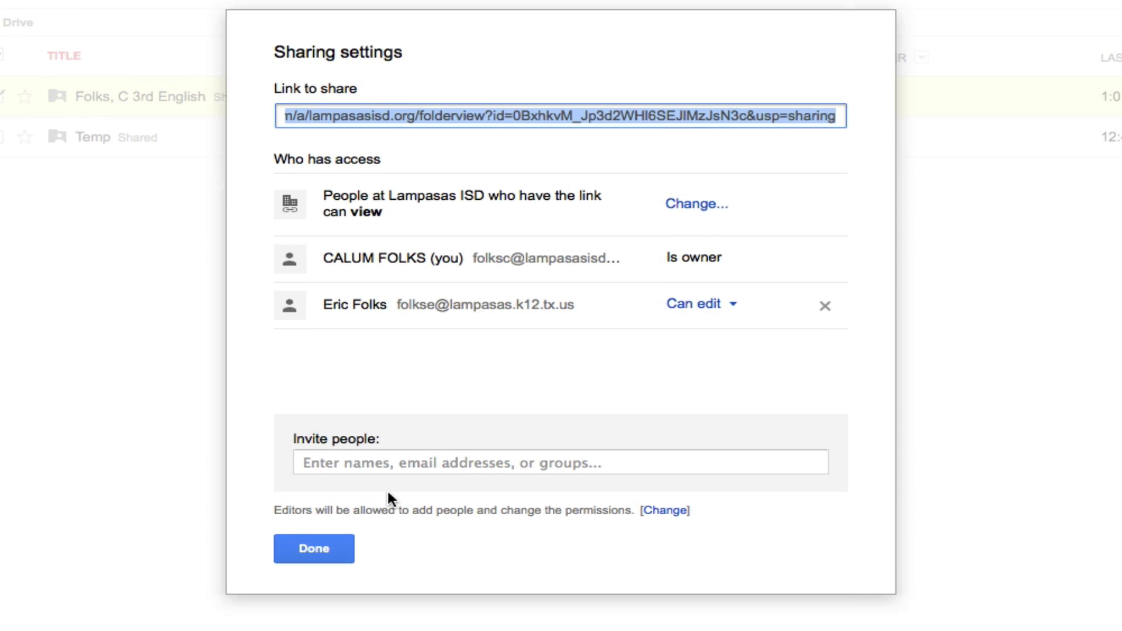
left_click(313, 547)
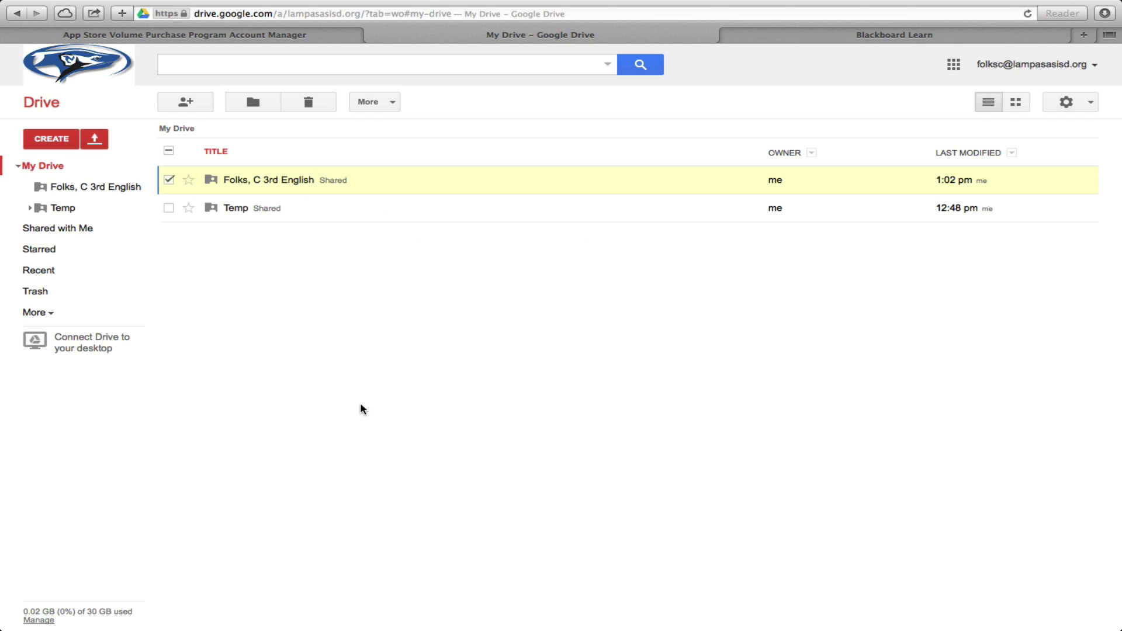
- In the teacher's Outlook inbox, open the Drive share notification and follow its folder link
key("ctrl+Left")
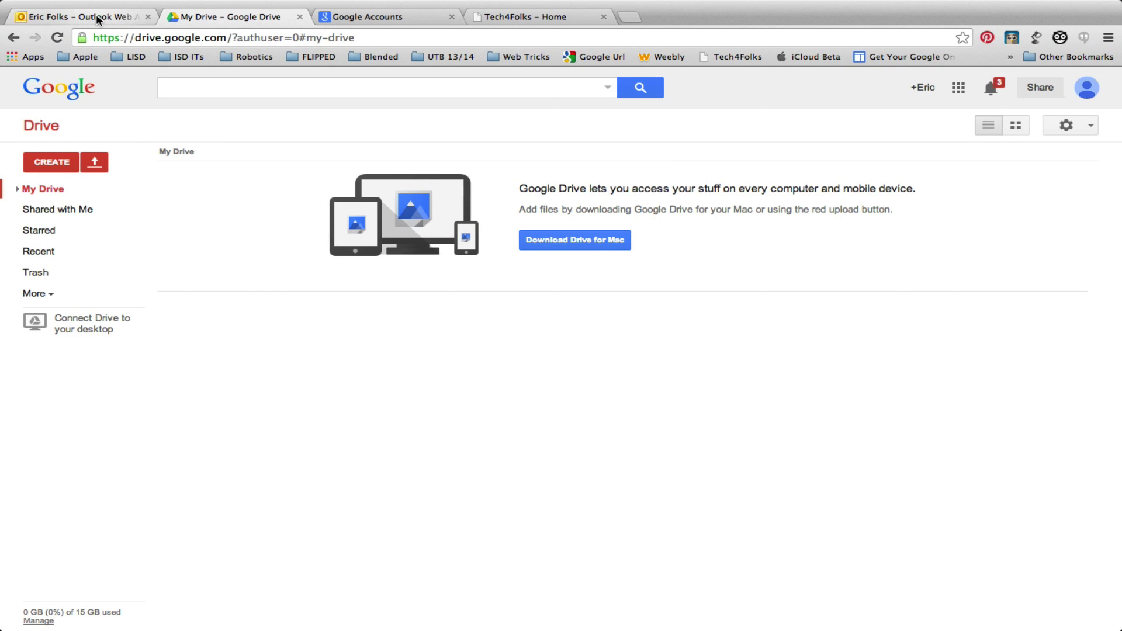
left_click(95, 16)
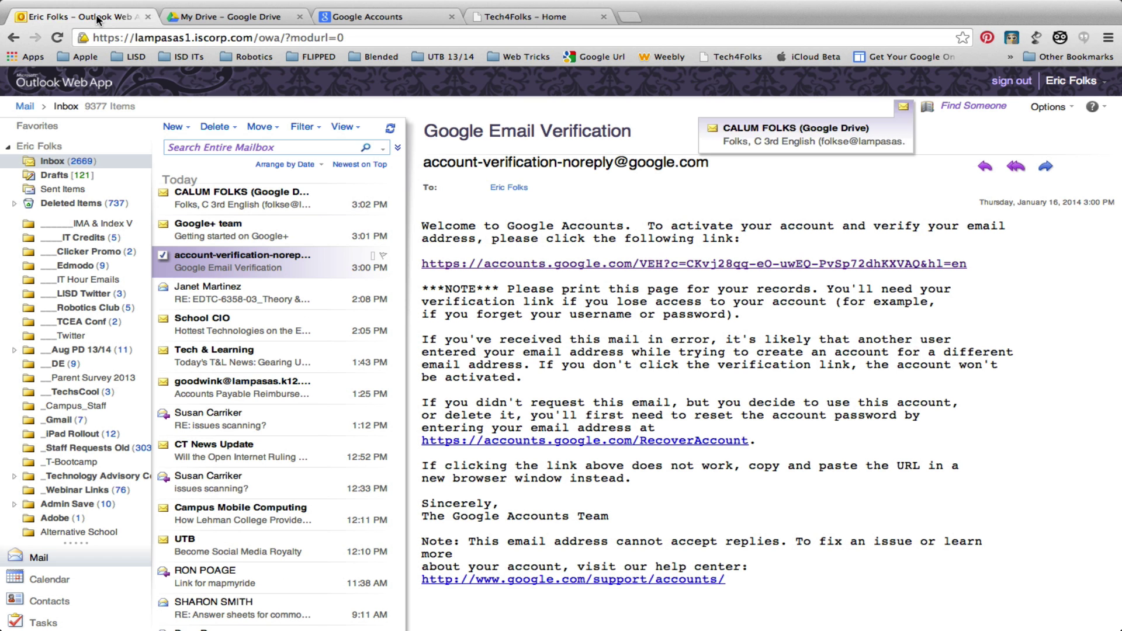
left_click(211, 201)
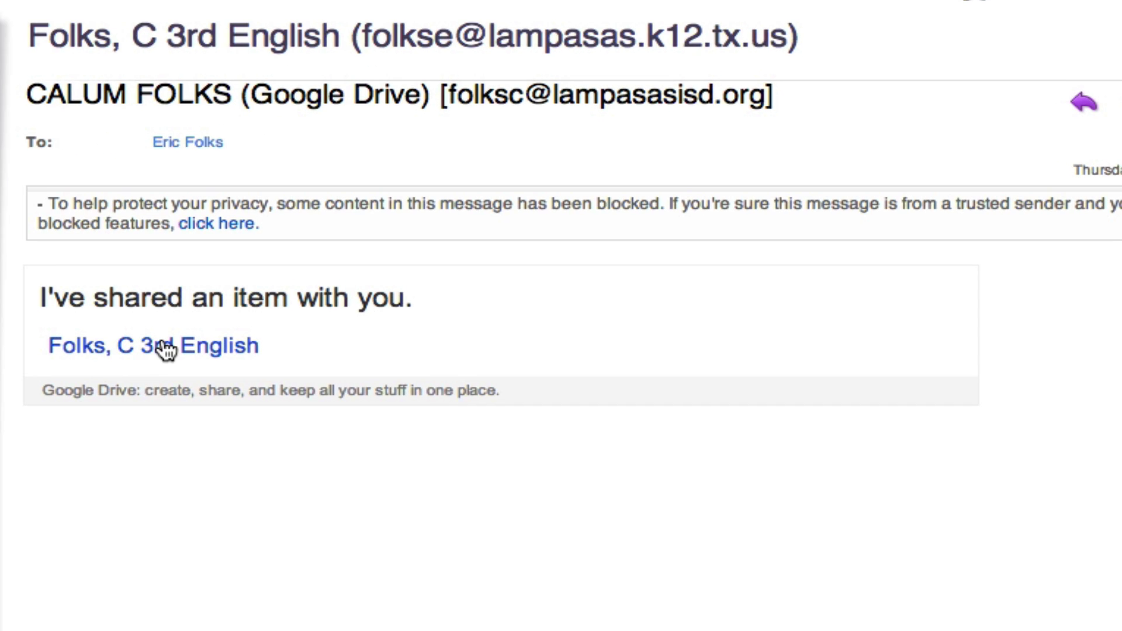
left_click(166, 350)
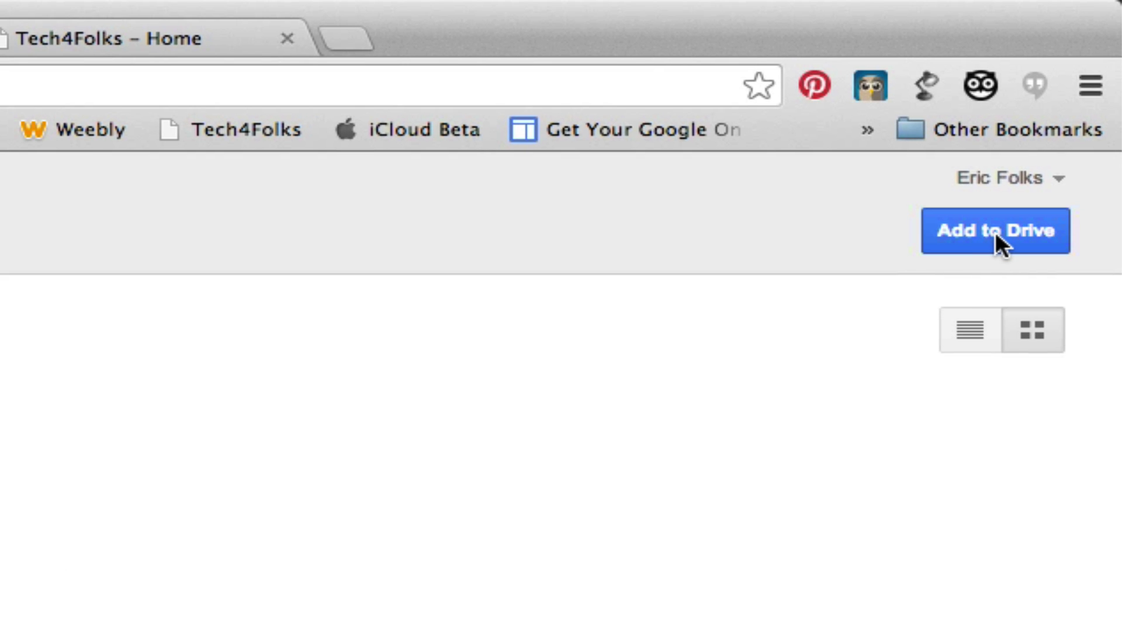
- Add the shared 3rd English folder to My Drive, return to the My Drive list, and dismiss the welcome banner
left_click(995, 232)
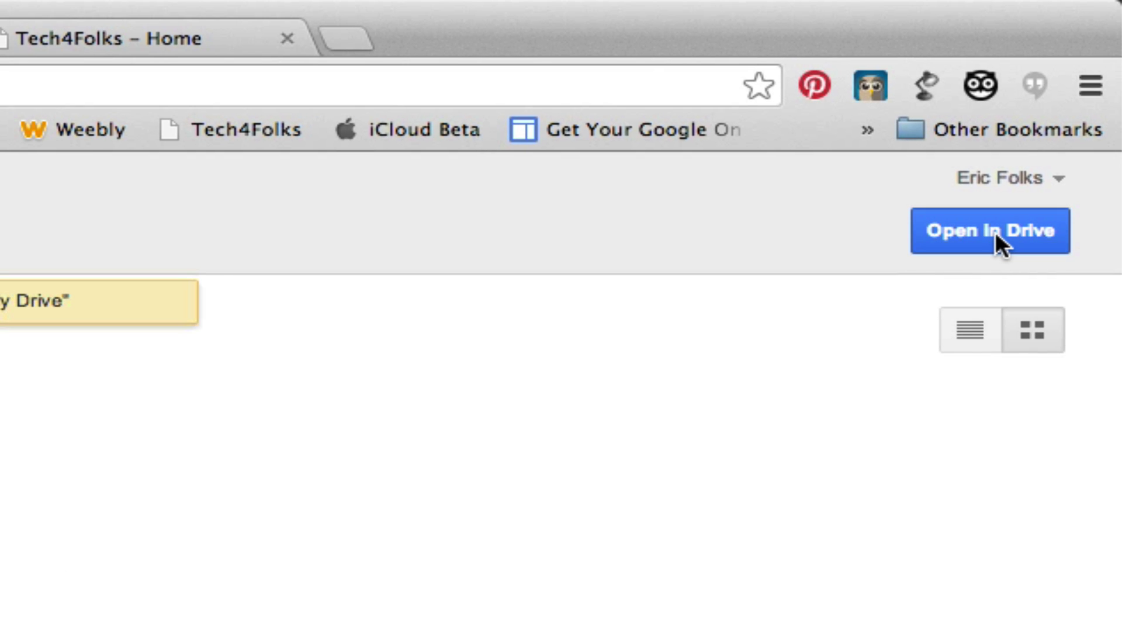
left_click(995, 232)
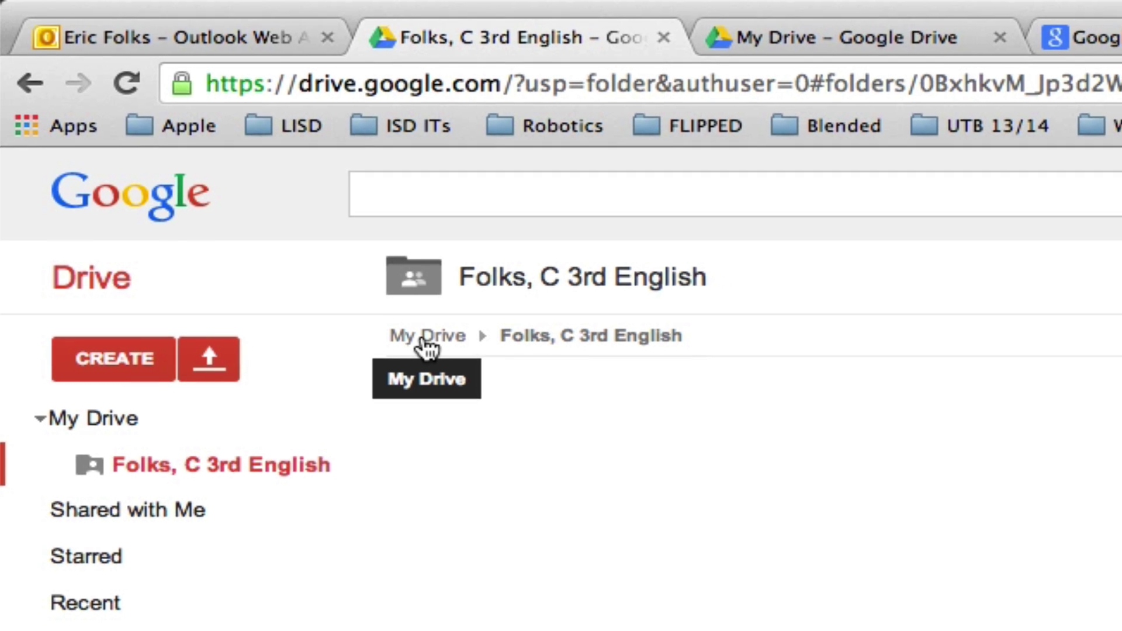
left_click(435, 347)
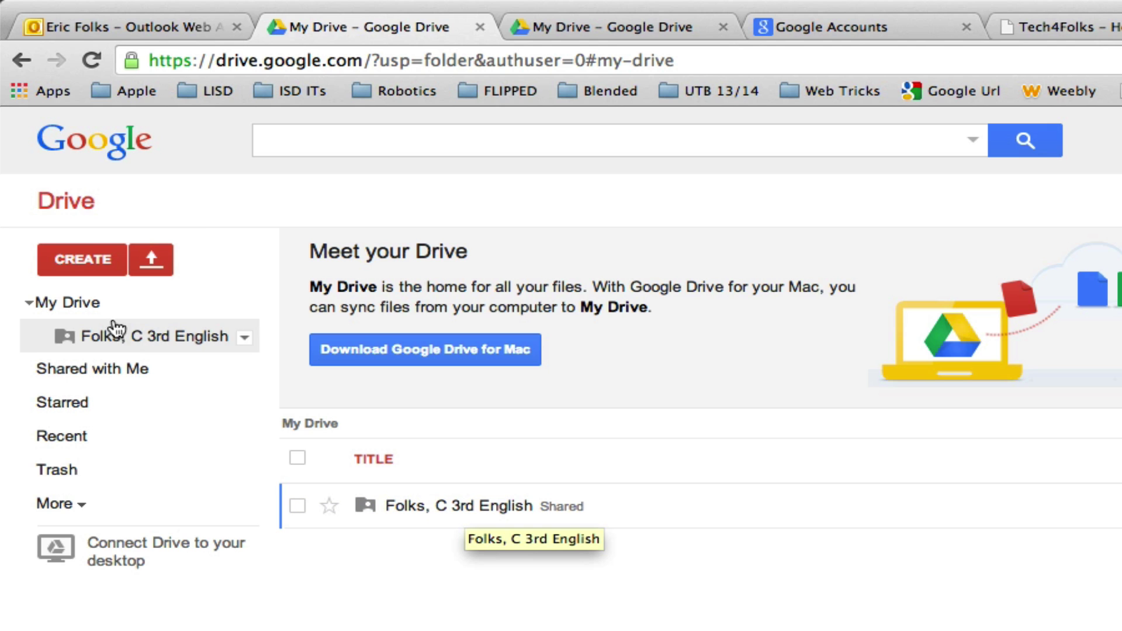
left_click(79, 307)
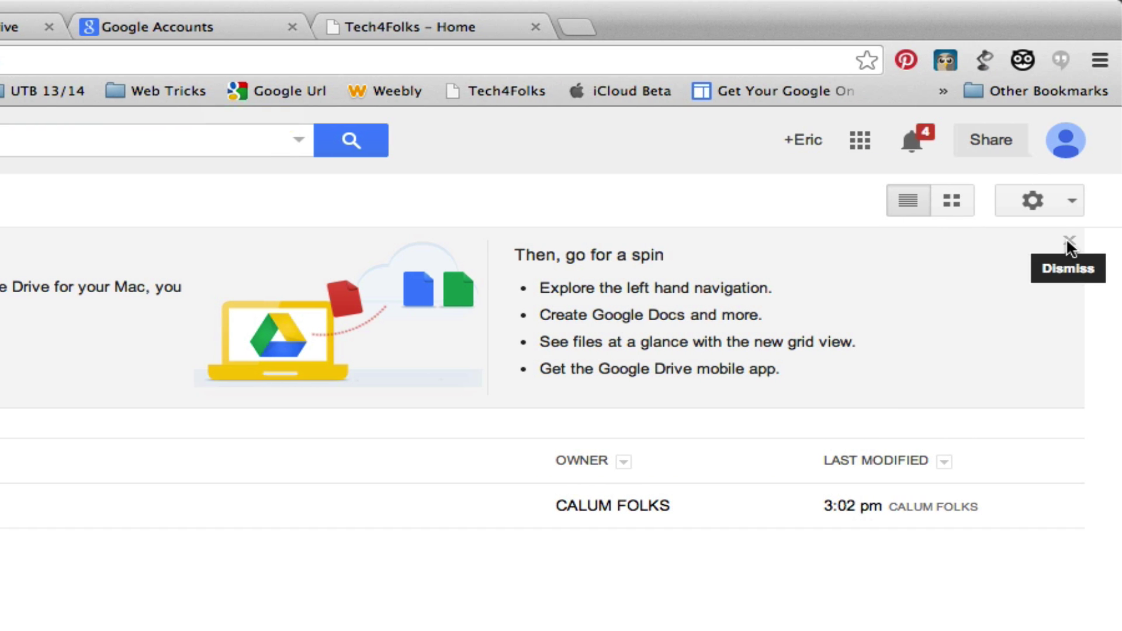
left_click(1068, 240)
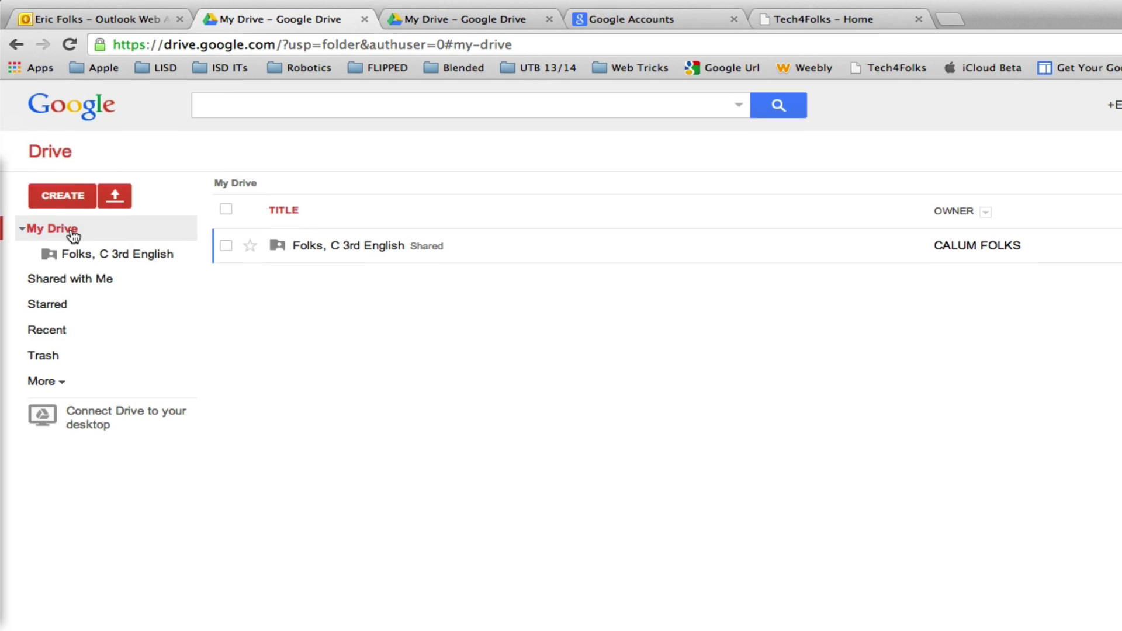
- Create a new folder named '2nd Period' in My Drive
left_click(102, 146)
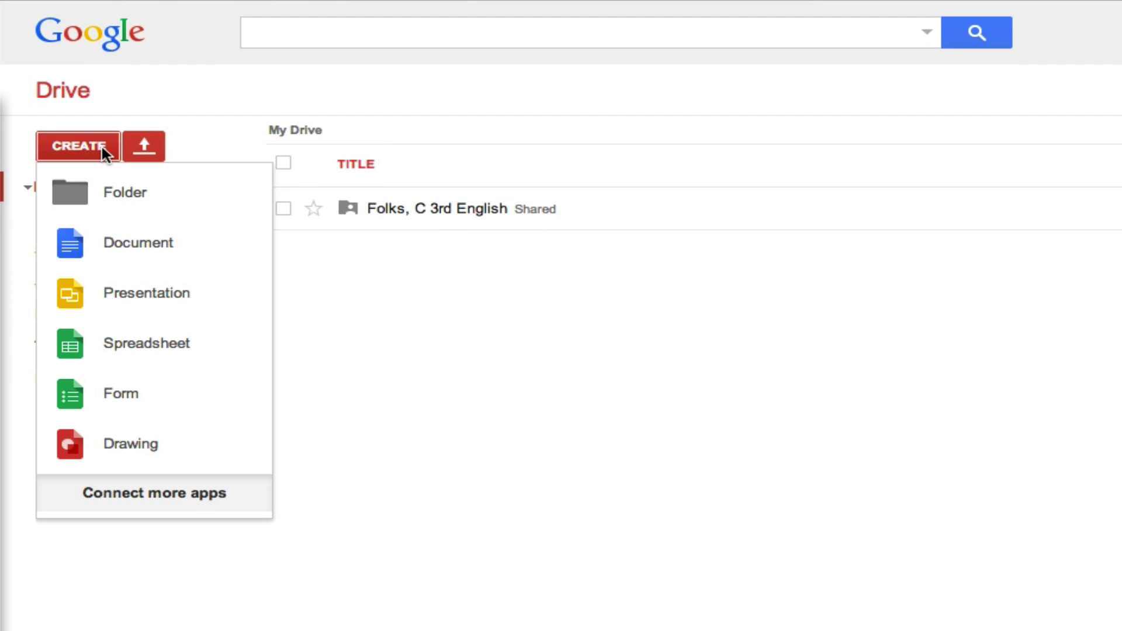
left_click(100, 194)
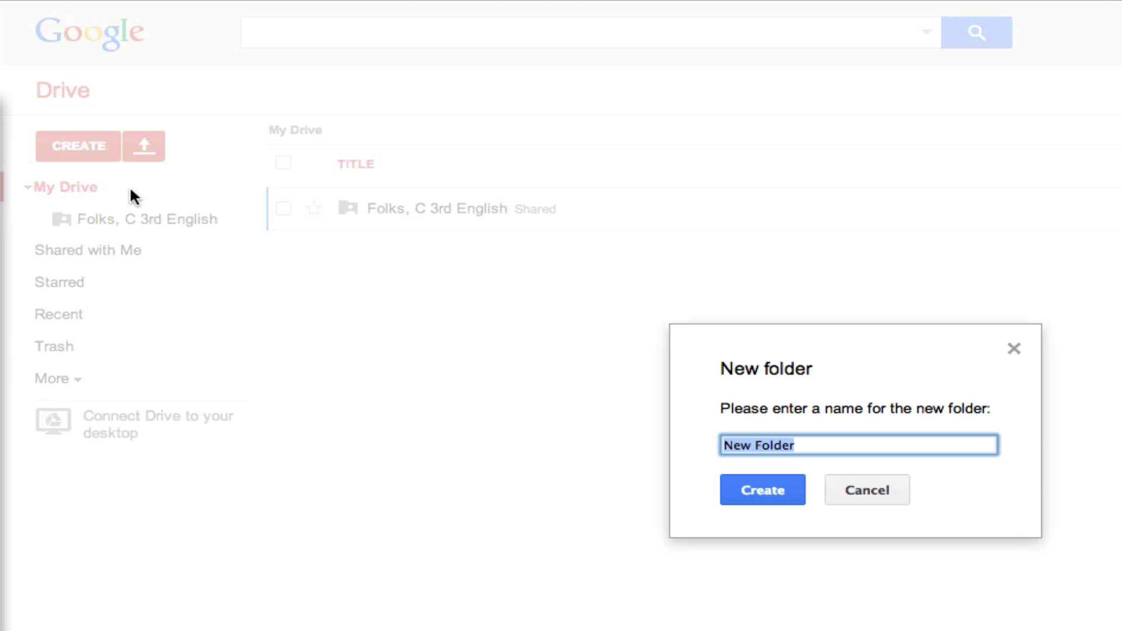
type("2nd Period")
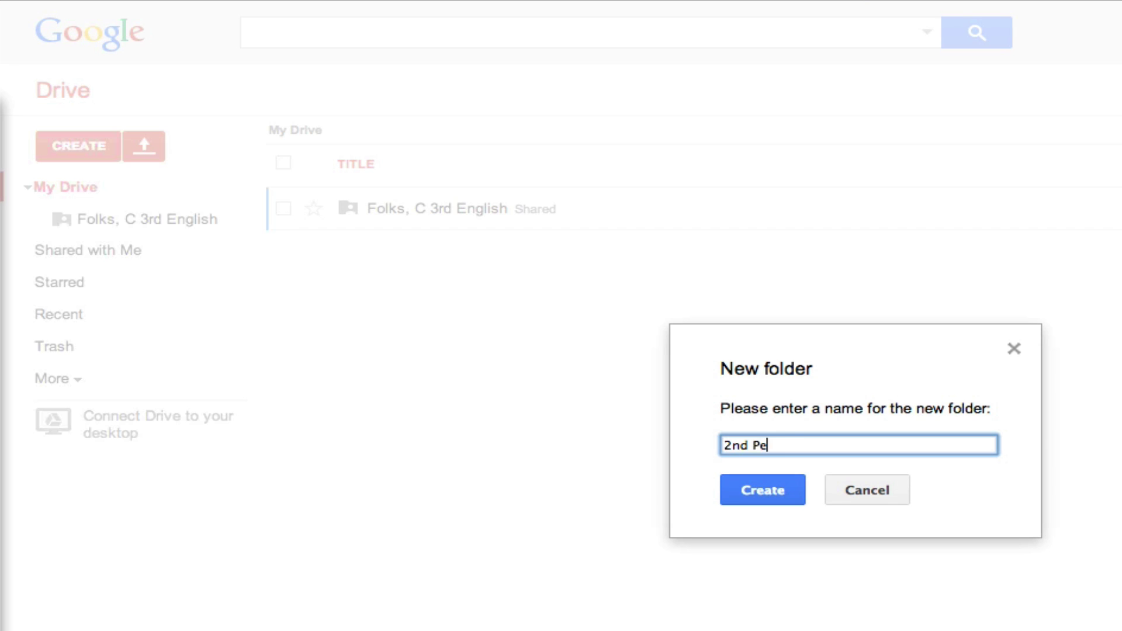
left_click(763, 485)
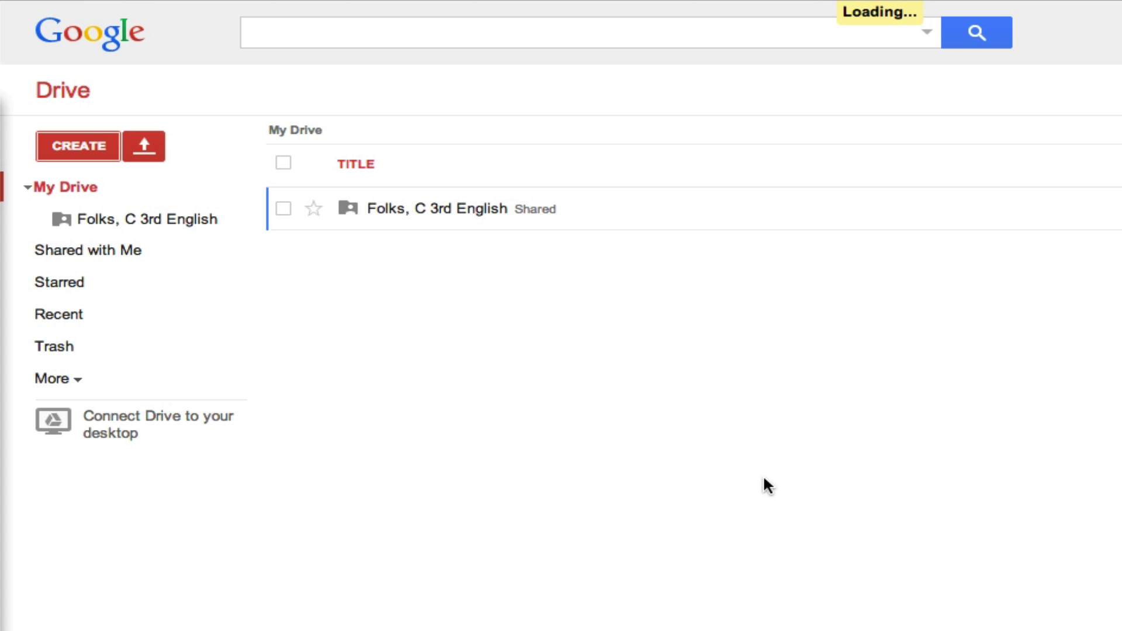
- Create a '3rd Period' folder and drag the shared 3rd English folder into it
left_click(90, 147)
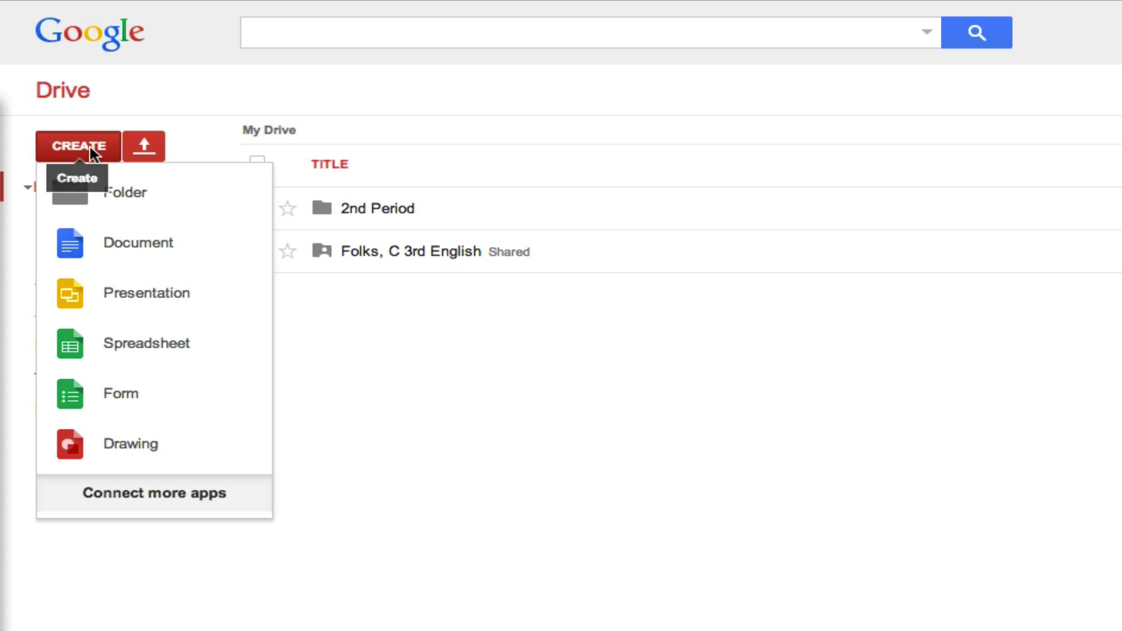
left_click(111, 192)
type("3")
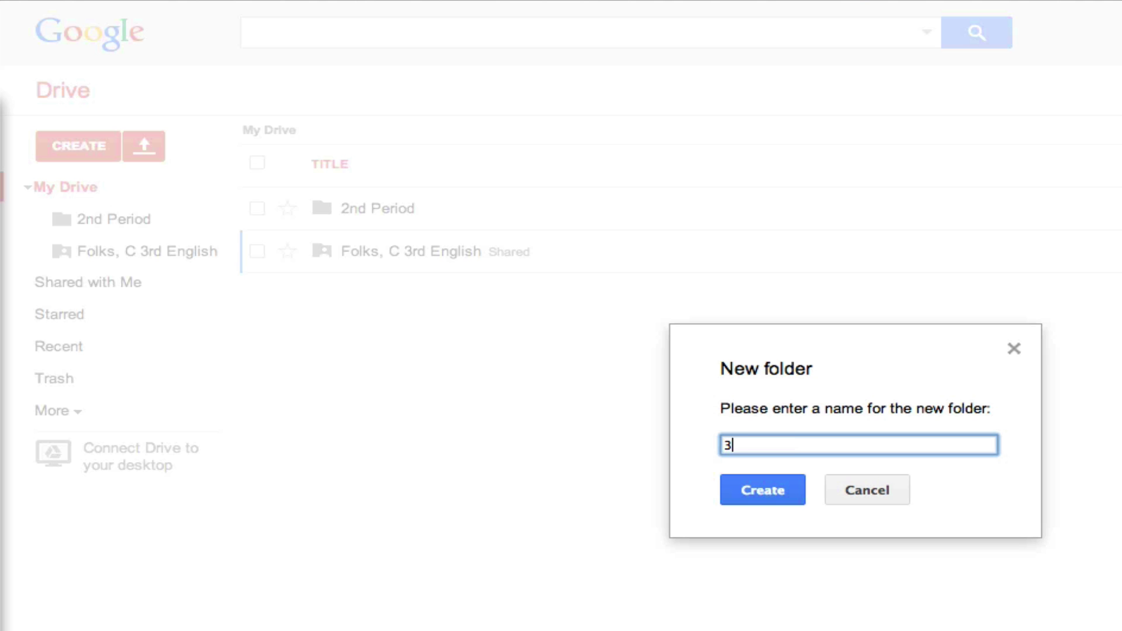
type("rd PEriod")
key("BackSpace")
key("BackSpace")
key("BackSpace")
key("BackSpace")
key("BackSpace")
type("eriod")
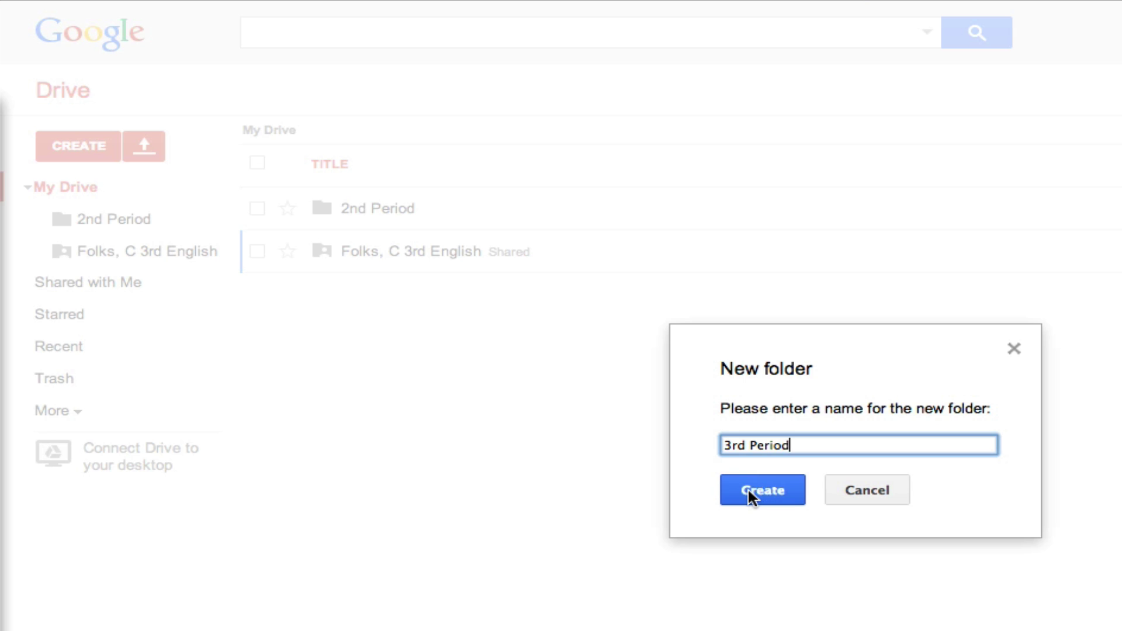
left_click(750, 493)
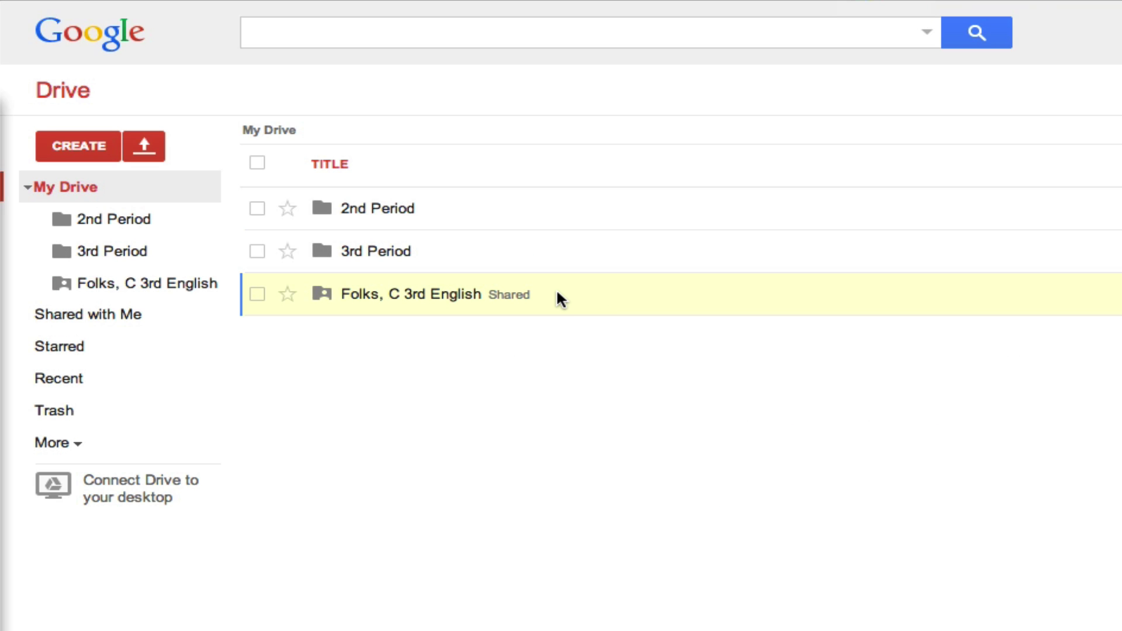
left_click_drag(536, 294, 160, 259)
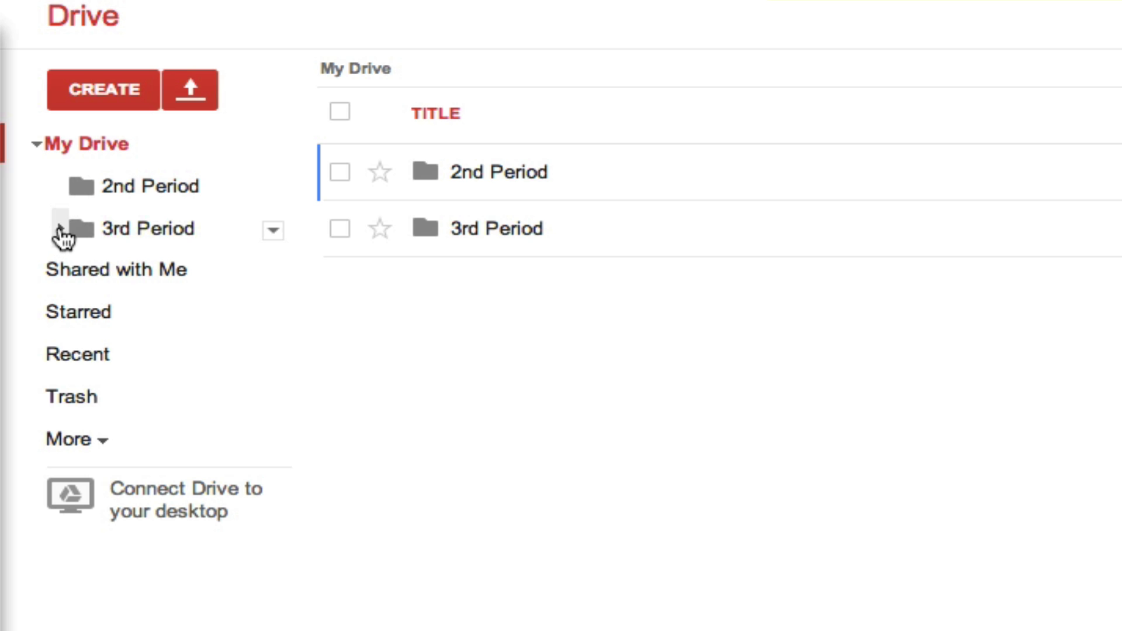
- Create a folder named with the student's name and '3rd English', and move it into 3rd Period
left_click(60, 229)
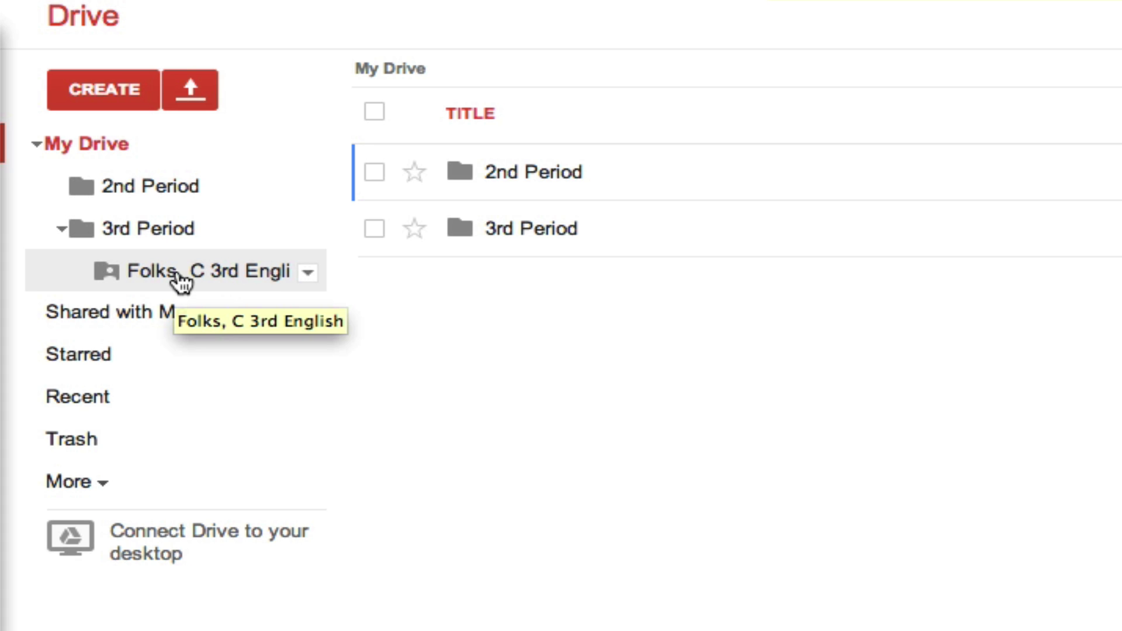
left_click(114, 90)
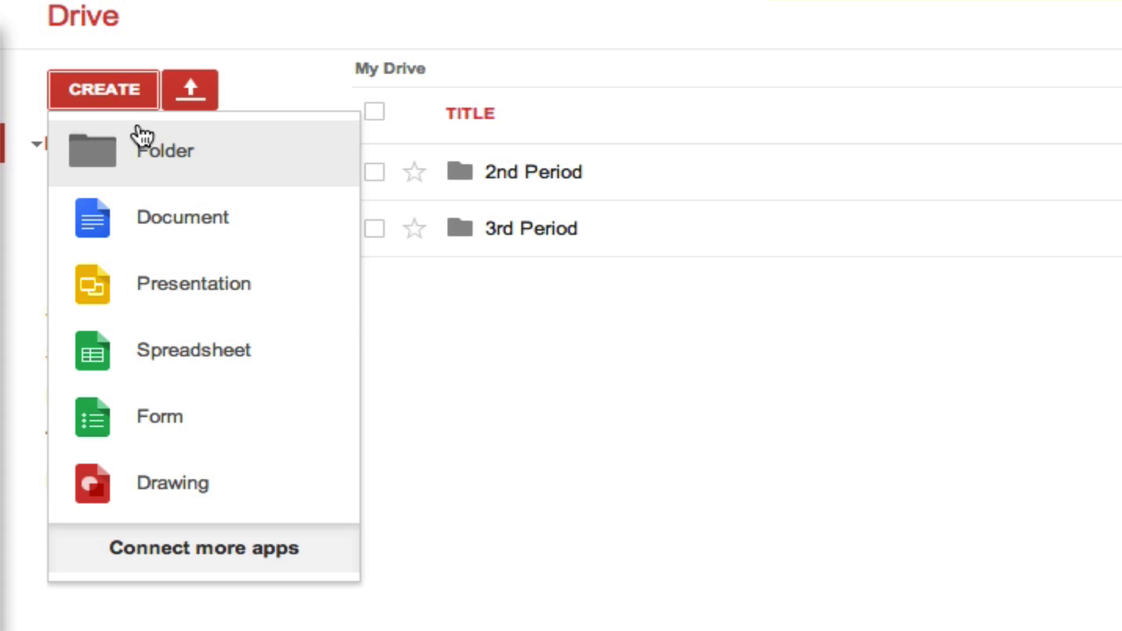
left_click(156, 153)
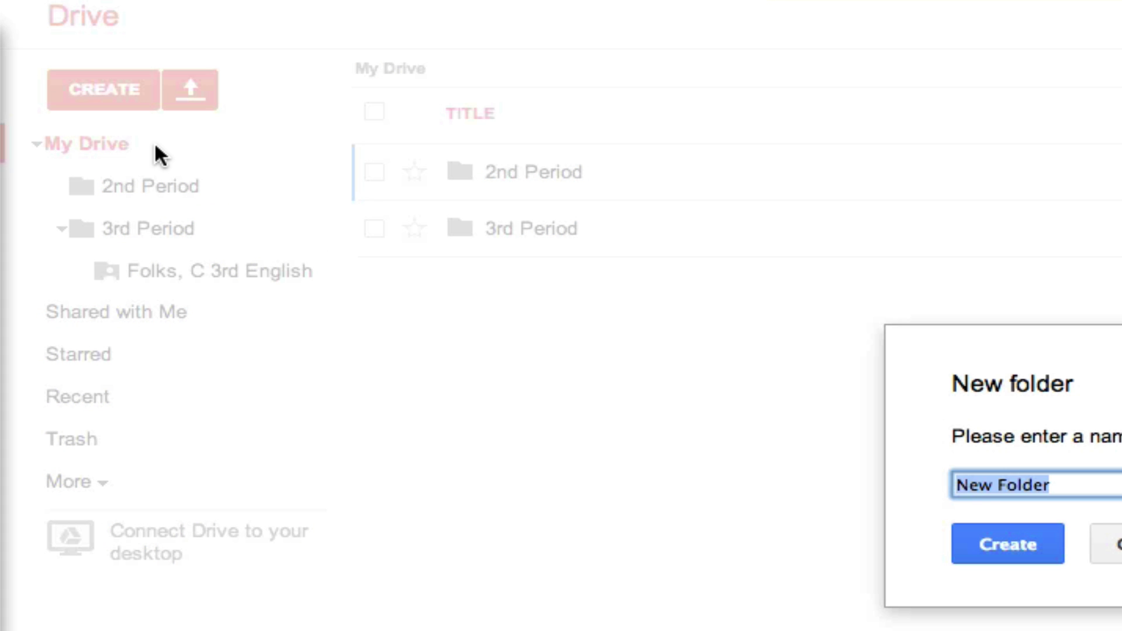
type("Smith, J ")
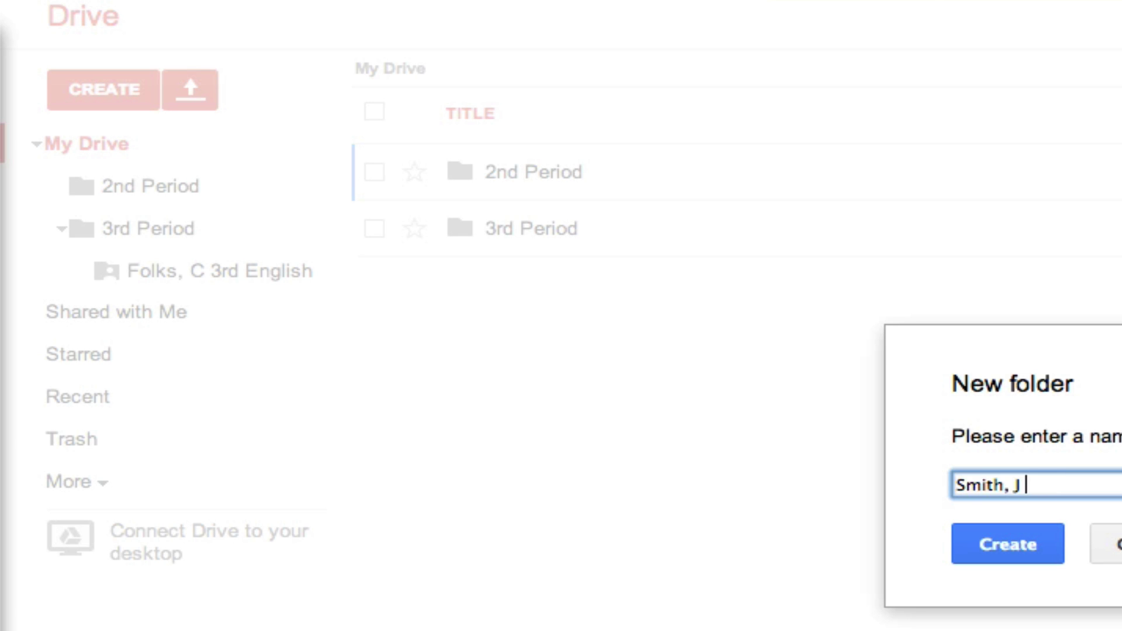
type("3rd English")
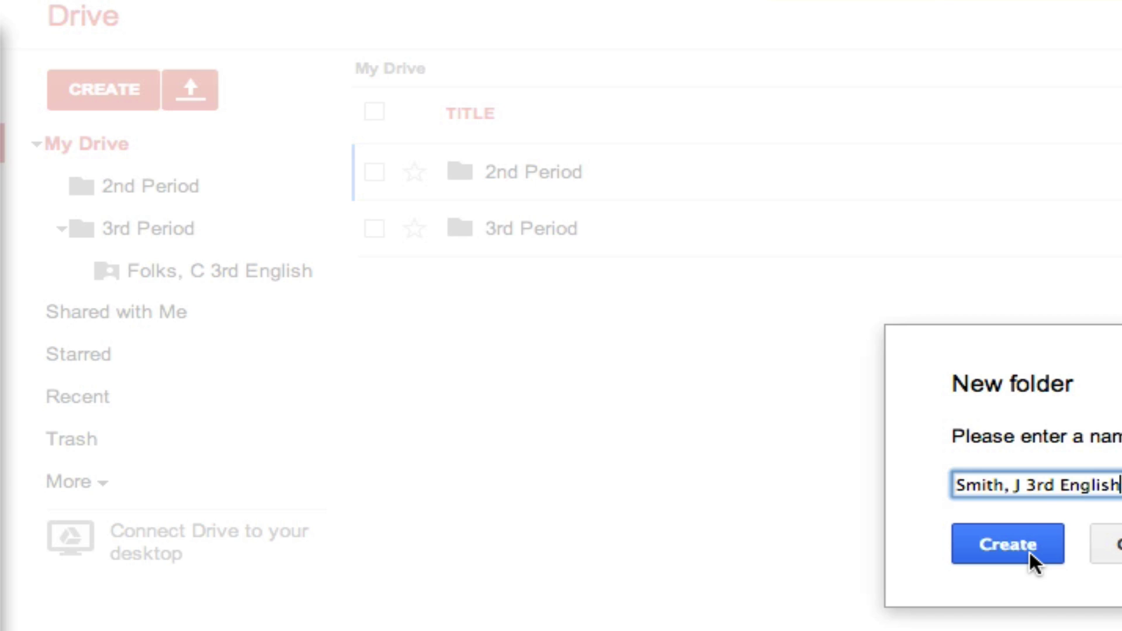
left_click(1033, 562)
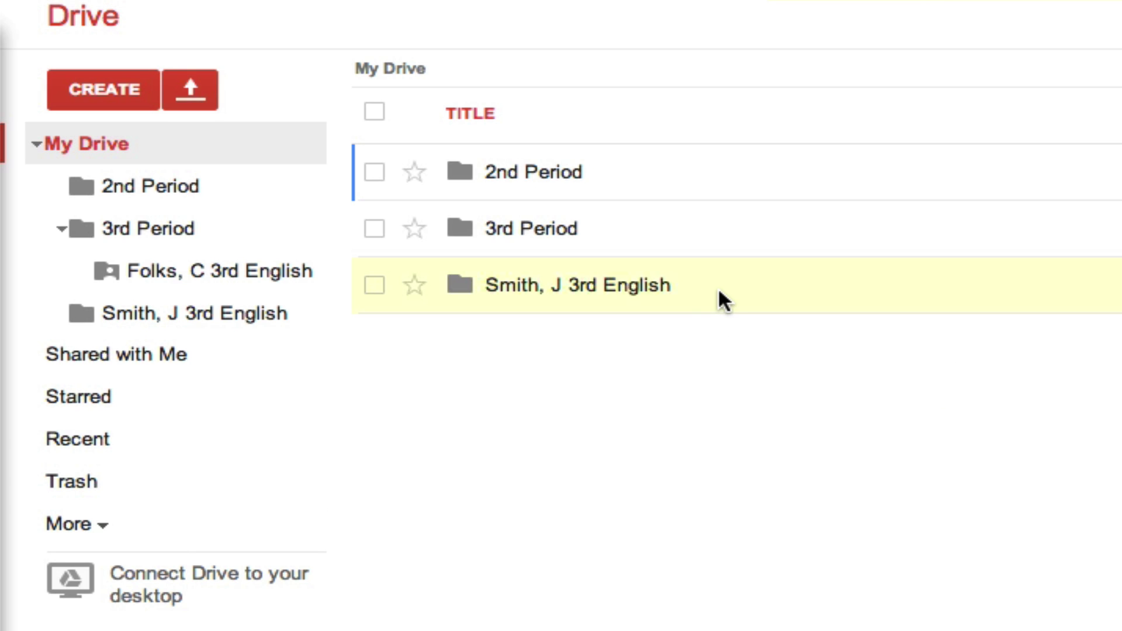
left_click_drag(728, 298, 175, 243)
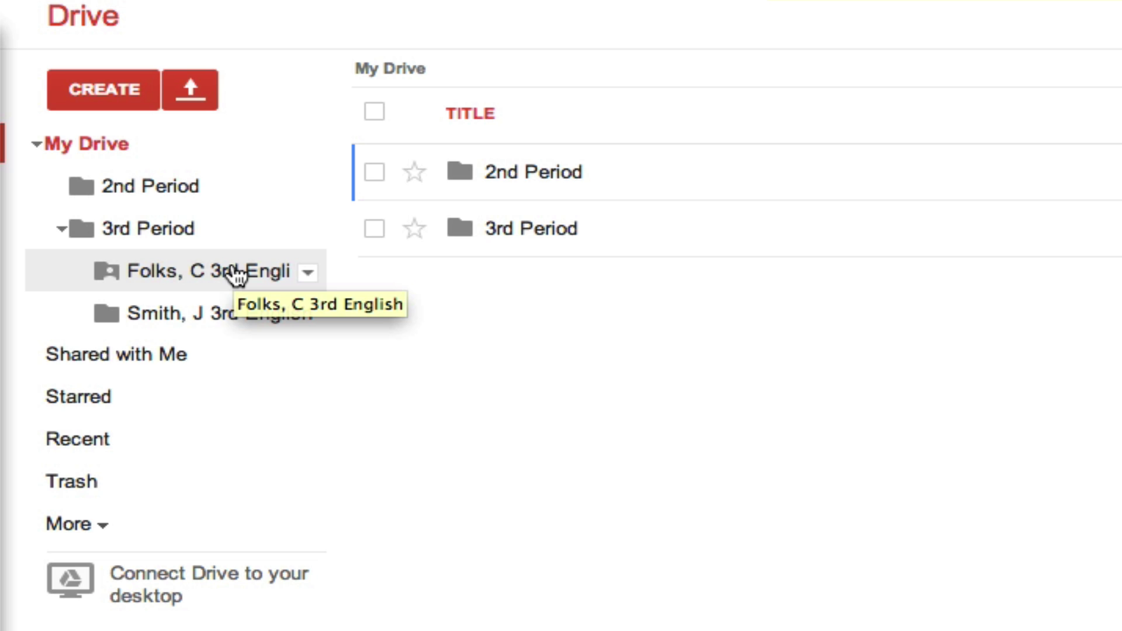
left_click(236, 275)
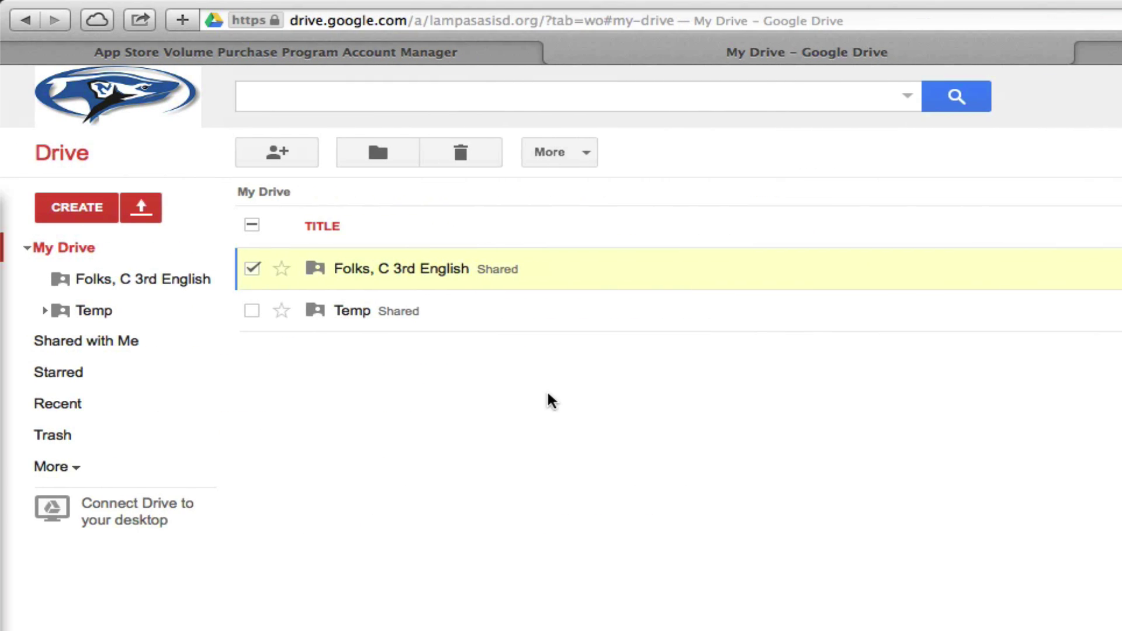
- Create a new Google Doc inside the teacher's shared 3rd English folder, keeping its sharing
left_click(473, 270)
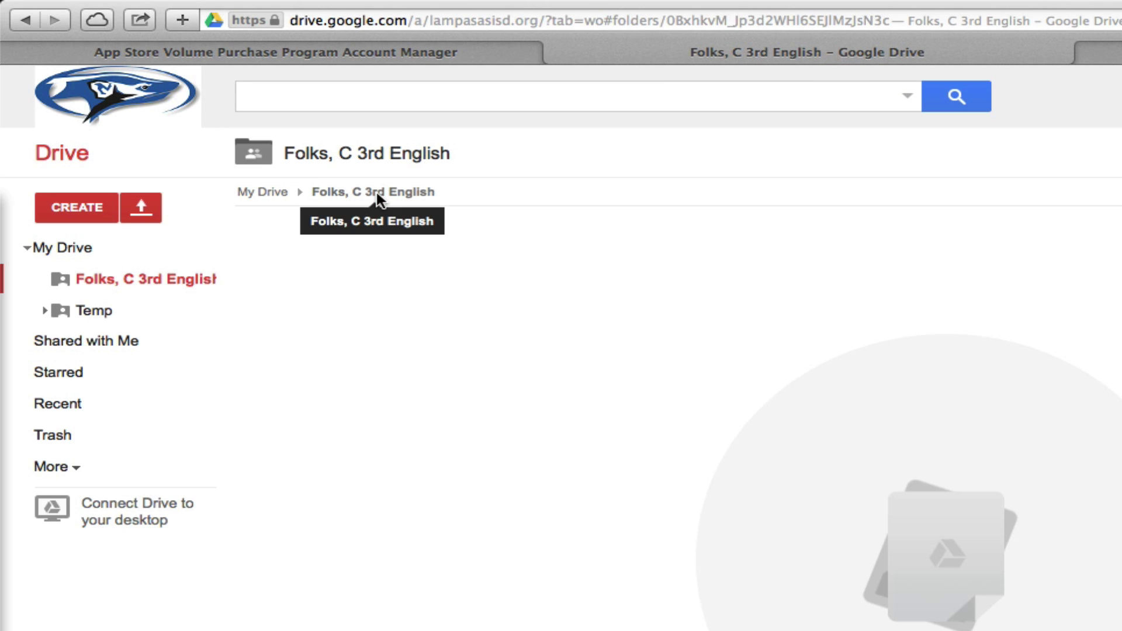
left_click(89, 205)
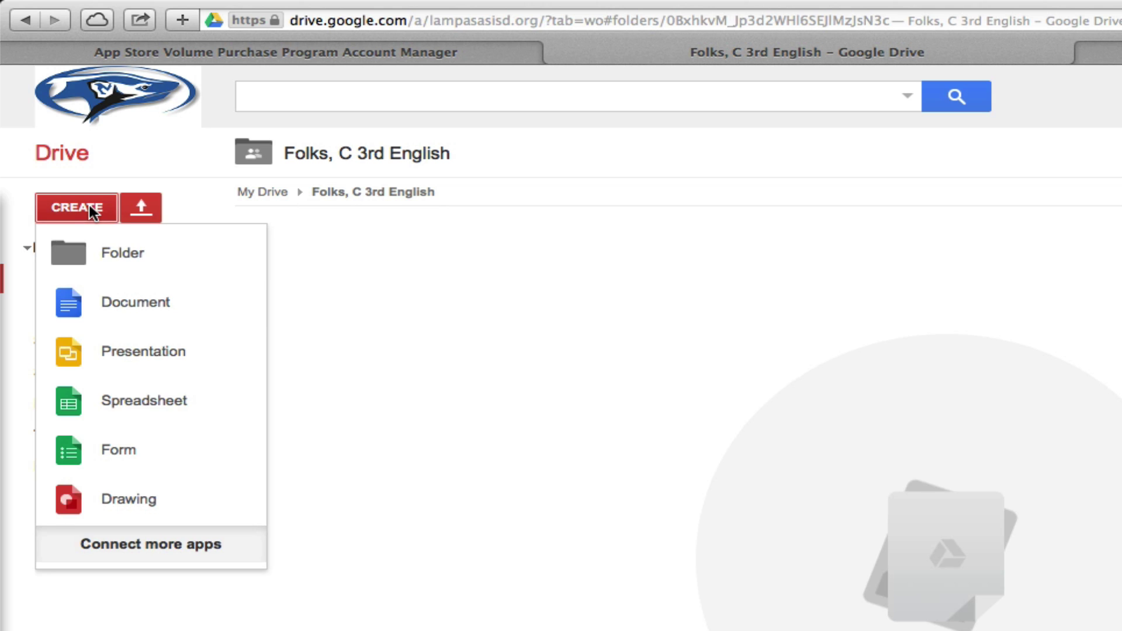
left_click(138, 312)
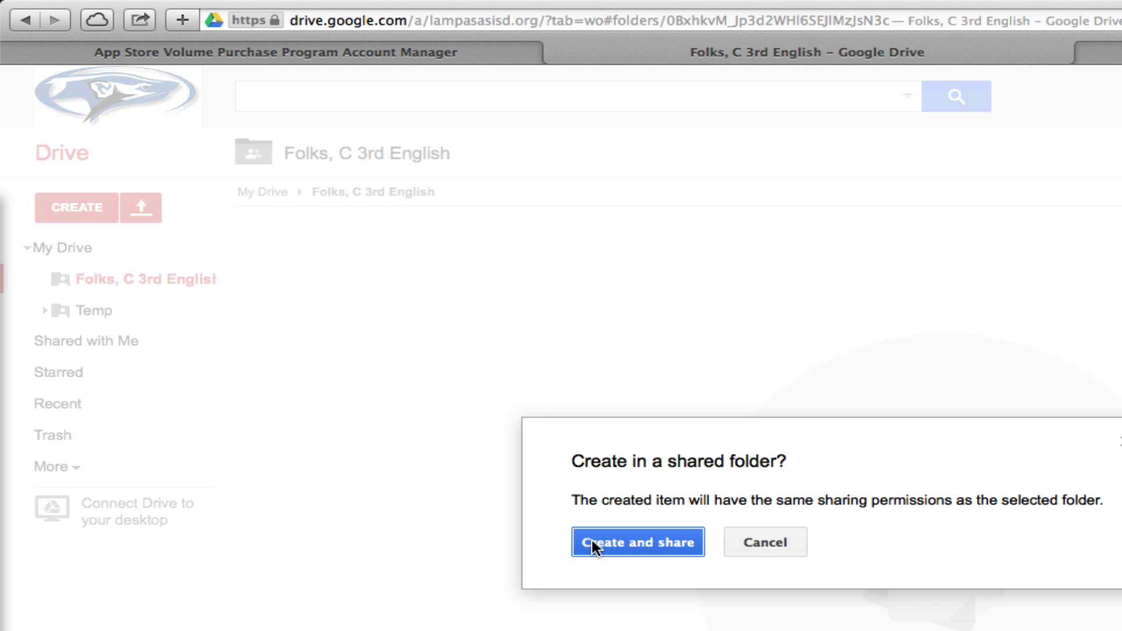
left_click(647, 541)
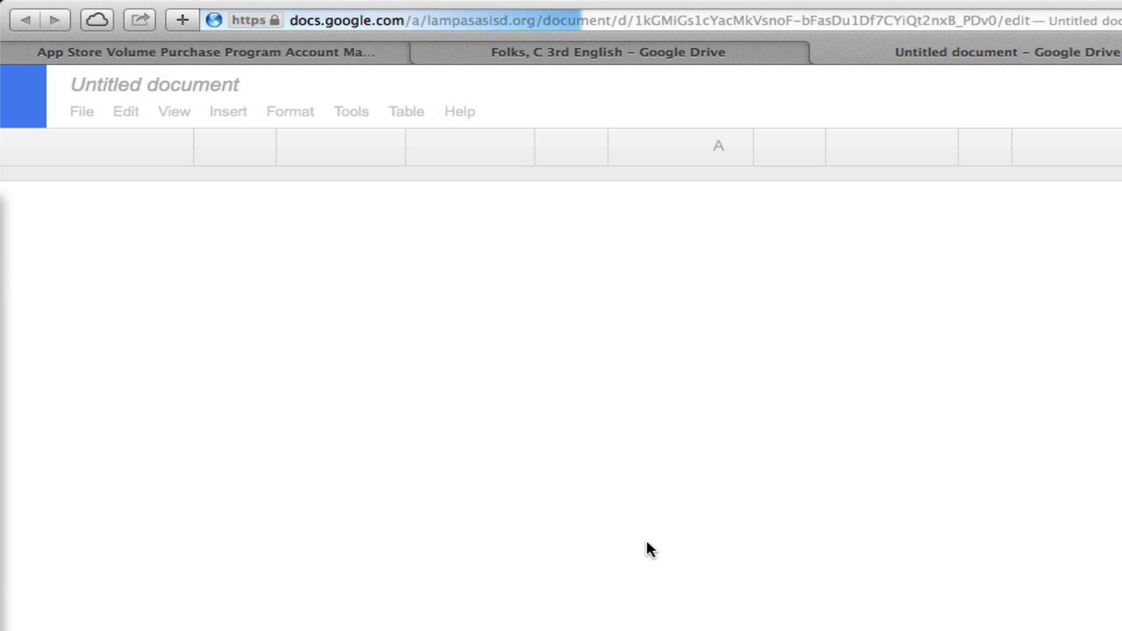
- Rename the untitled document to 'Demo Paper'
left_click(187, 88)
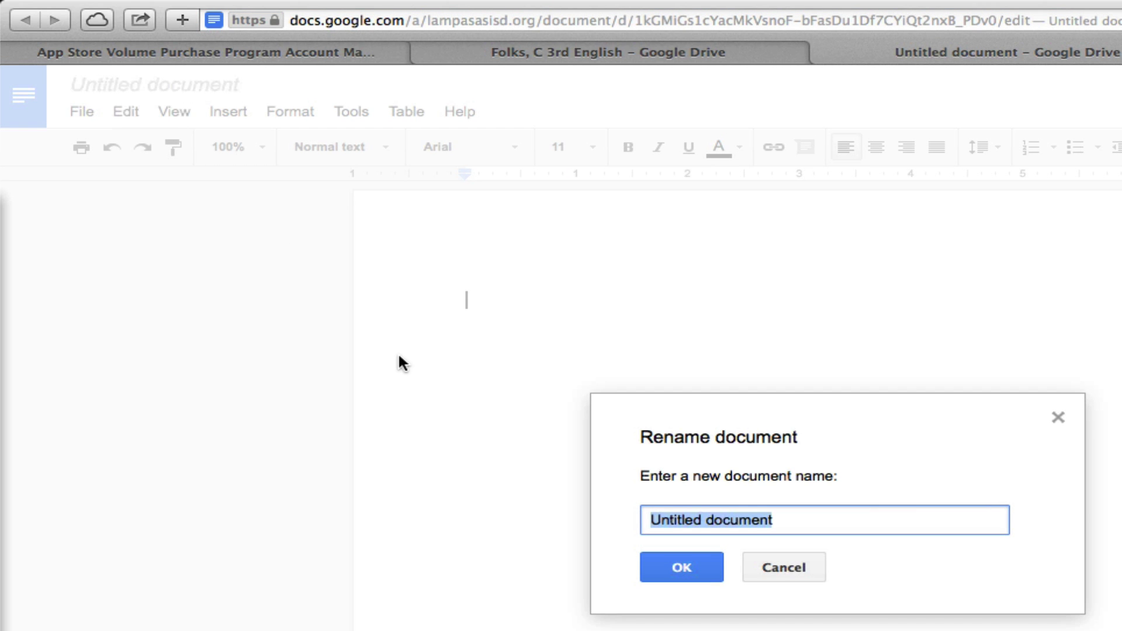
type("T")
key("BackSpace")
type("Demo P")
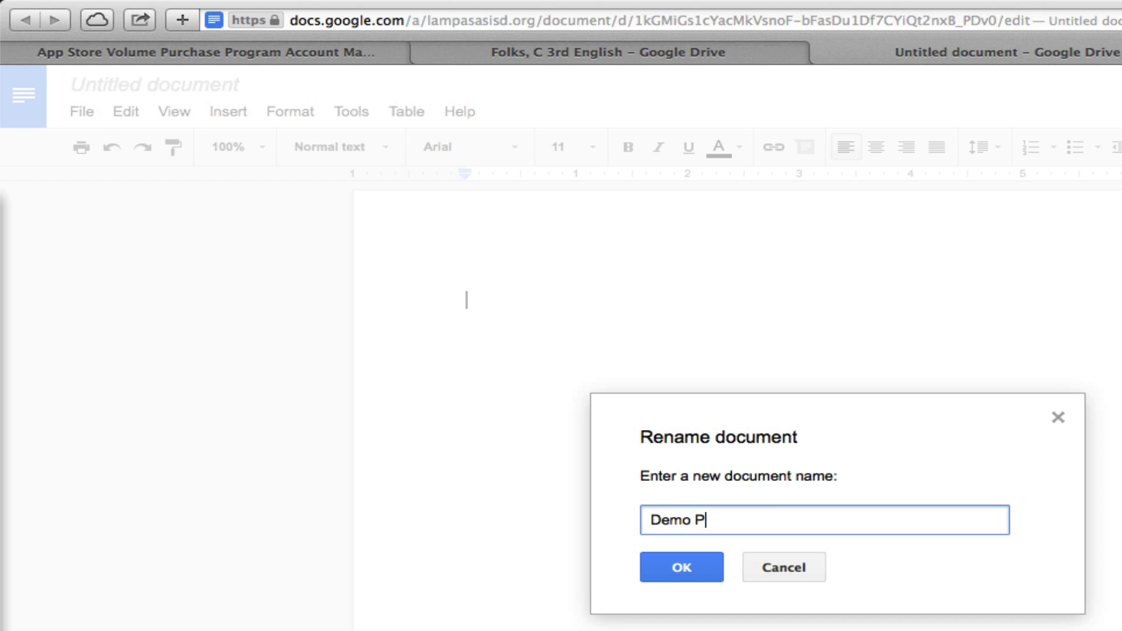
type("aper")
left_click(678, 574)
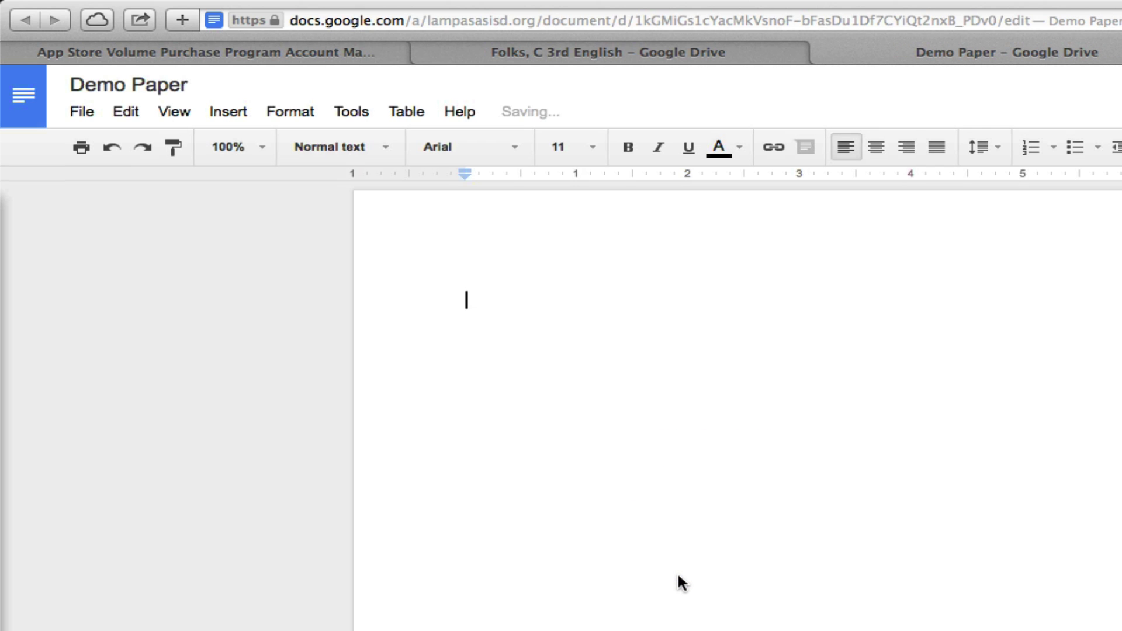
- Type 'What do you think of this title?' and add a centred 'DEMO' heading above it
type("Wh")
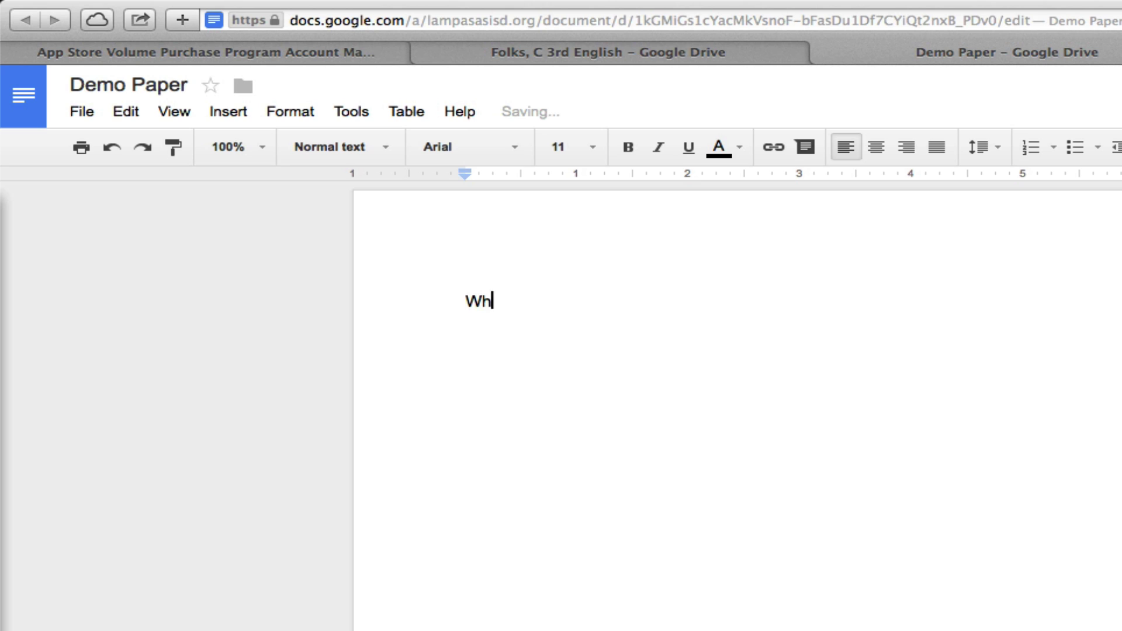
type("at do you think")
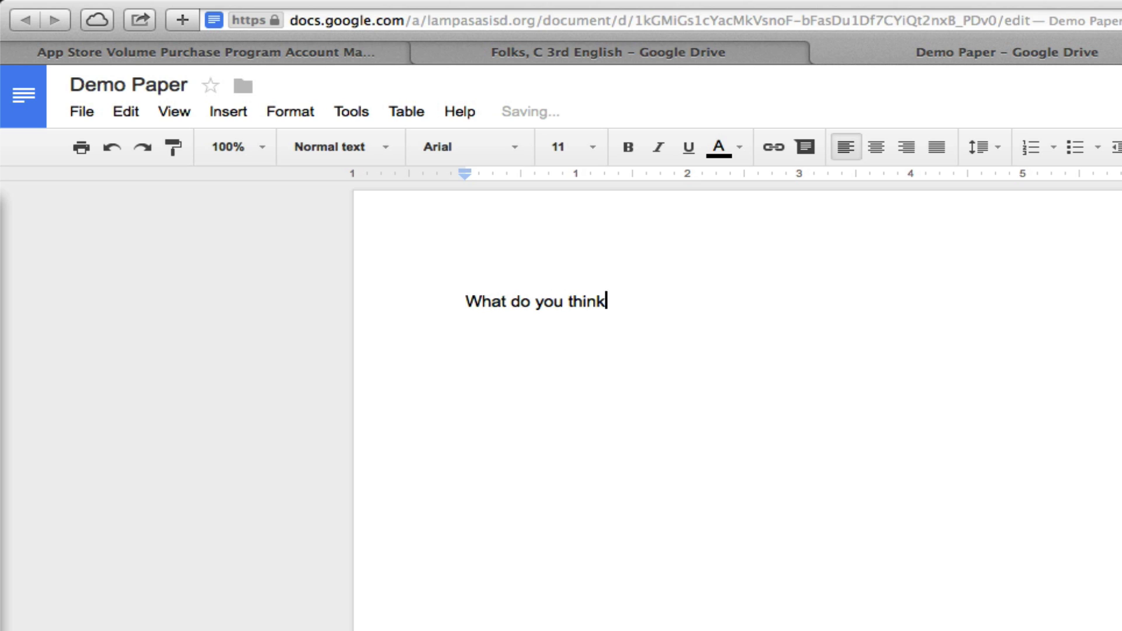
type(" of this ti")
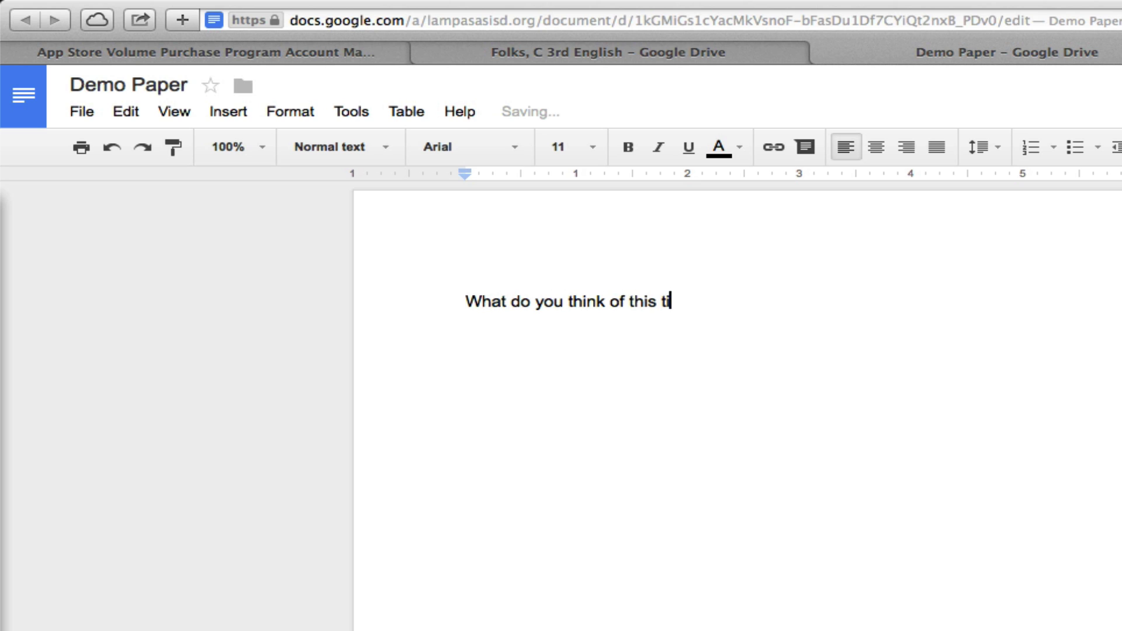
type("tle?")
key("Return")
key("Up")
key("Return")
key("Up")
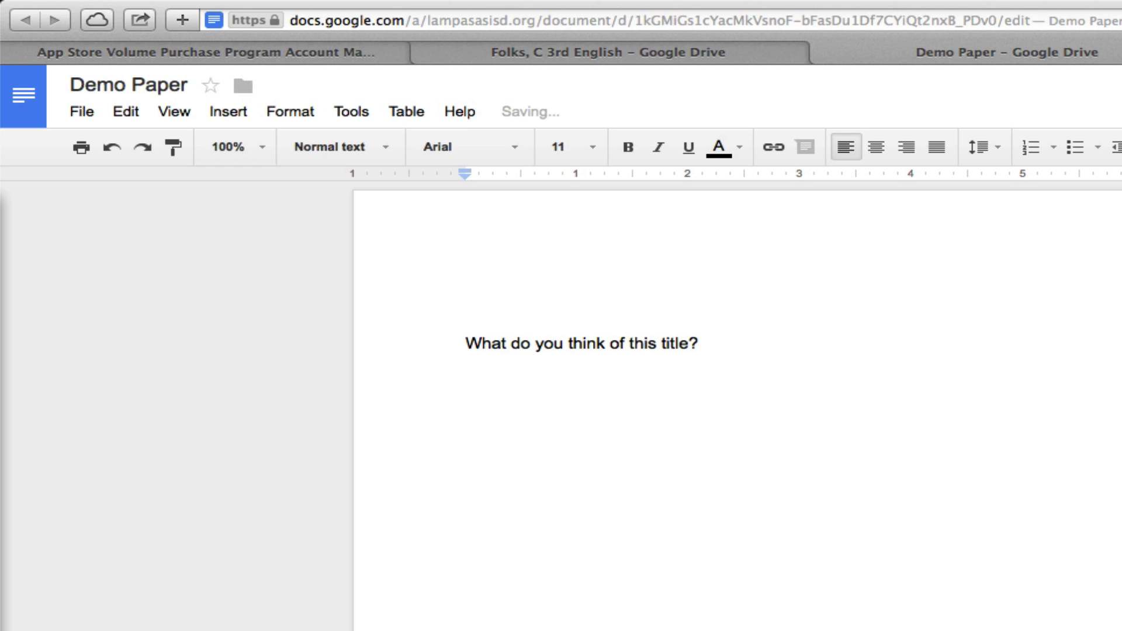
key("super+shift+e")
type("DEMO")
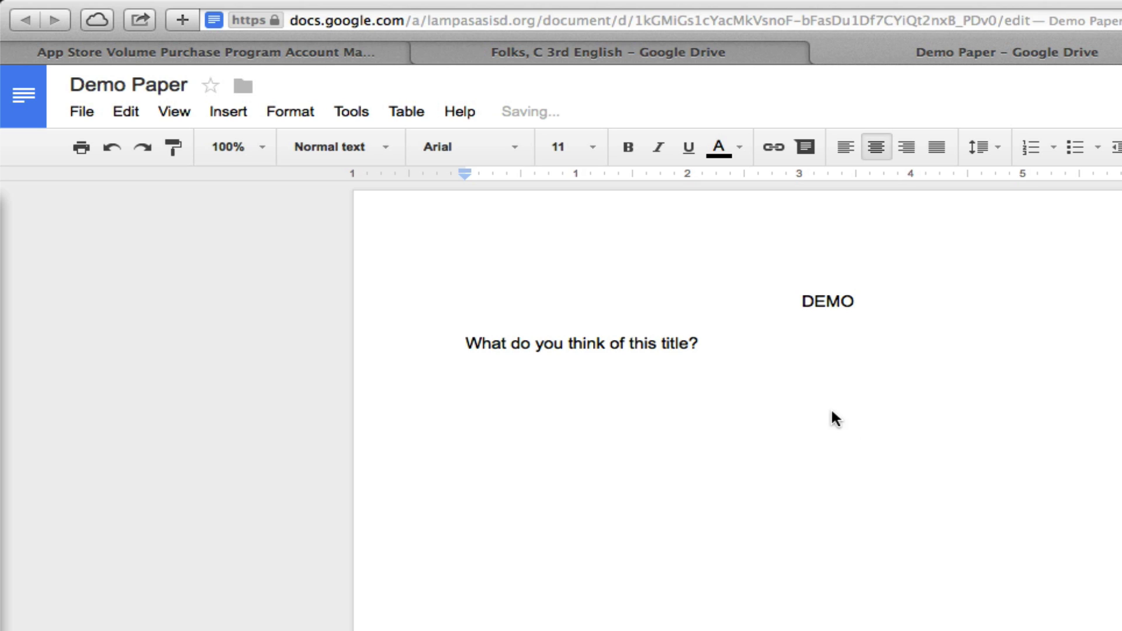
left_click(808, 373)
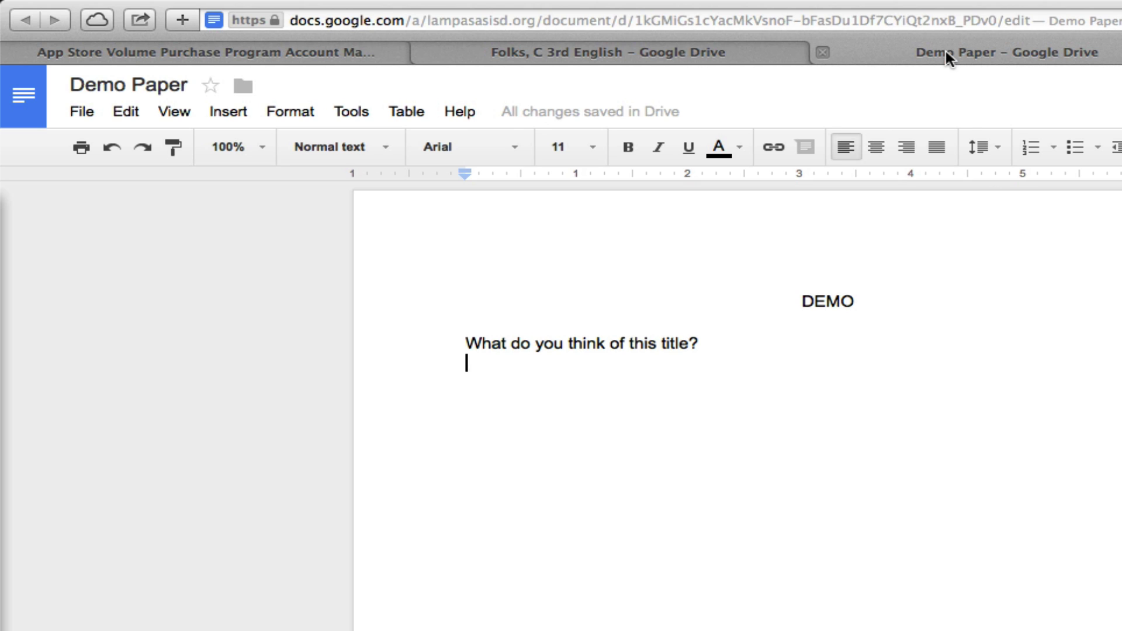
- Close Demo Paper and reopen it from the shared English folder under 3rd Period
left_click(823, 53)
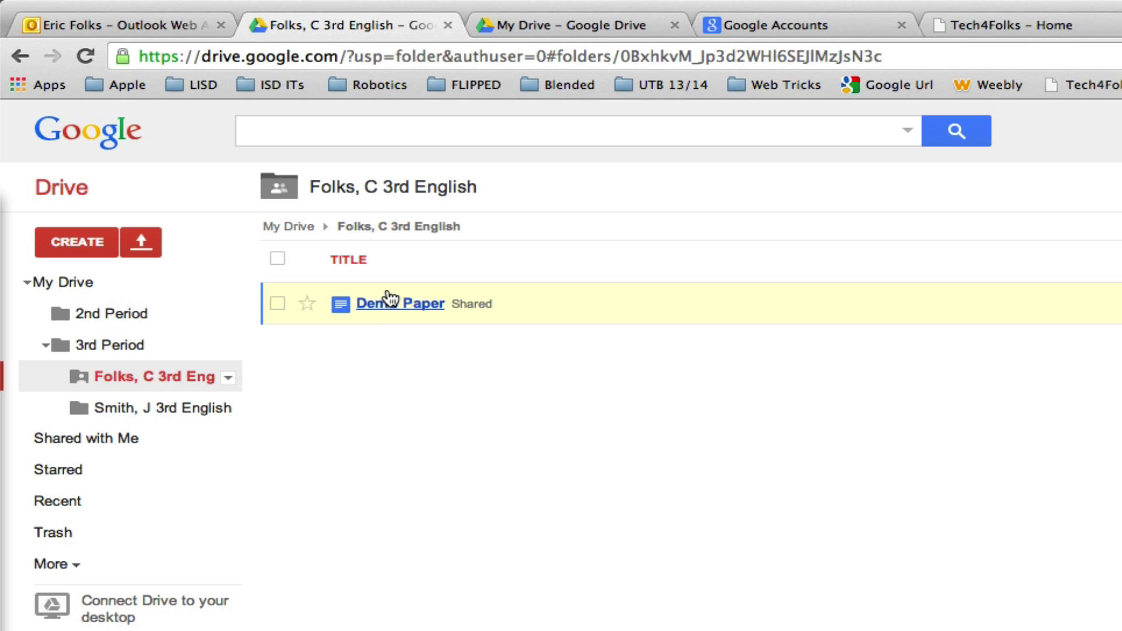
left_click(122, 349)
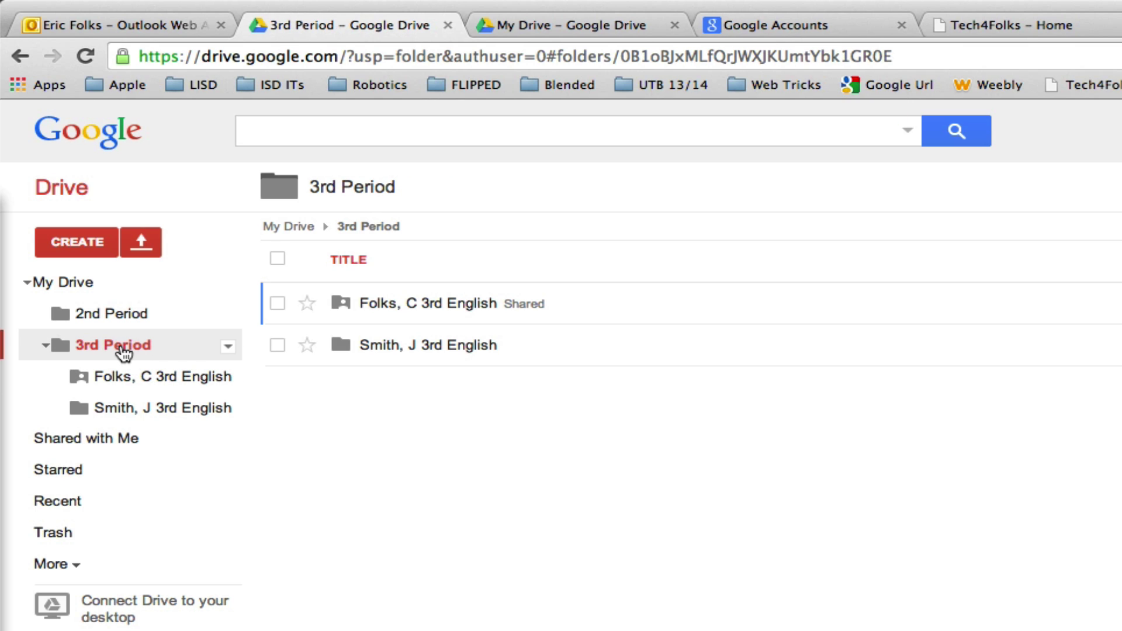
left_click(136, 381)
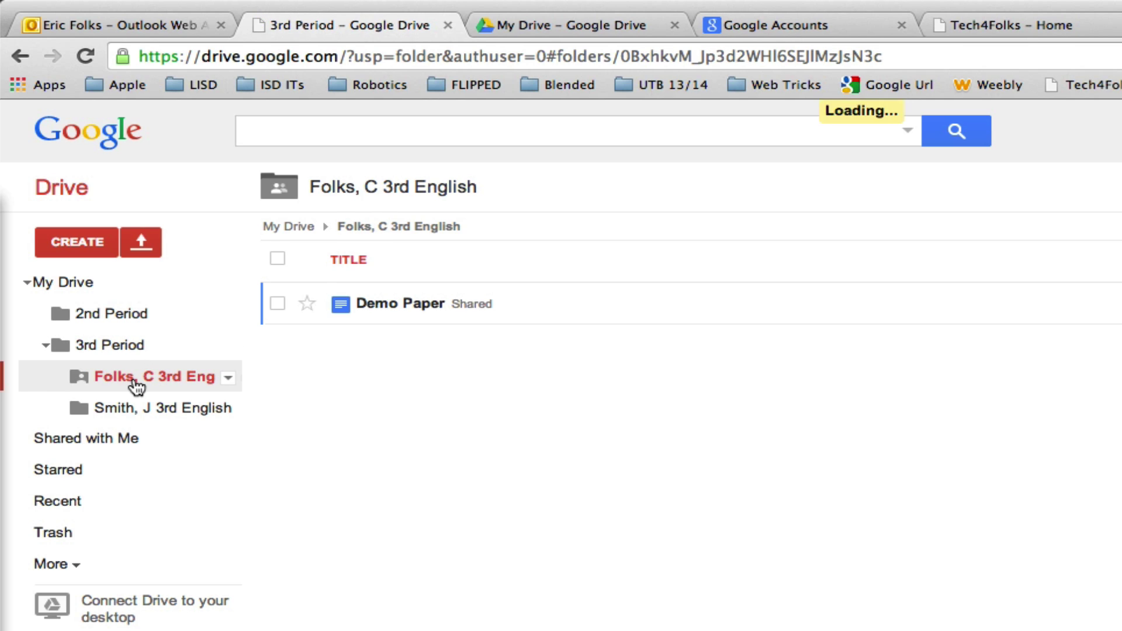
left_click(398, 307)
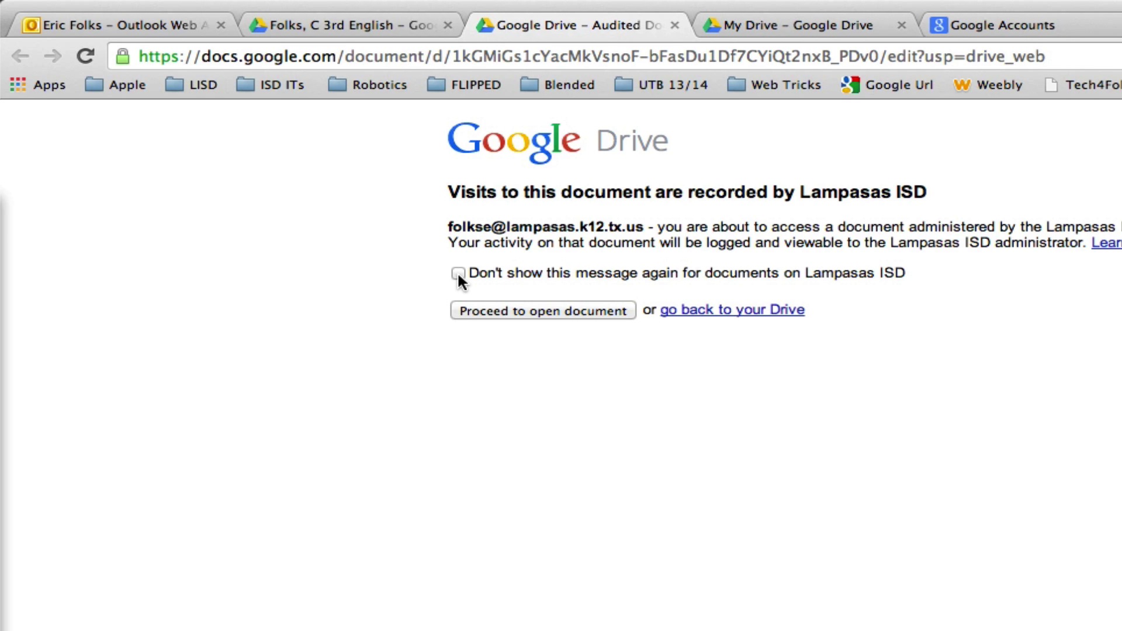
- Dismiss the recording notice for good and comment 'Needs work!' on the question line
left_click(458, 274)
left_click(531, 311)
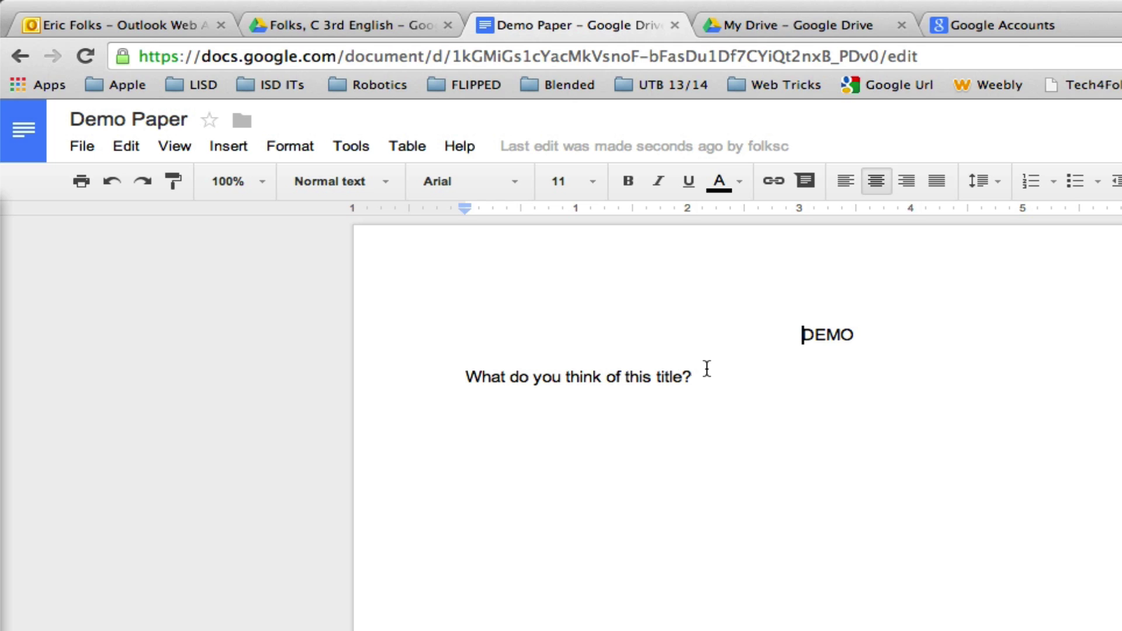
left_click_drag(694, 377, 461, 378)
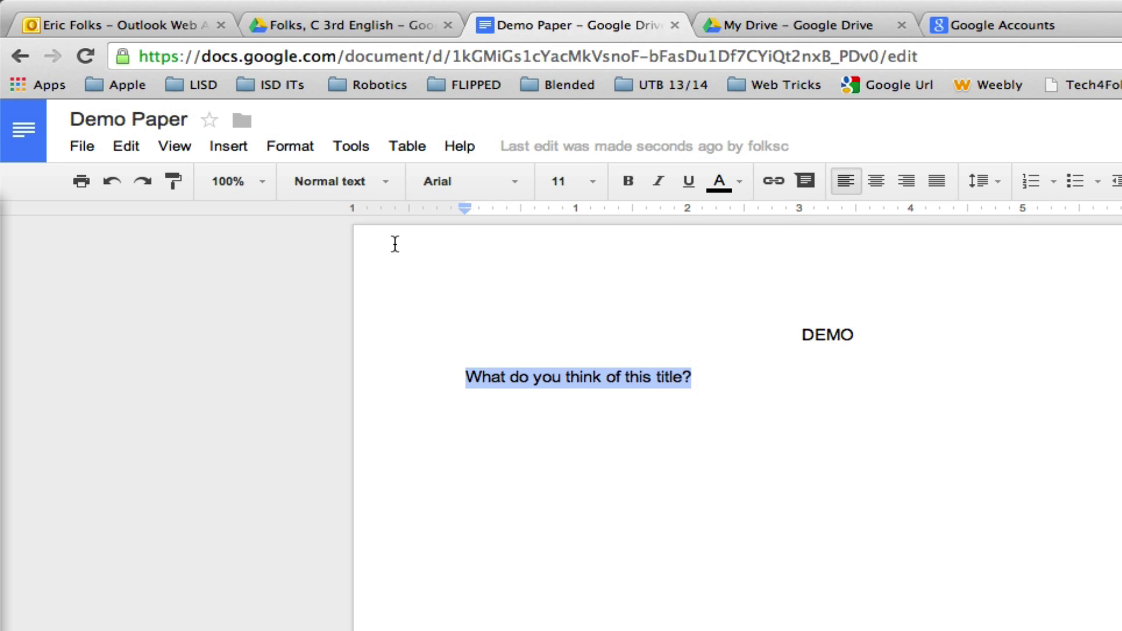
left_click(229, 147)
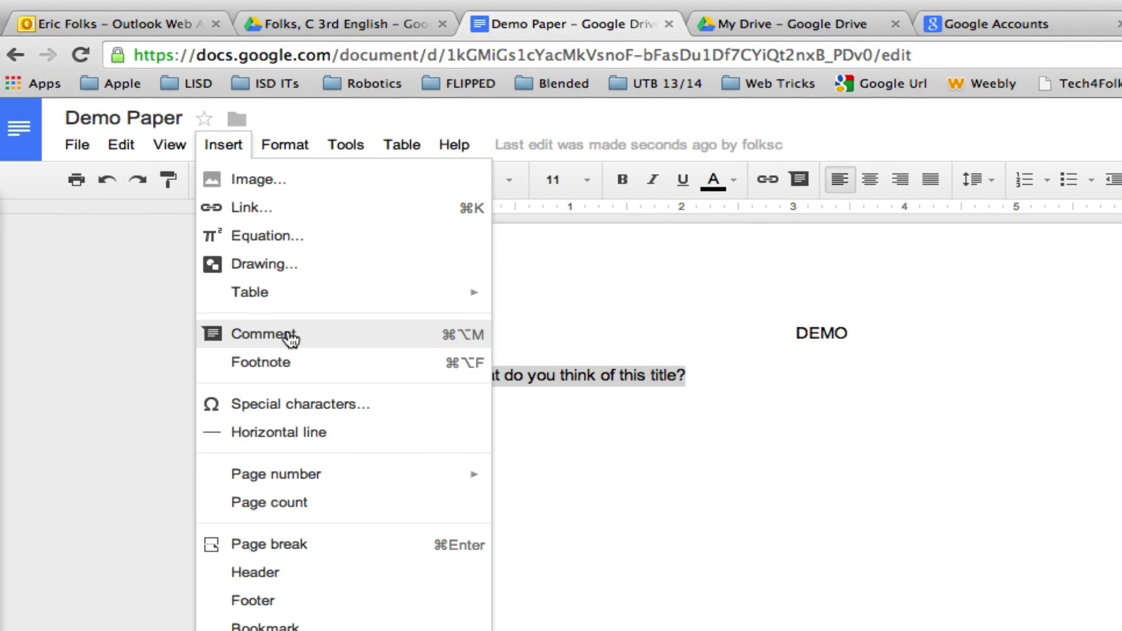
left_click(289, 335)
type("Nee")
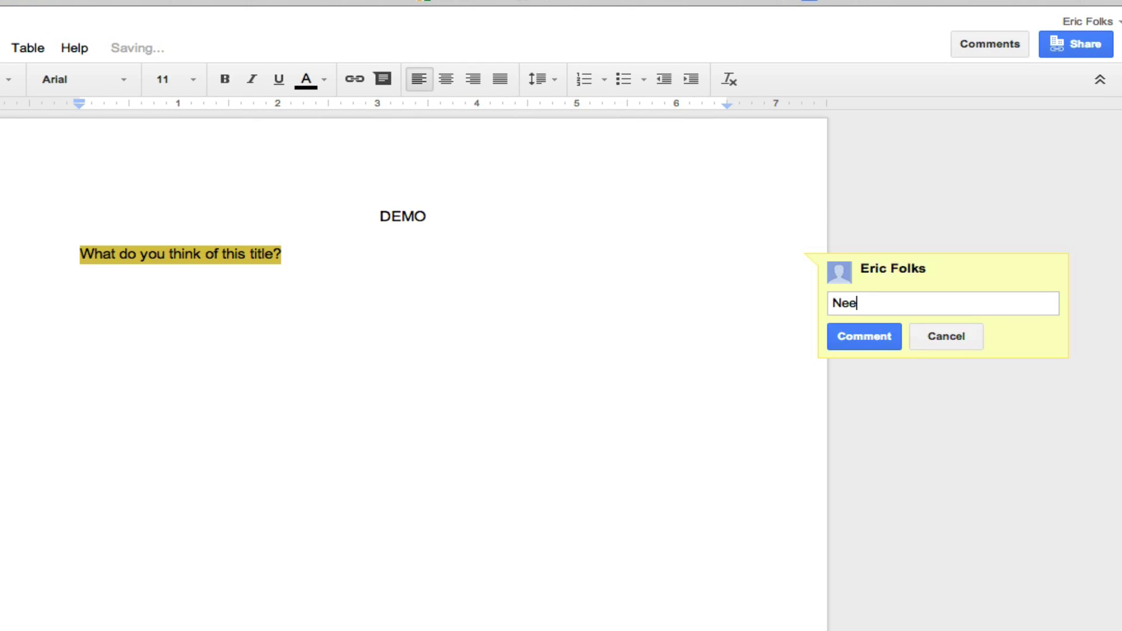
type("ds work!")
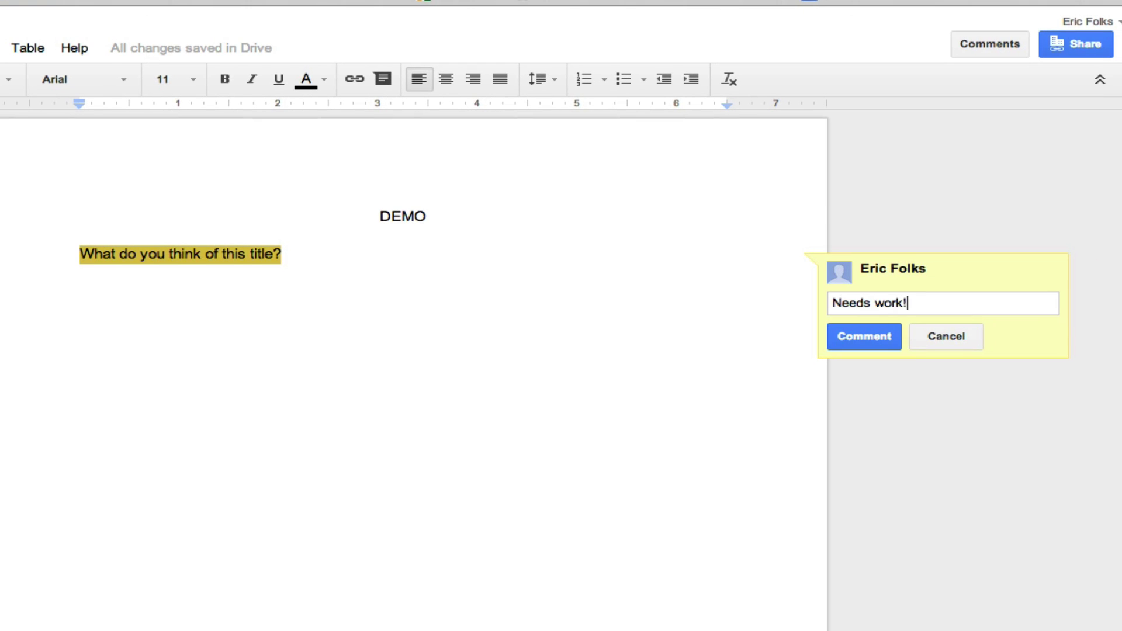
left_click(851, 343)
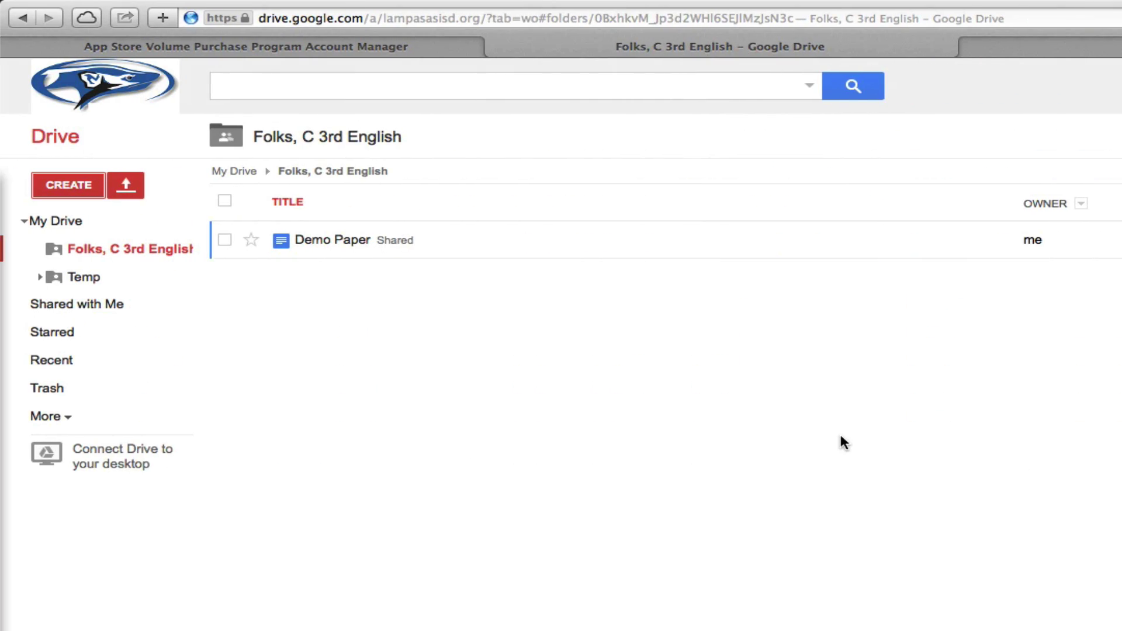
- Reopen Demo Paper and reply 'This is all I can come up with!' to the 'Needs work!' comment
left_click(326, 244)
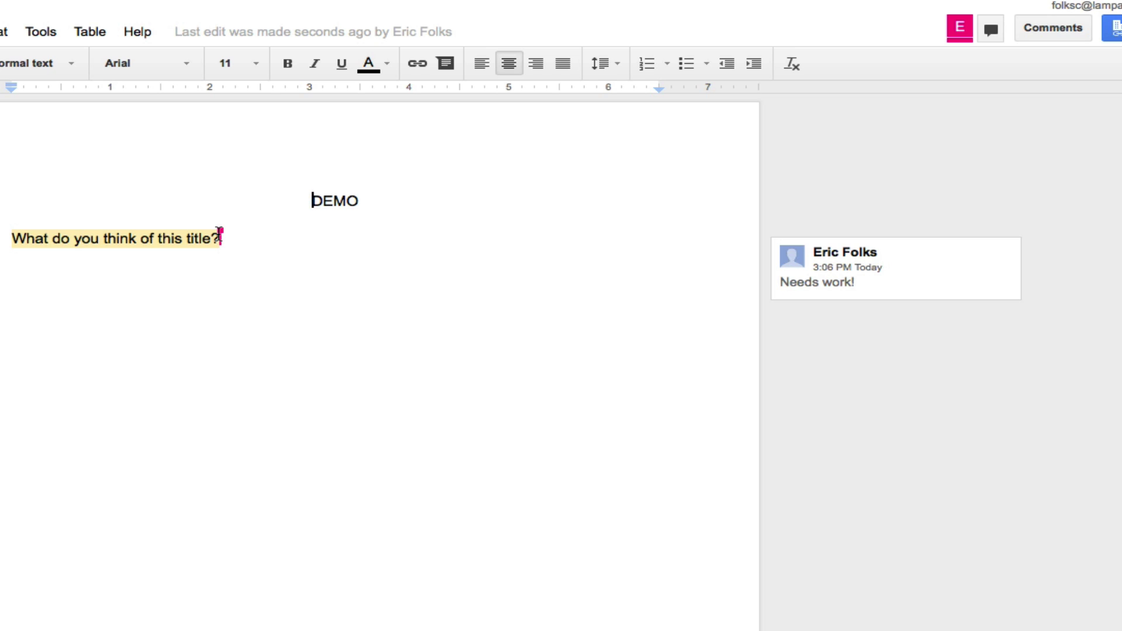
left_click(182, 238)
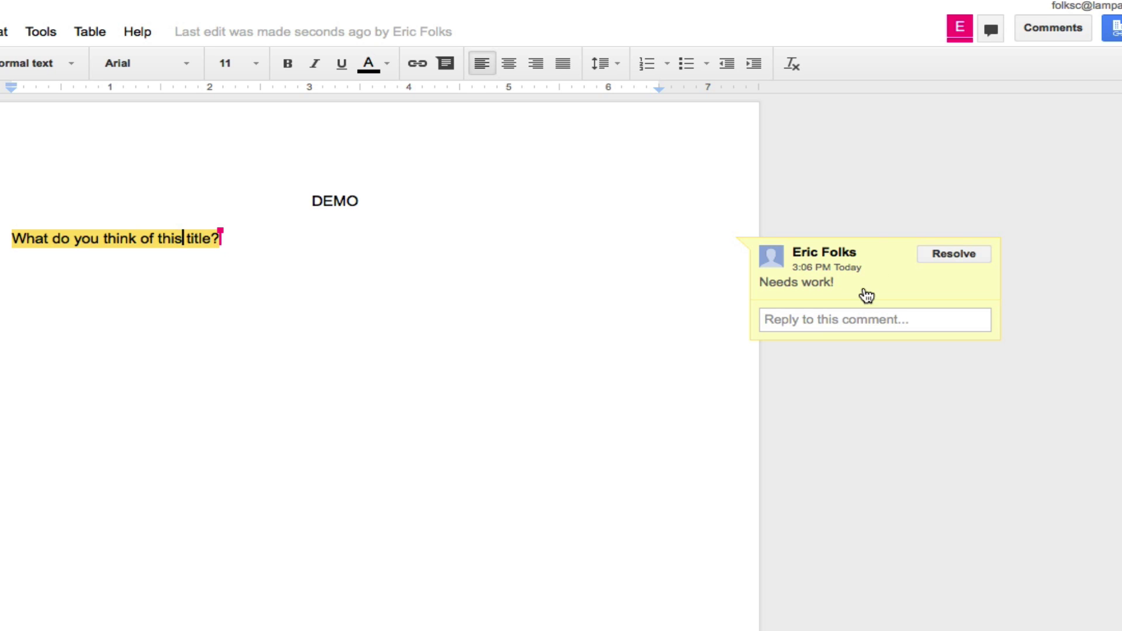
left_click(823, 321)
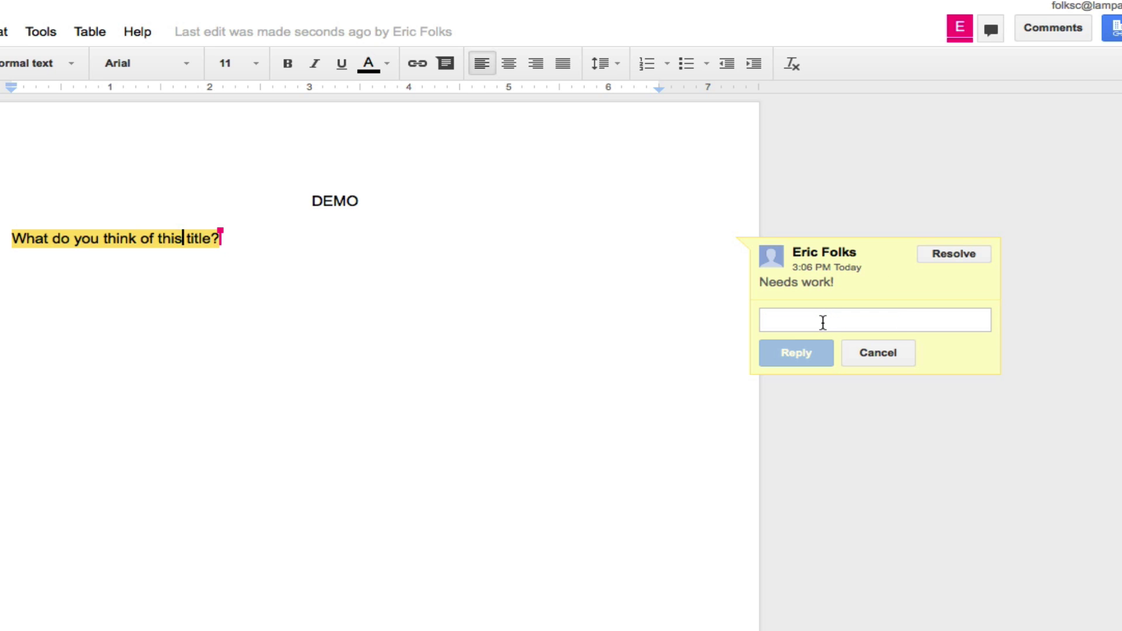
type("This is")
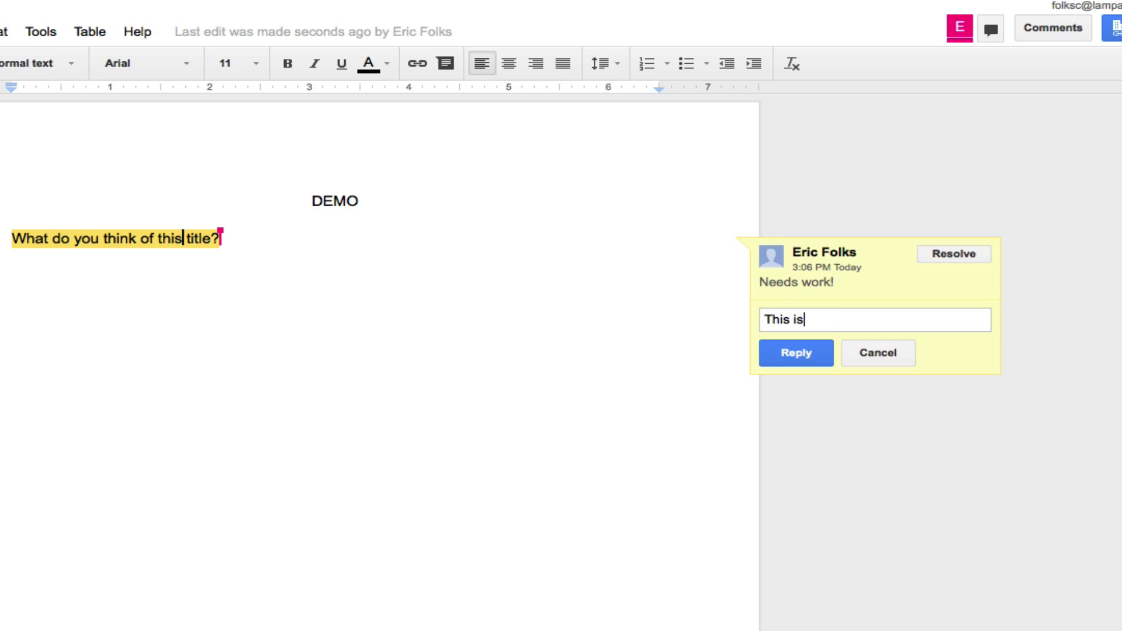
type(" all I can come up with!")
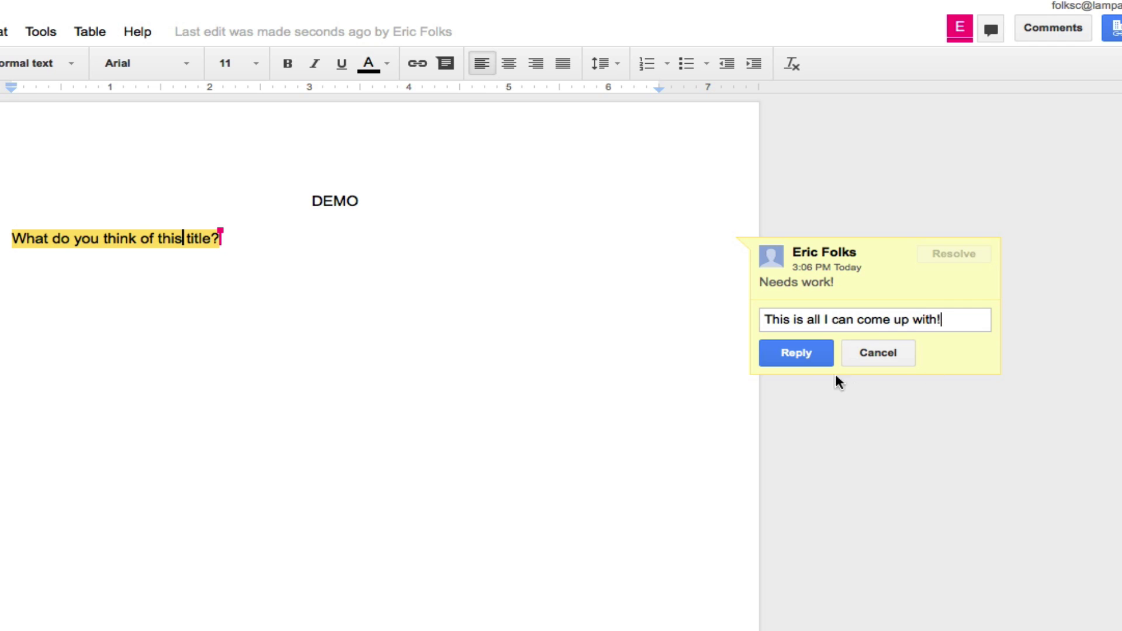
left_click(803, 356)
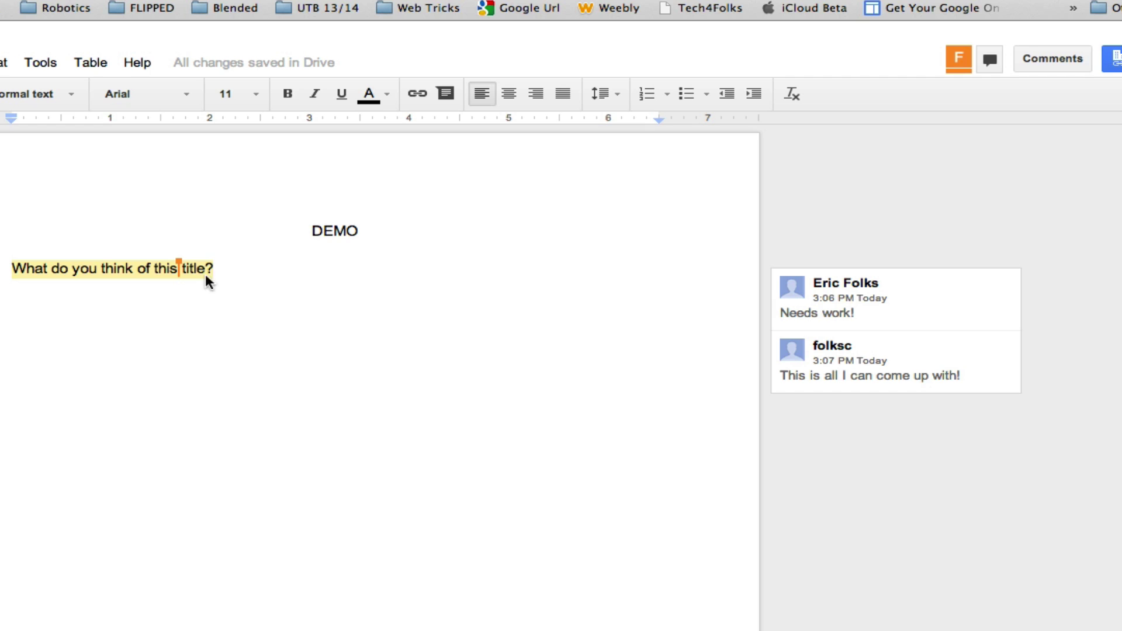
- Reply 'Well I guess it's good enough' in the question line's comment thread
left_click(124, 272)
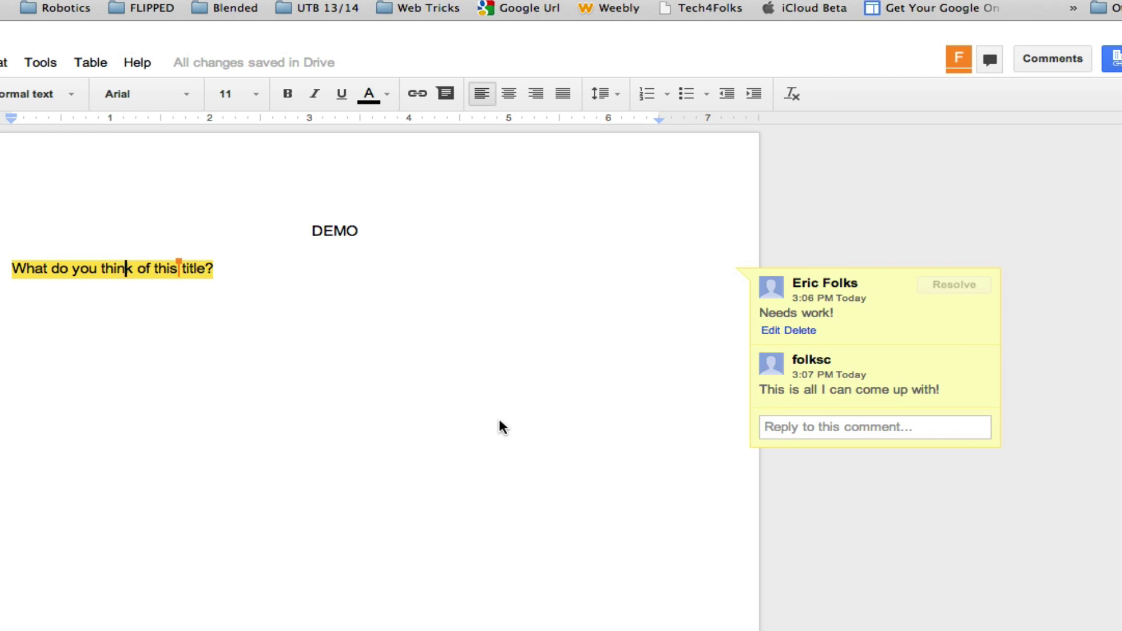
left_click(837, 431)
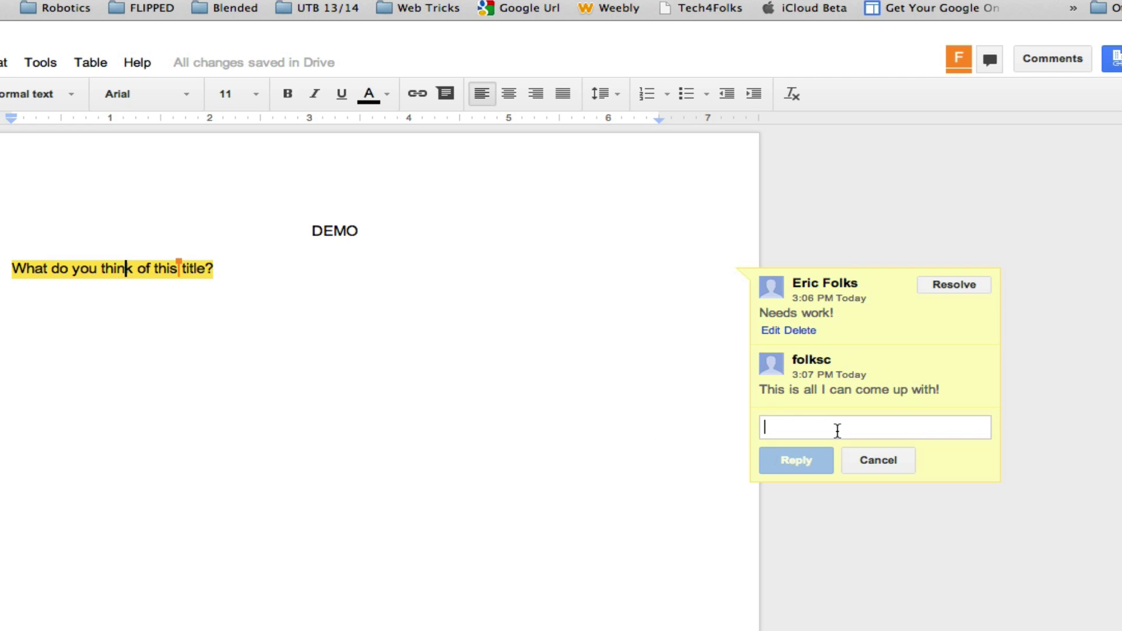
type("Well I gues")
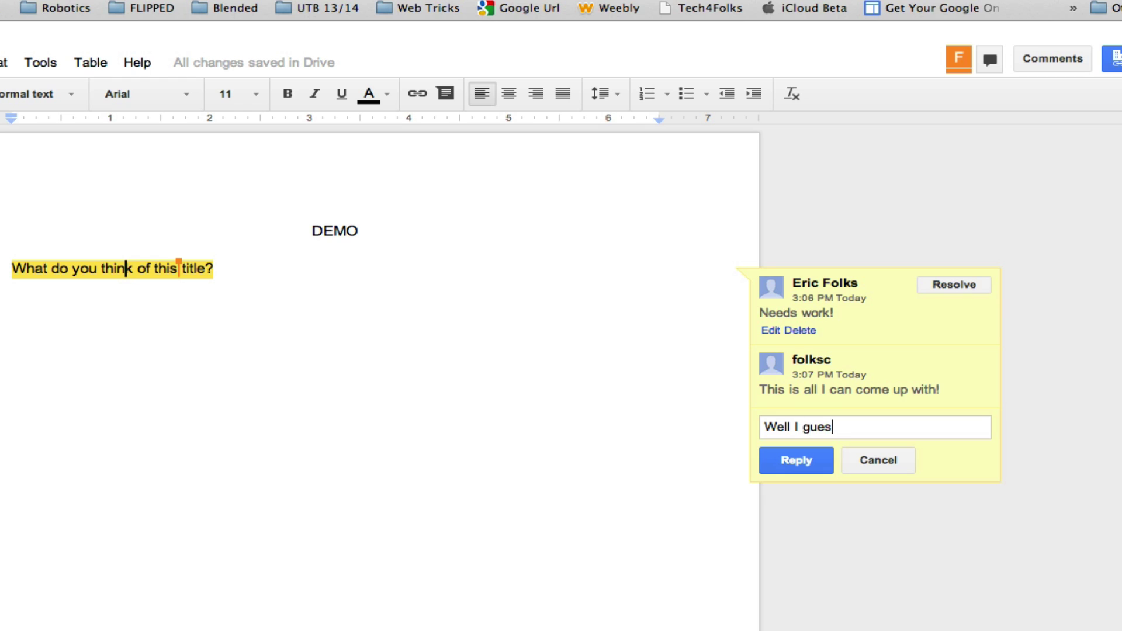
type("s it's good enough.")
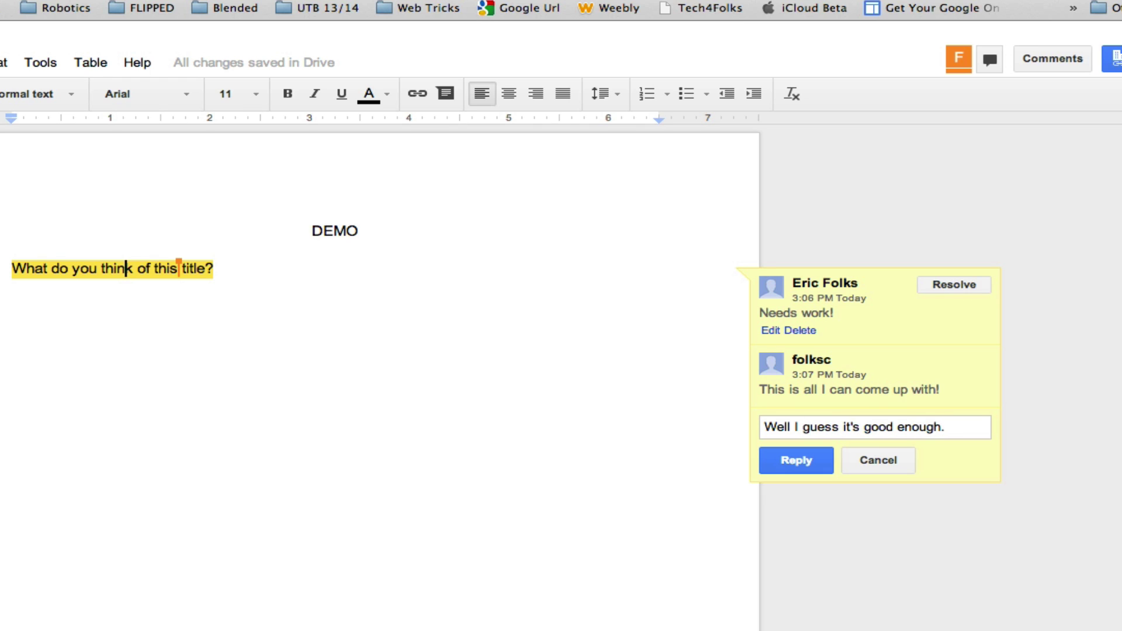
left_click(796, 462)
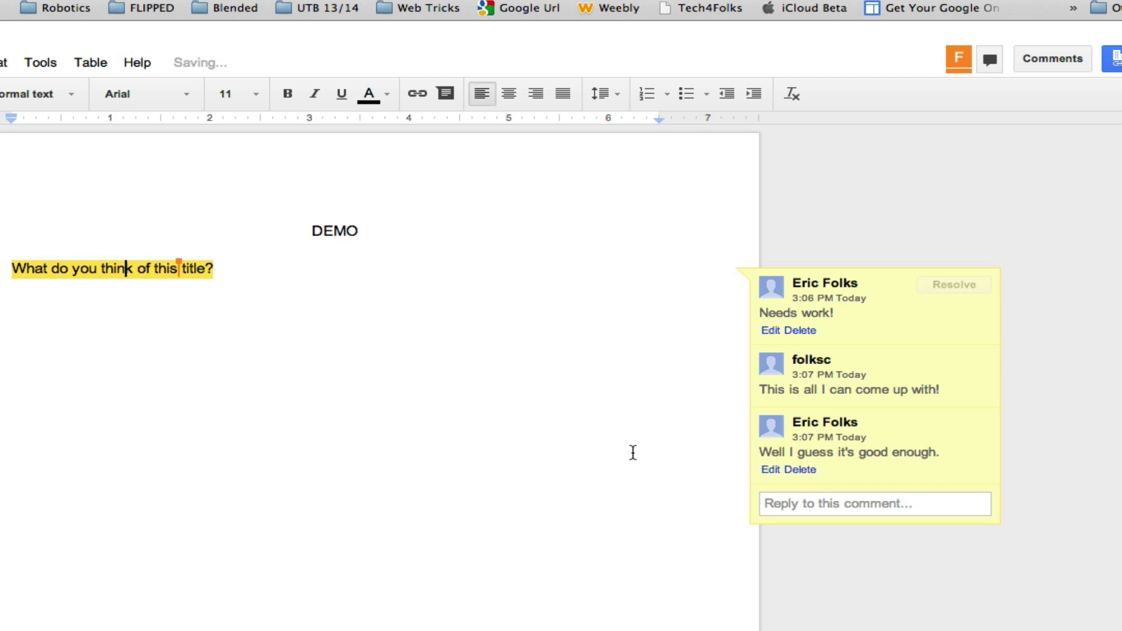
- Close and reopen the comment thread a couple of times to review it
left_click(270, 353)
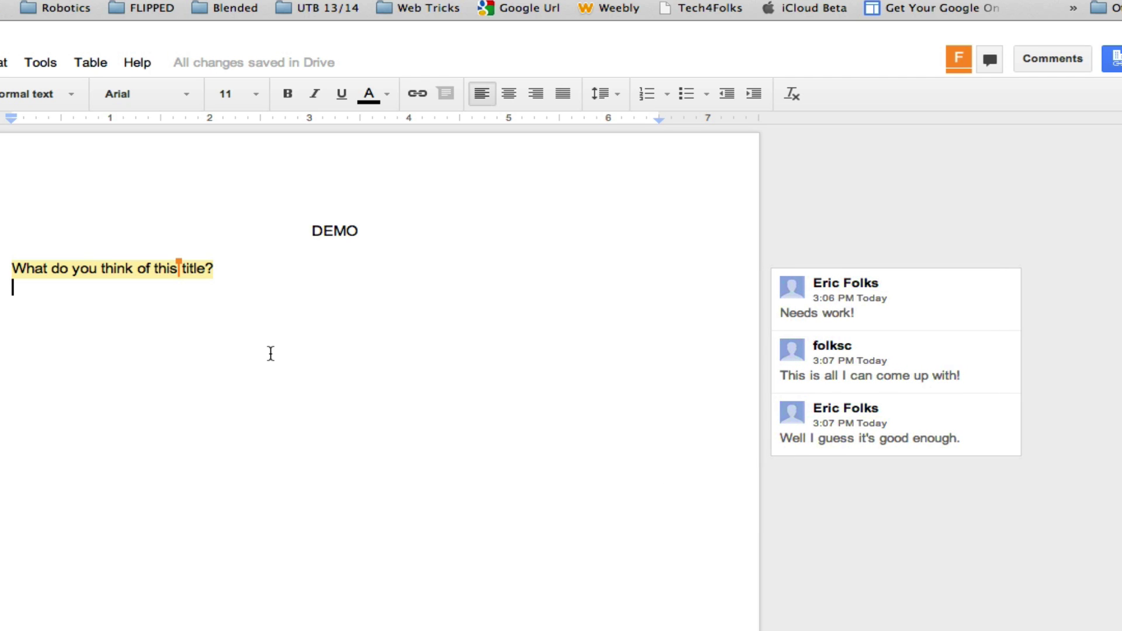
left_click(943, 337)
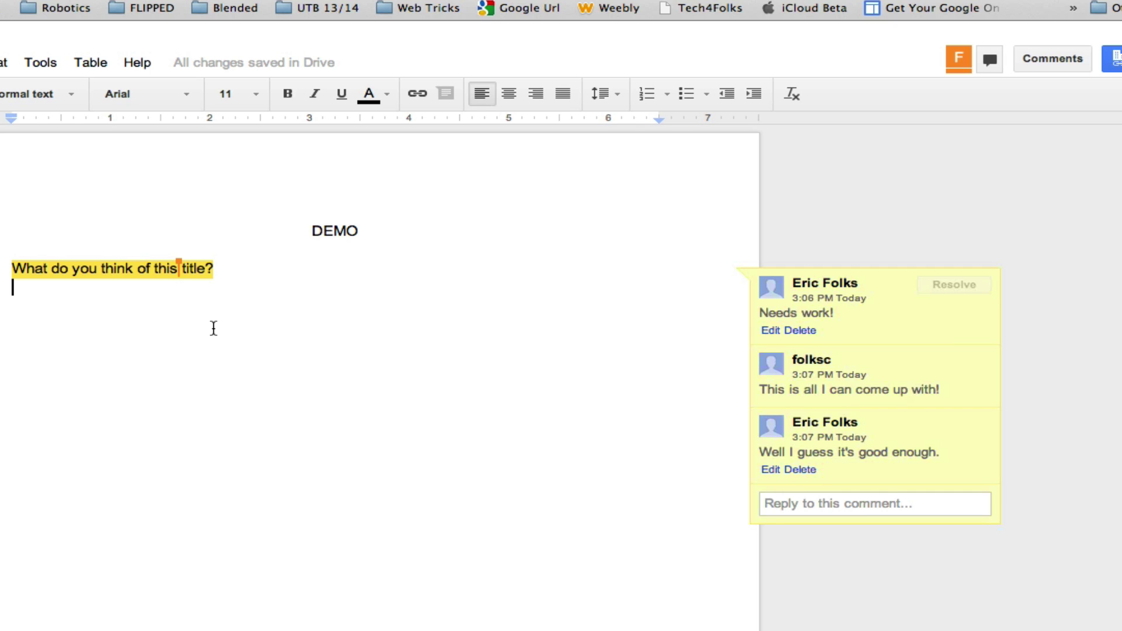
left_click(322, 308)
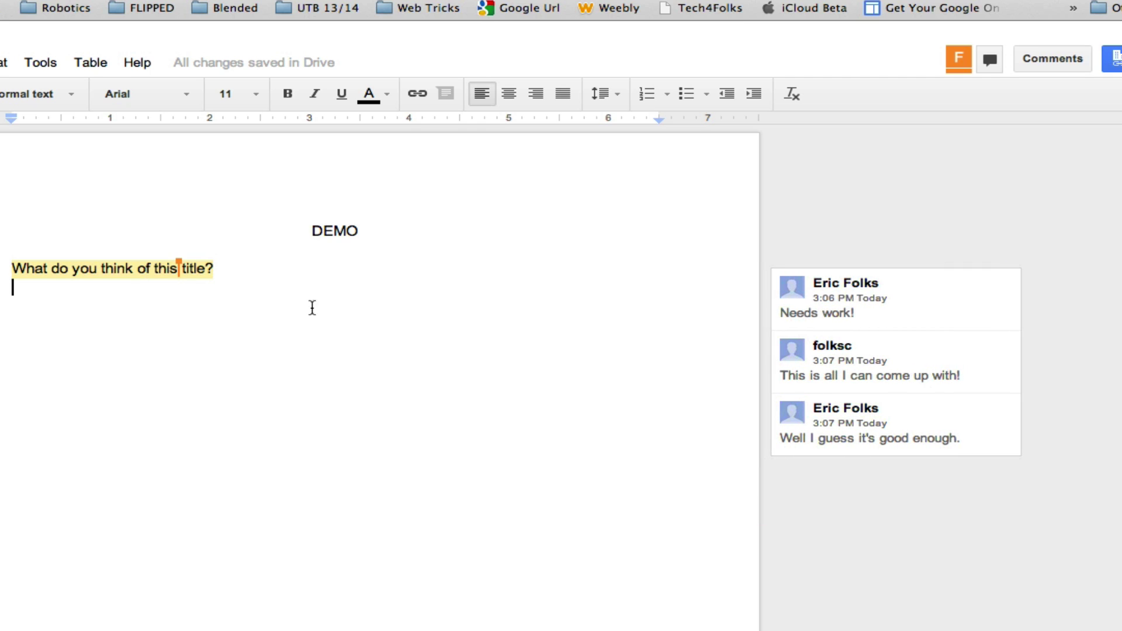
left_click(117, 269)
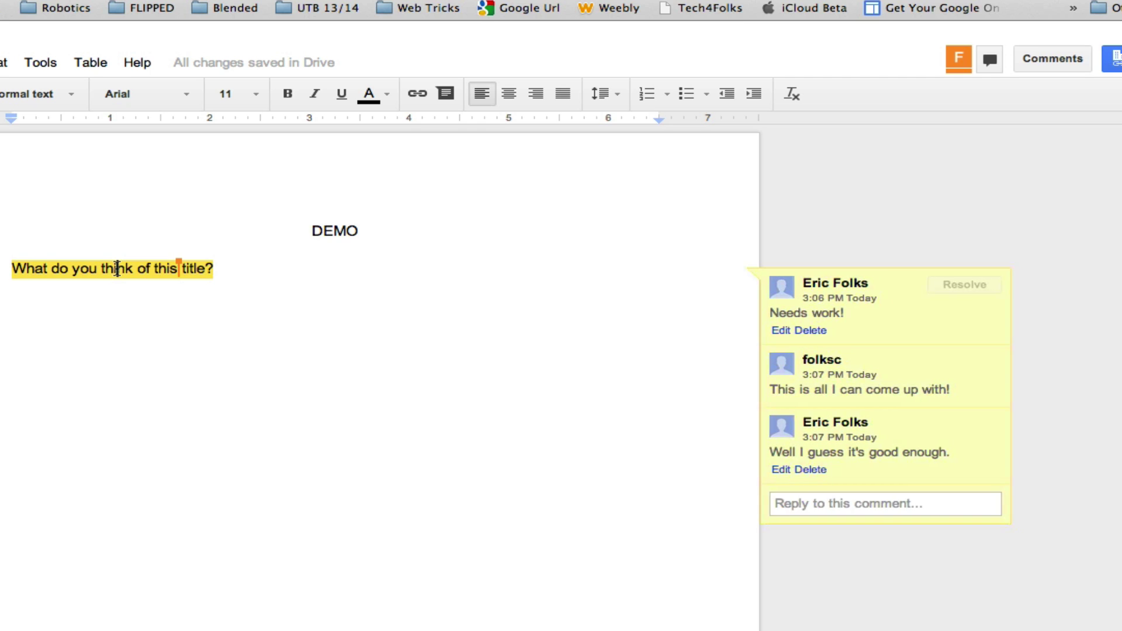
left_click(289, 278)
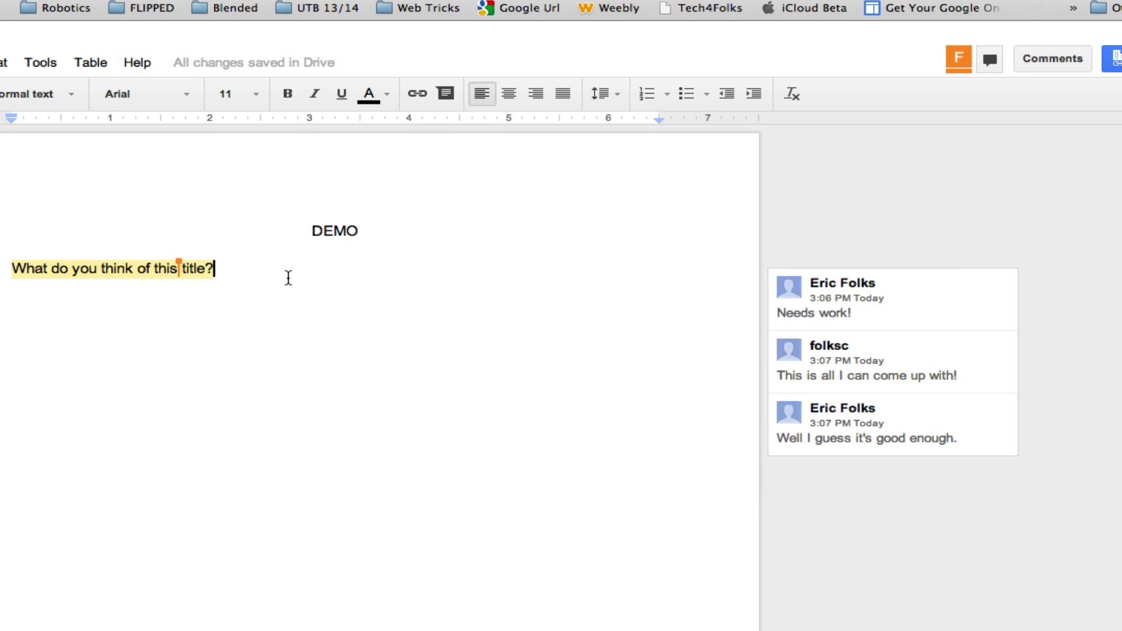
- Type 'text' on a new line and attach the comment 'sgsfd' to it
type("text")
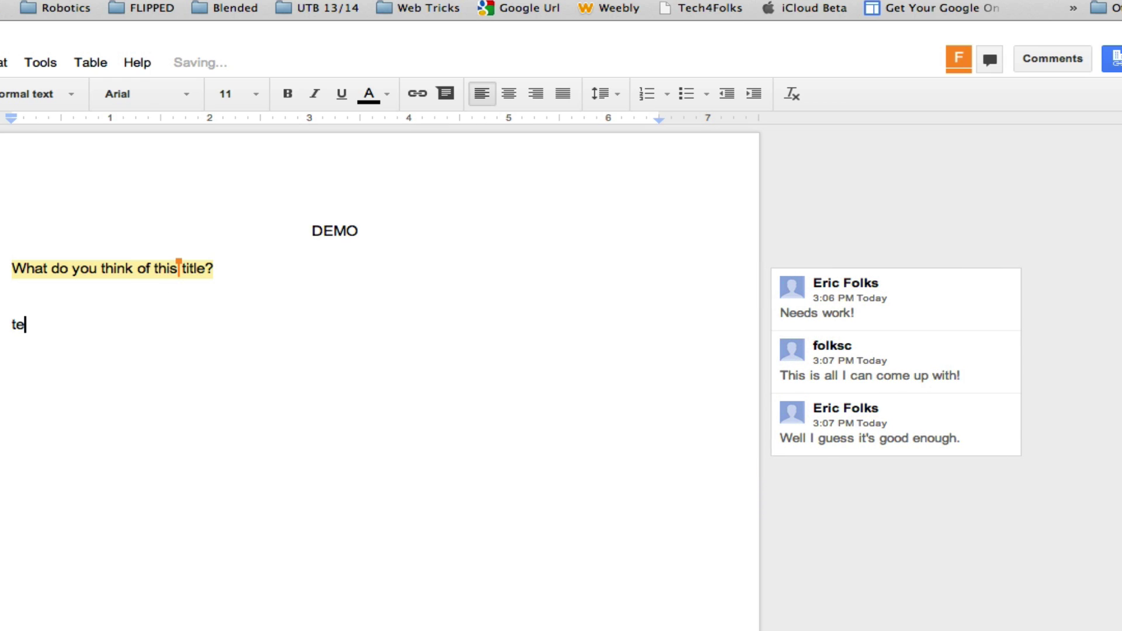
double_click(23, 324)
left_click(23, 33)
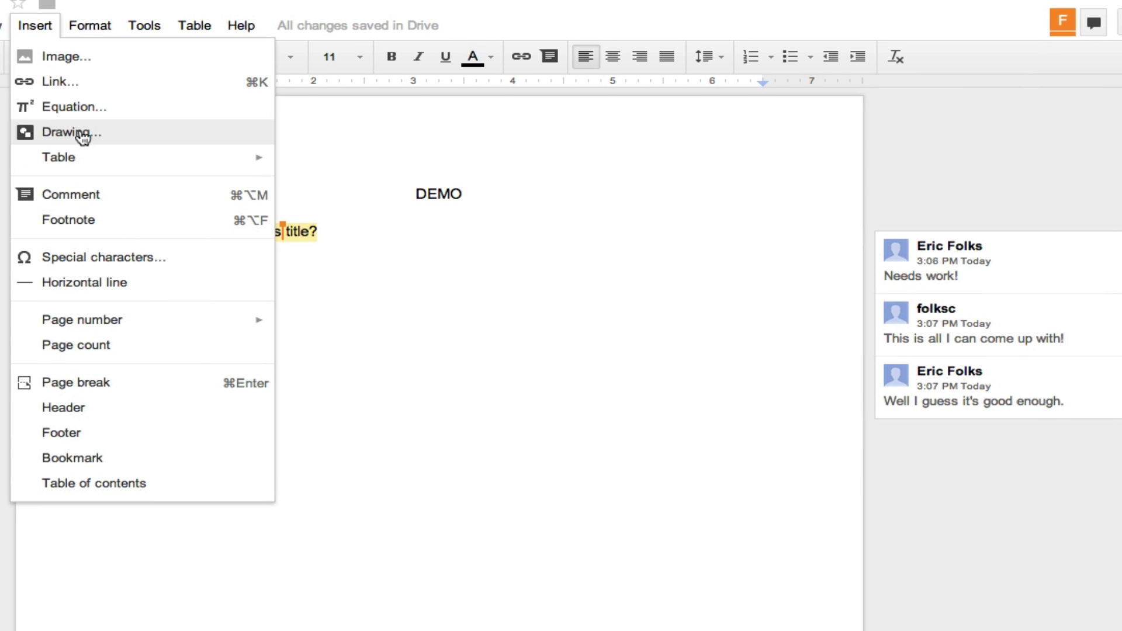
left_click(67, 202)
type("sgsfd")
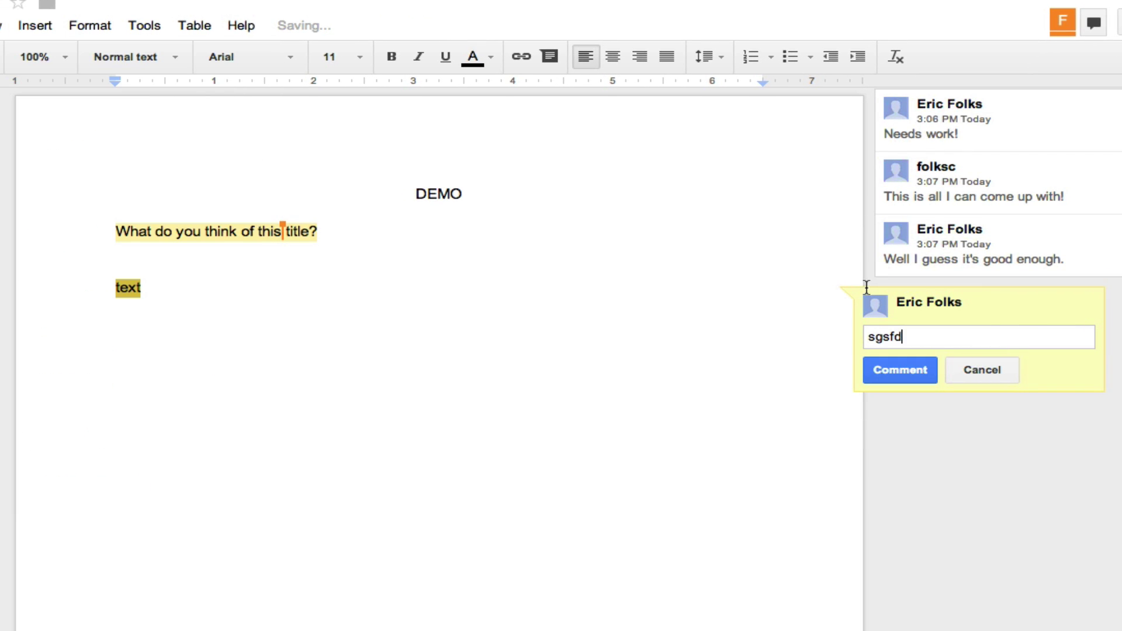
left_click(925, 372)
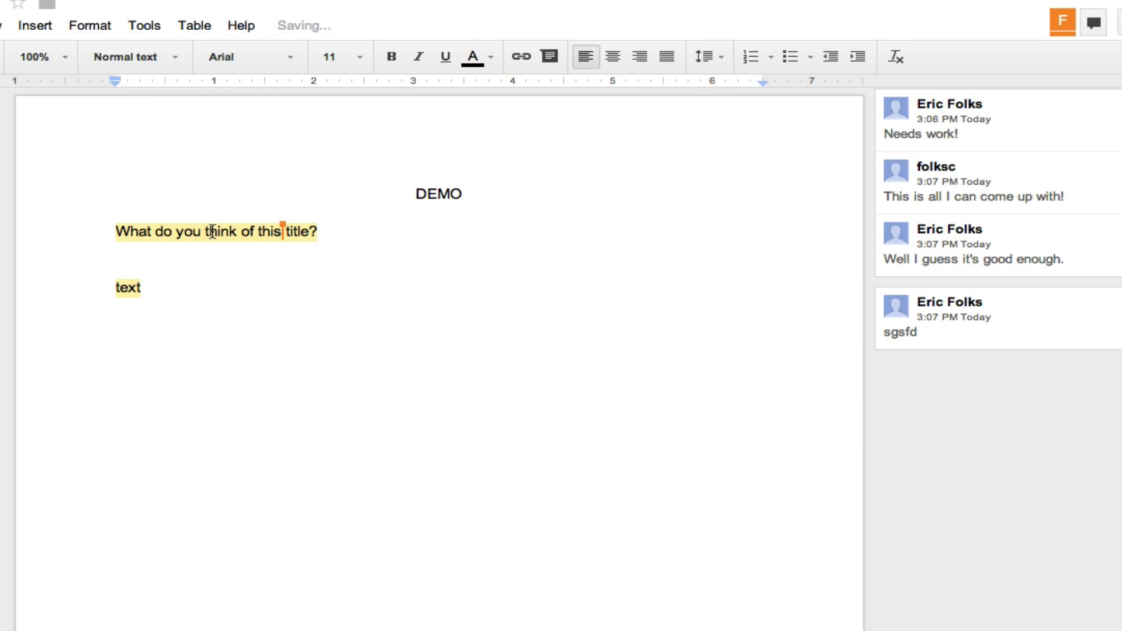
- Switch between the question's thread and the 'text' comment, ending on the title discussion
left_click(210, 231)
left_click(128, 287)
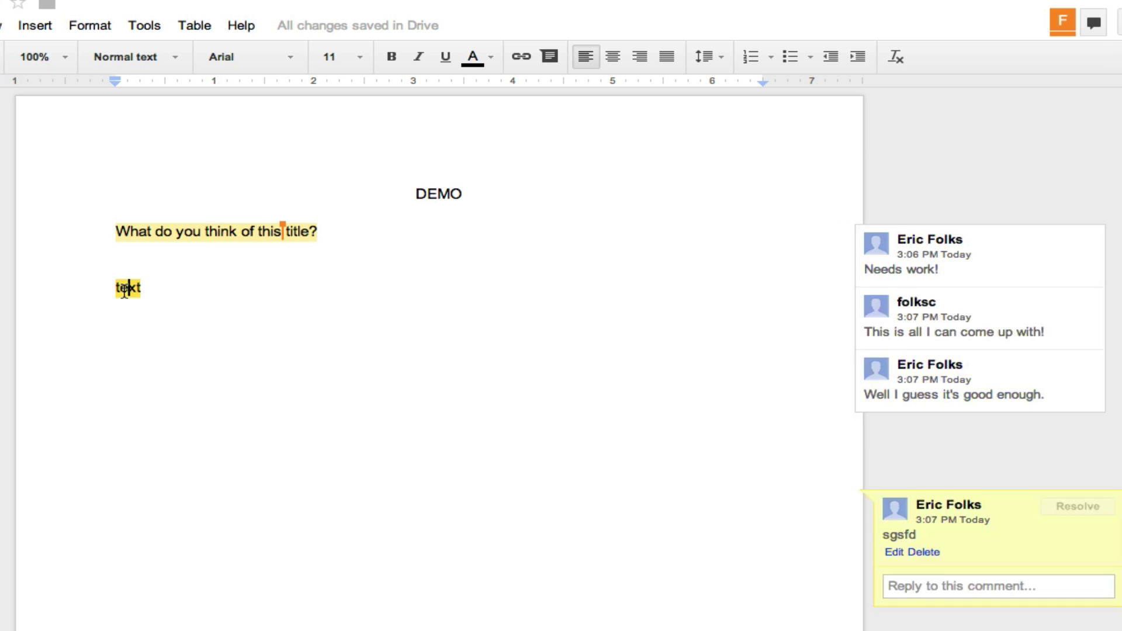
left_click(185, 234)
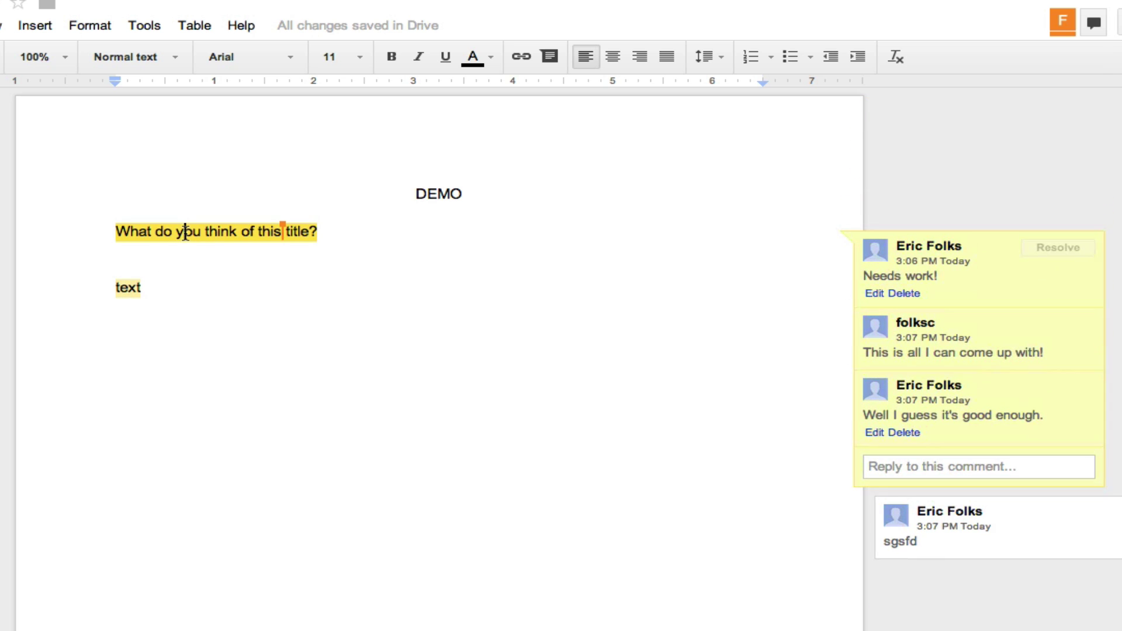
left_click(127, 290)
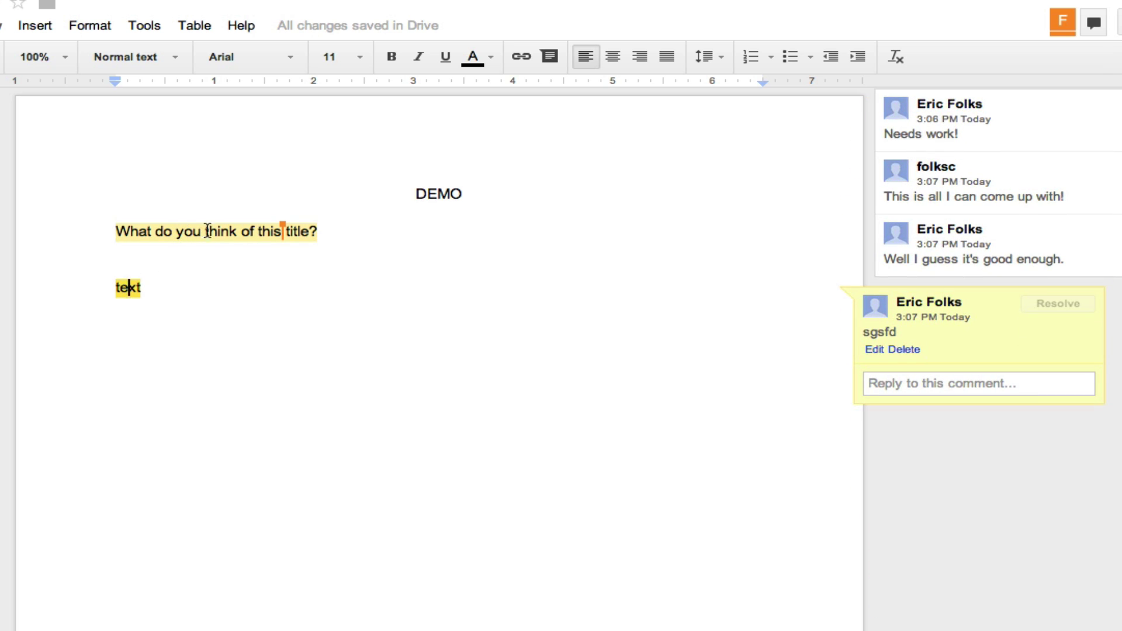
left_click(216, 229)
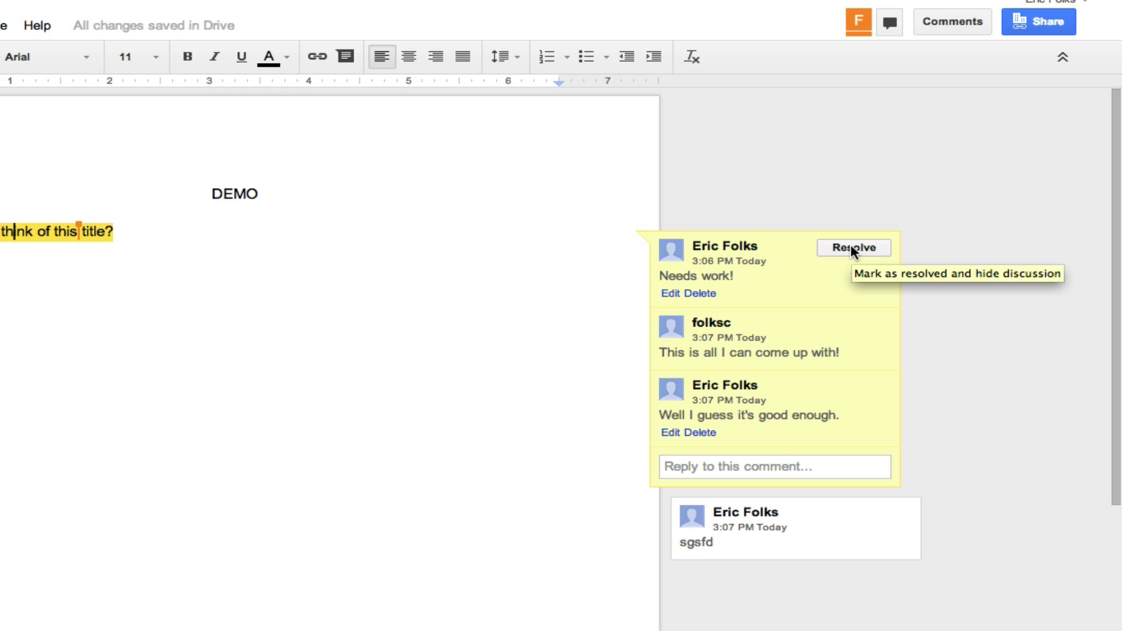
- Resolve the title question's discussion and check it in the comment history
left_click(852, 247)
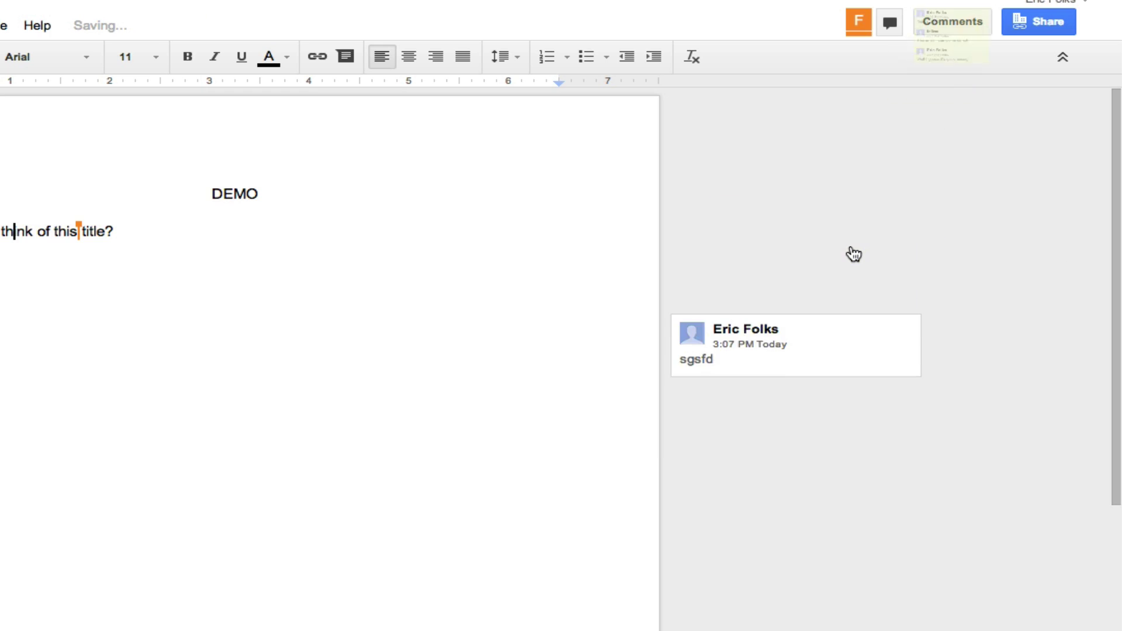
left_click(952, 21)
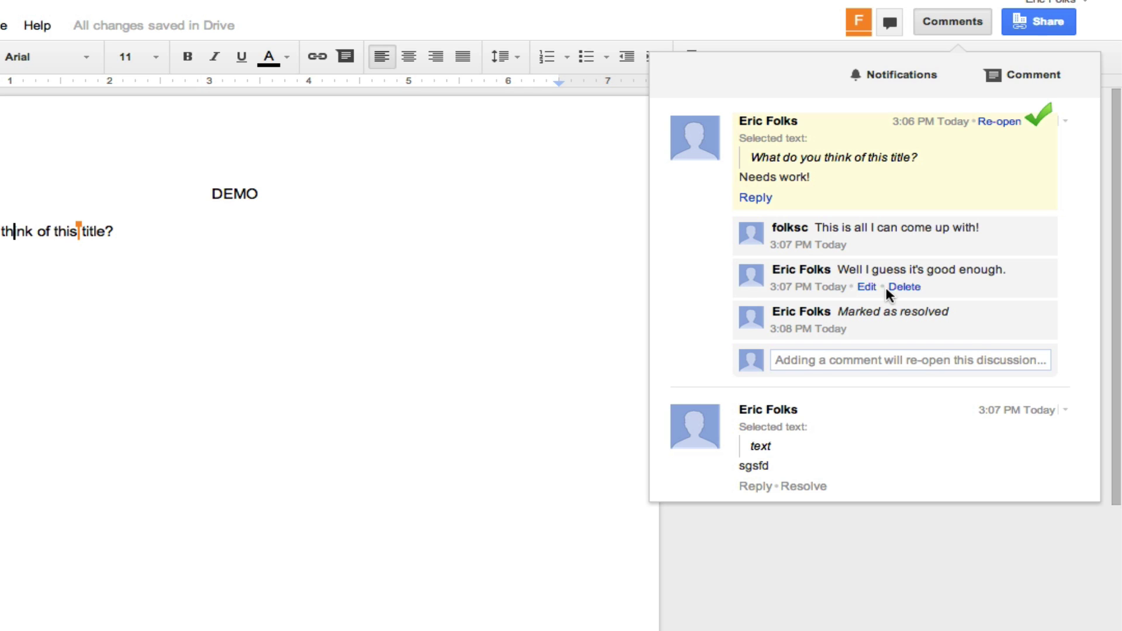
left_click(955, 13)
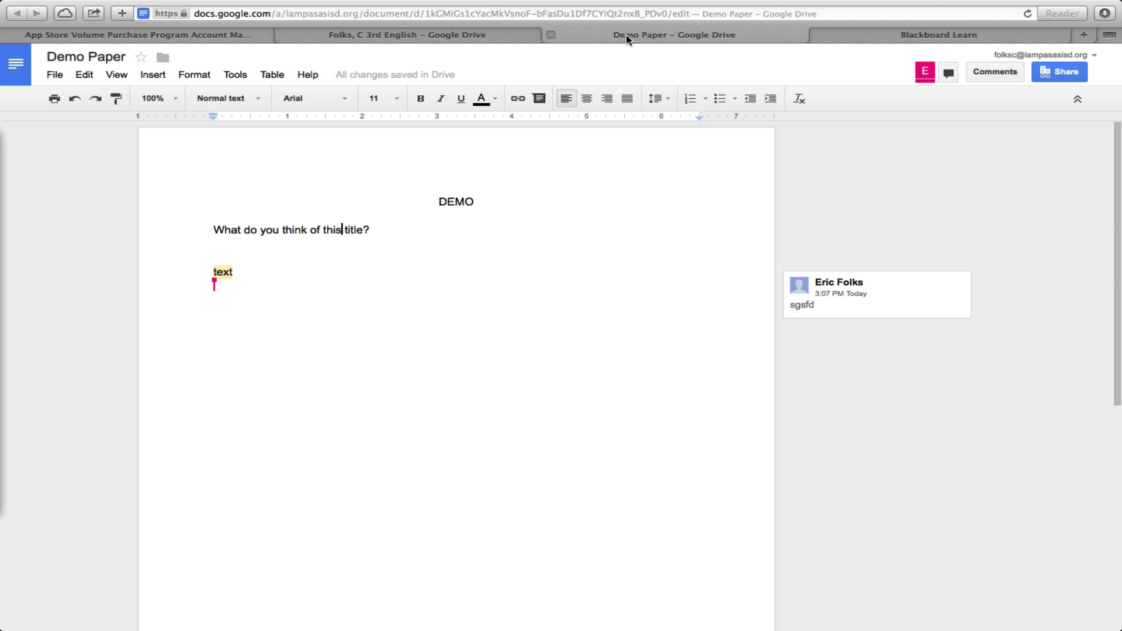
- Close Demo Paper, return to the shared 3rd English folder via My Drive, and show the upload options
left_click(549, 35)
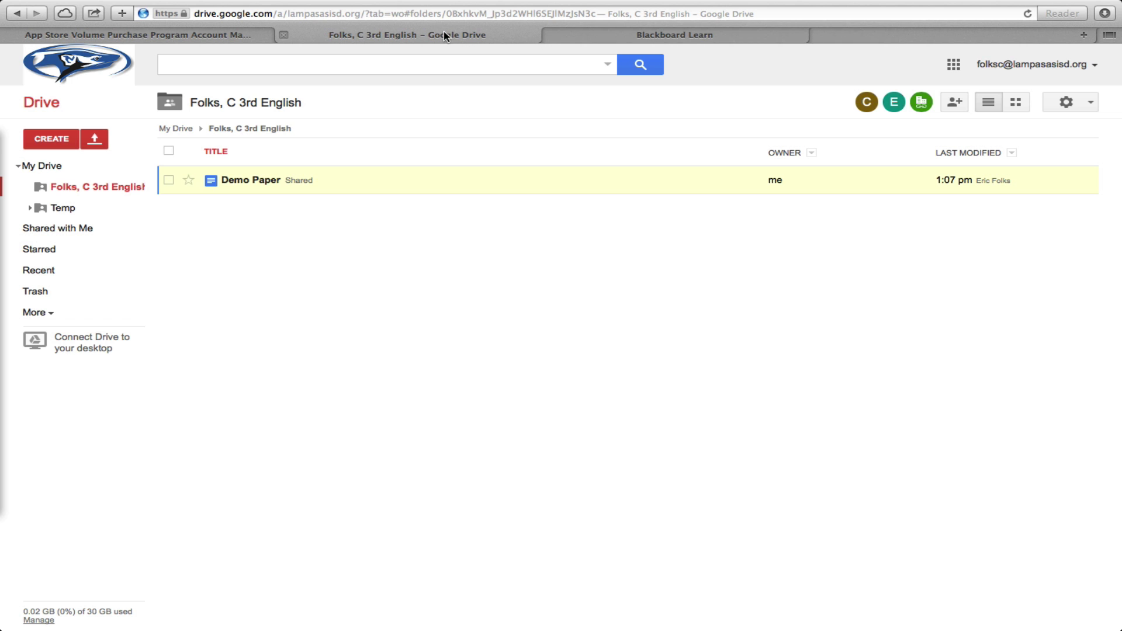
left_click(176, 128)
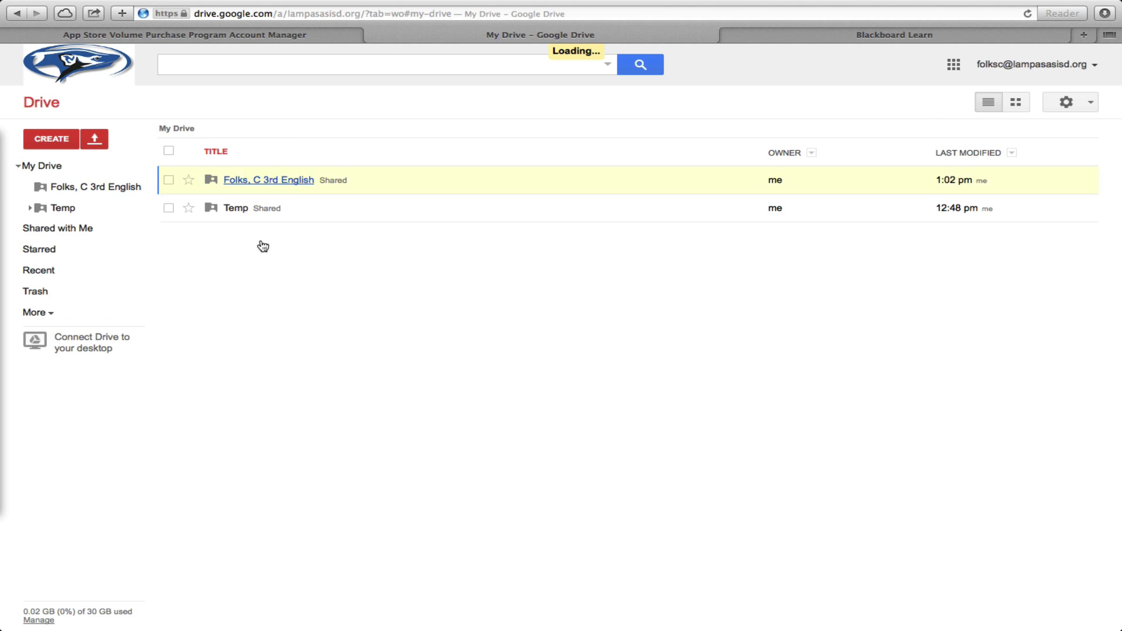
left_click(283, 183)
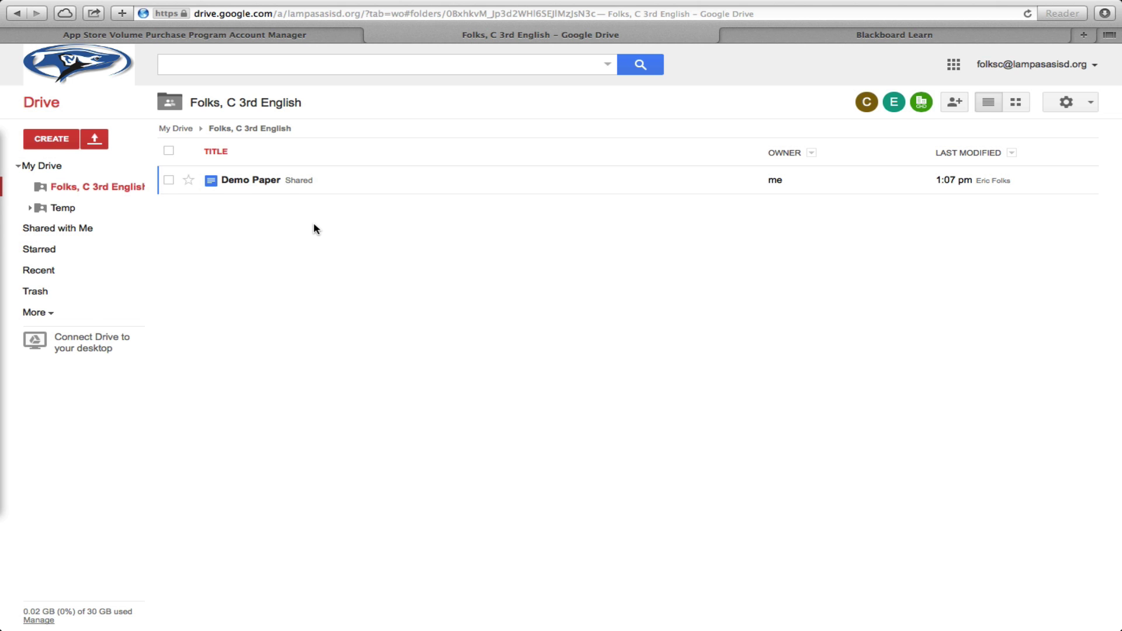
left_click(94, 139)
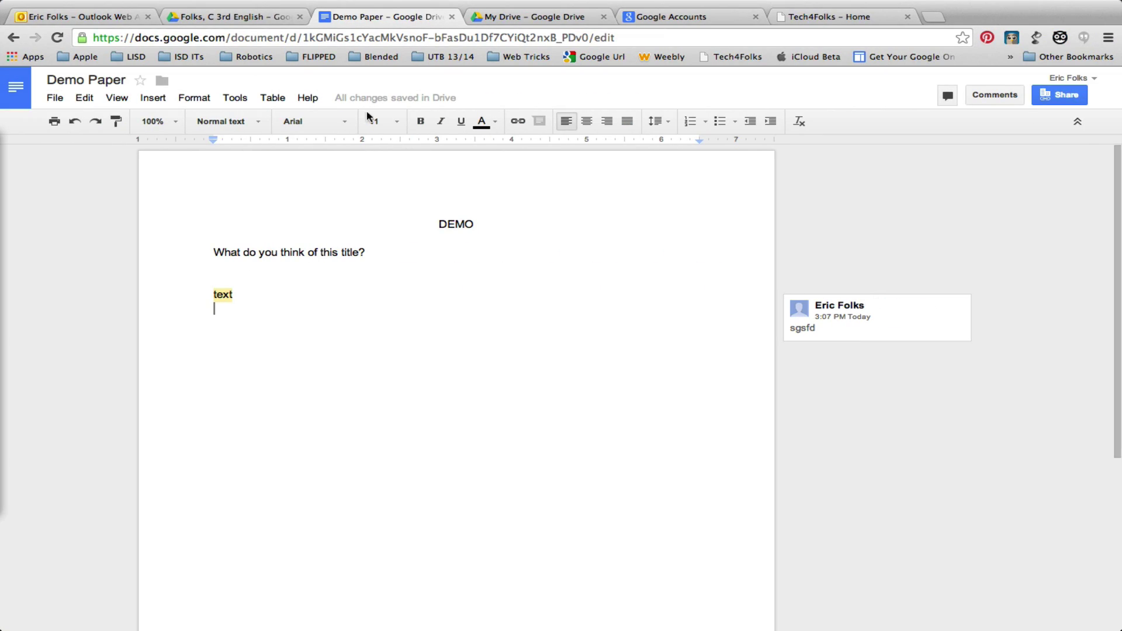
- Reload Drive and open 3rd Period > Folks, C 3rd English to find IMG_0051.PNG beside Demo Paper
left_click(243, 22)
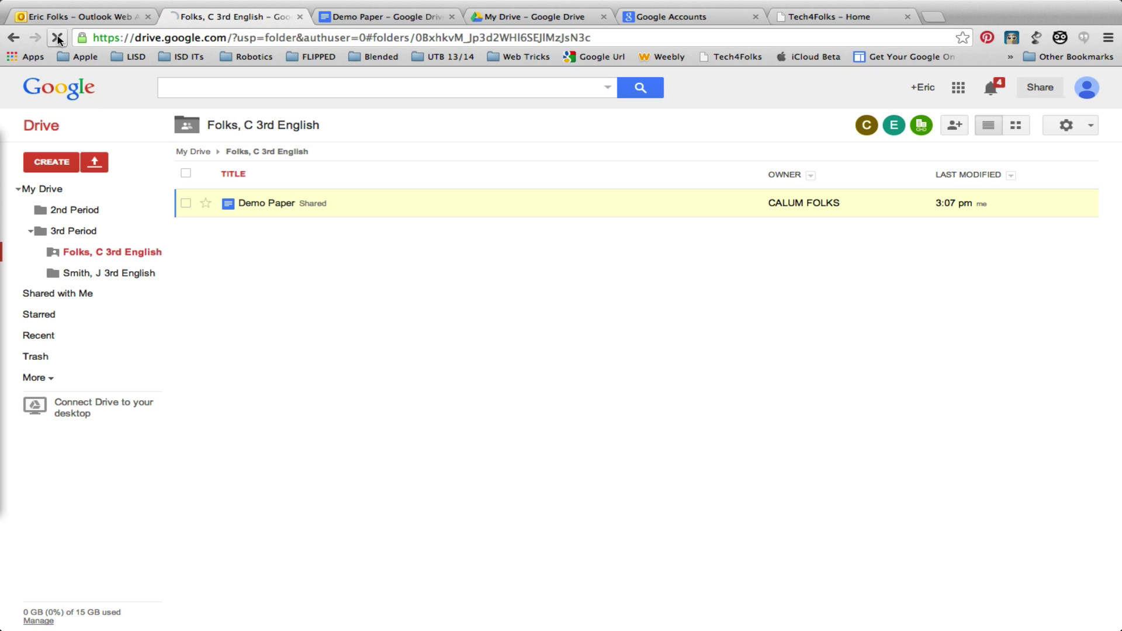
left_click(56, 37)
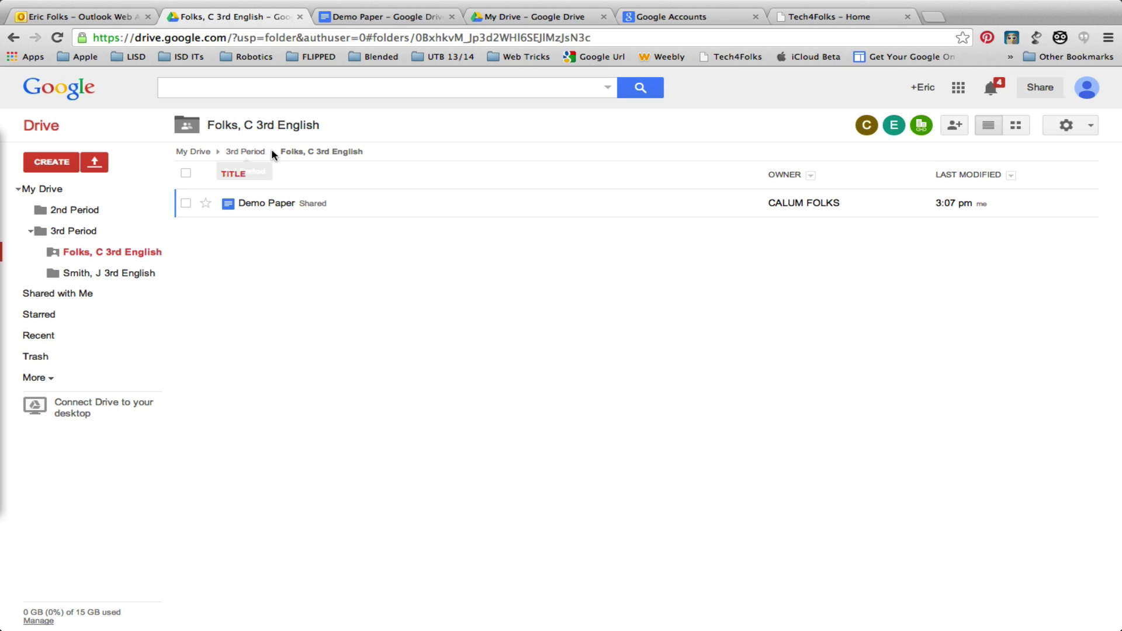
left_click(245, 151)
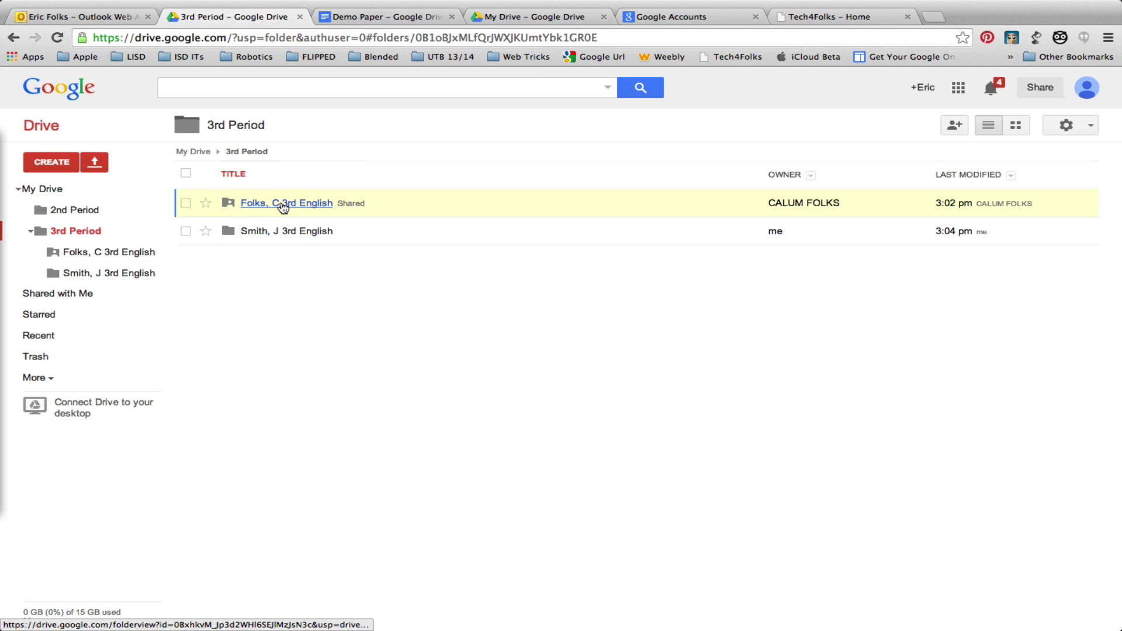
left_click(280, 206)
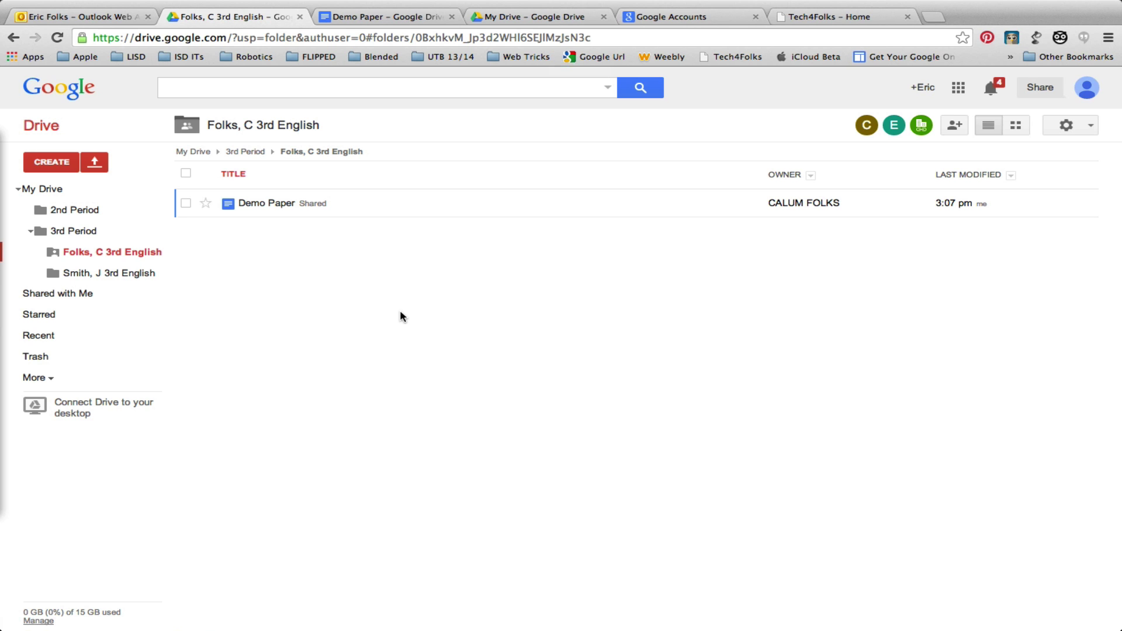
key("ctrl+Left")
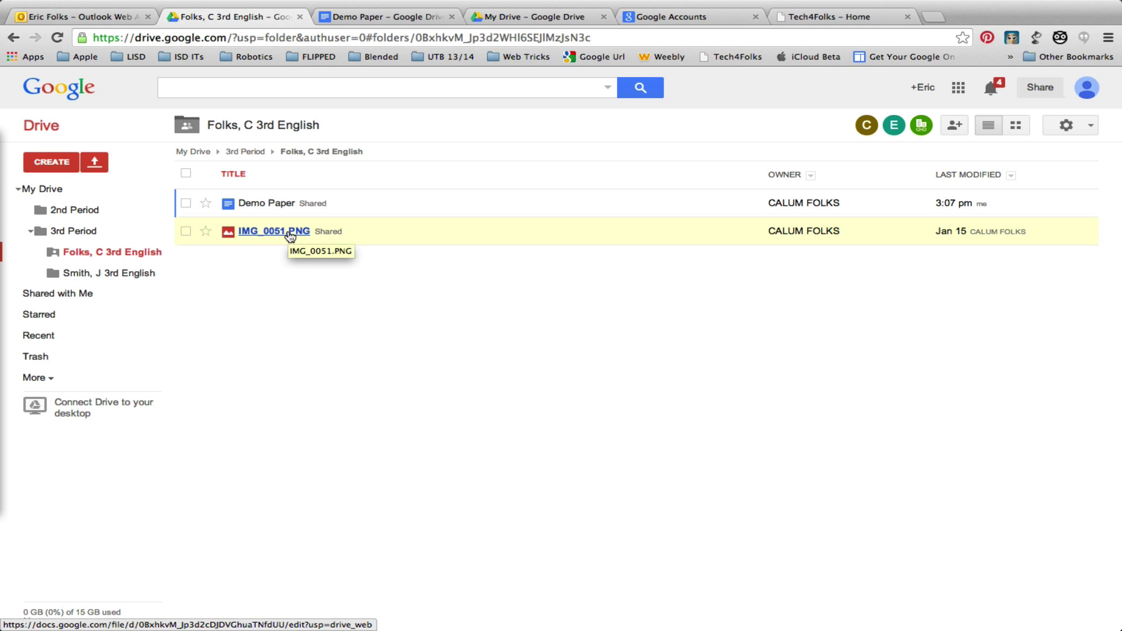
- Preview the IMG_0051.PNG textbook screenshot, then return to the top level of My Drive
left_click(289, 233)
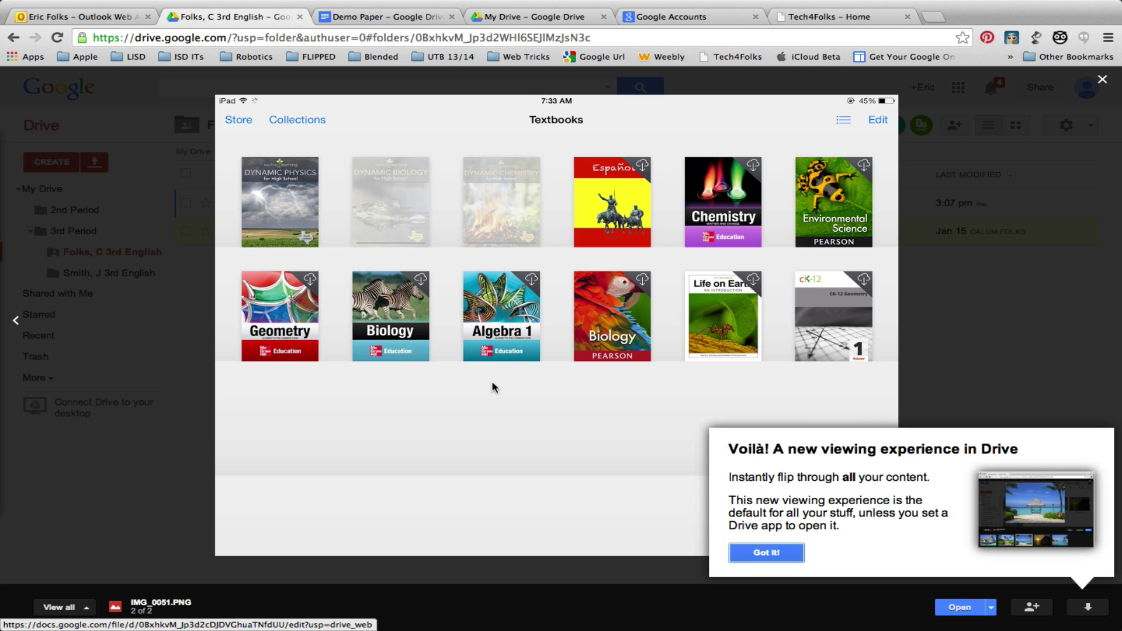
left_click(771, 553)
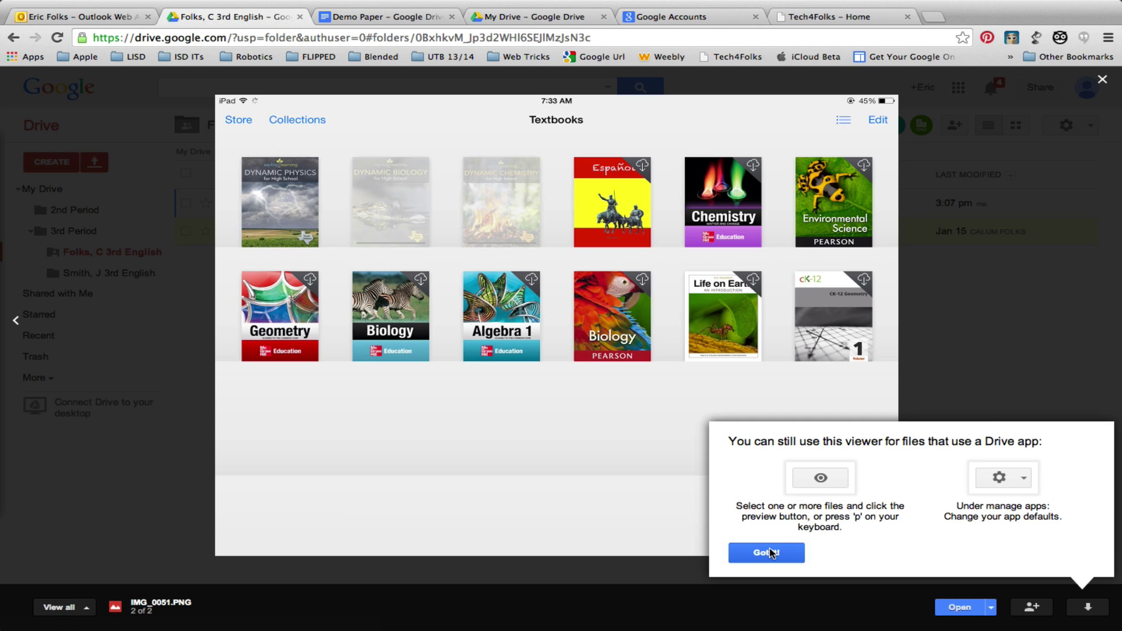
left_click(771, 553)
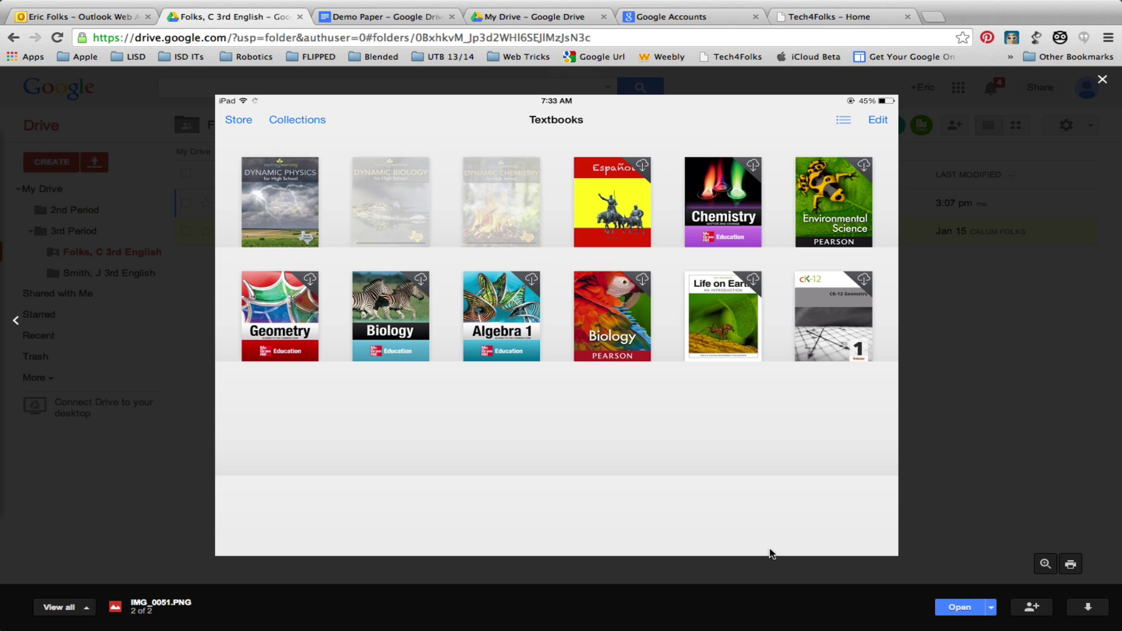
left_click(1103, 81)
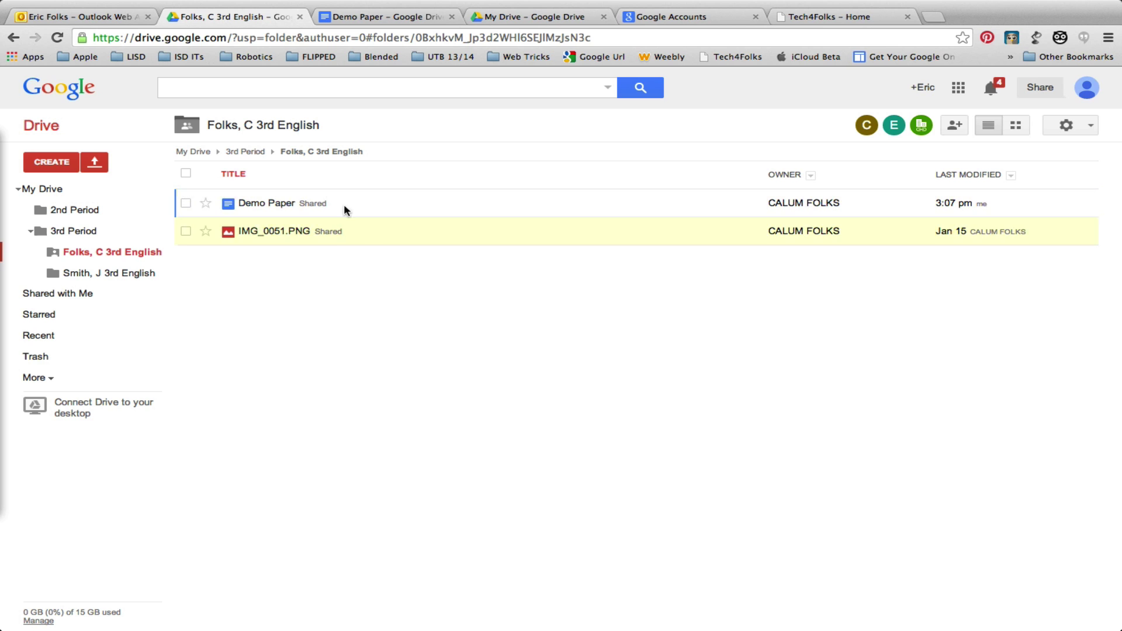
left_click(197, 152)
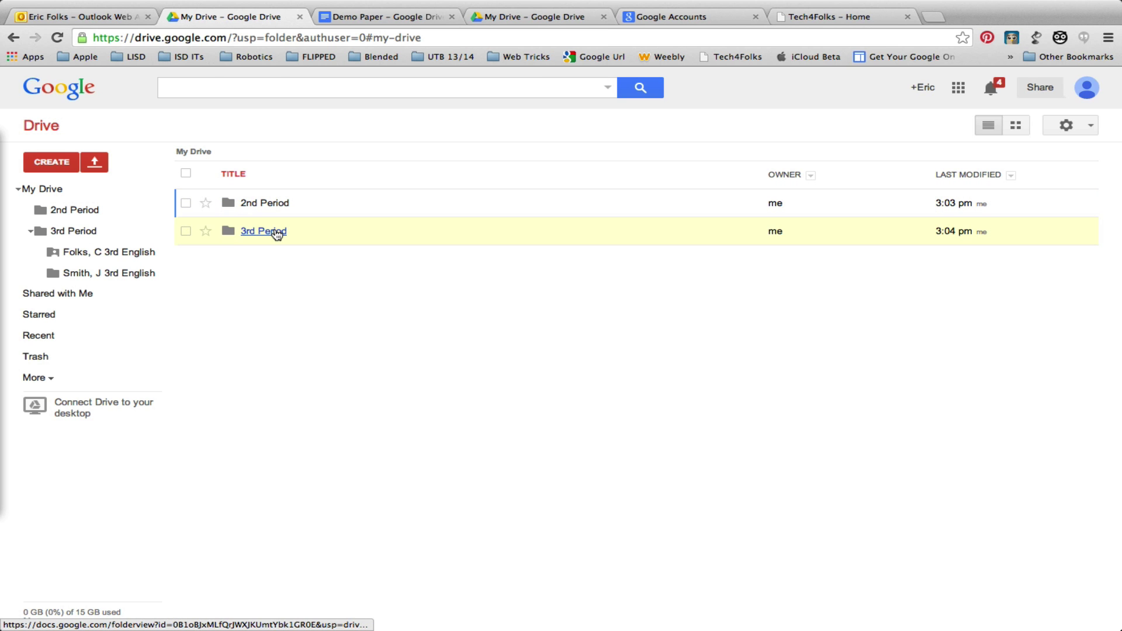
- Create a new folder named _Folks' Handouts at the top of My Drive
left_click(38, 162)
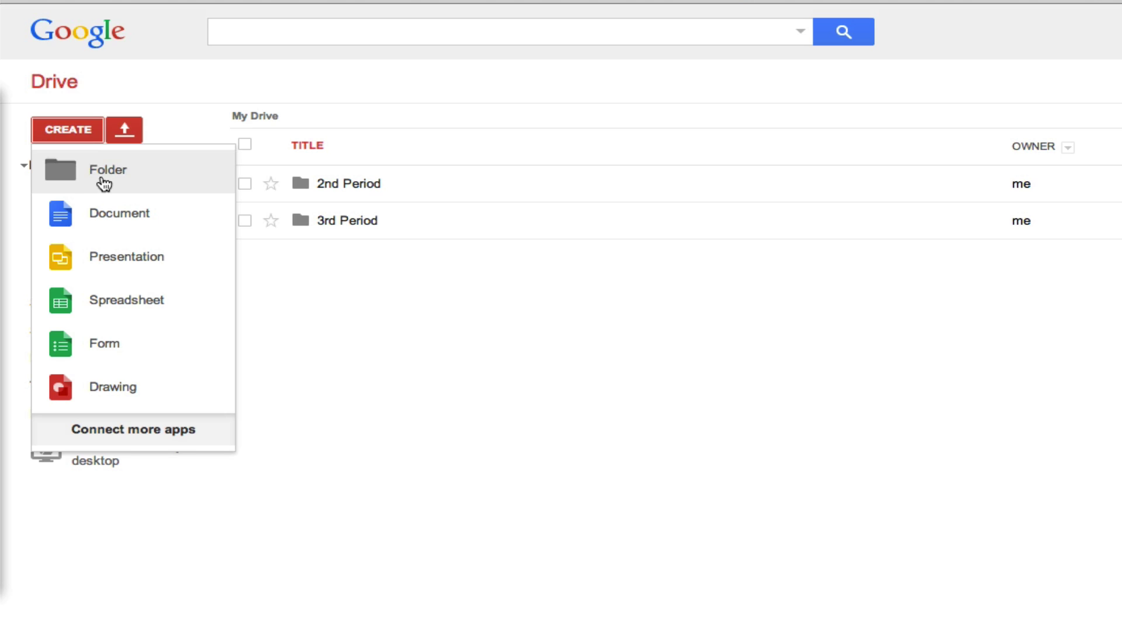
left_click(101, 188)
type("_")
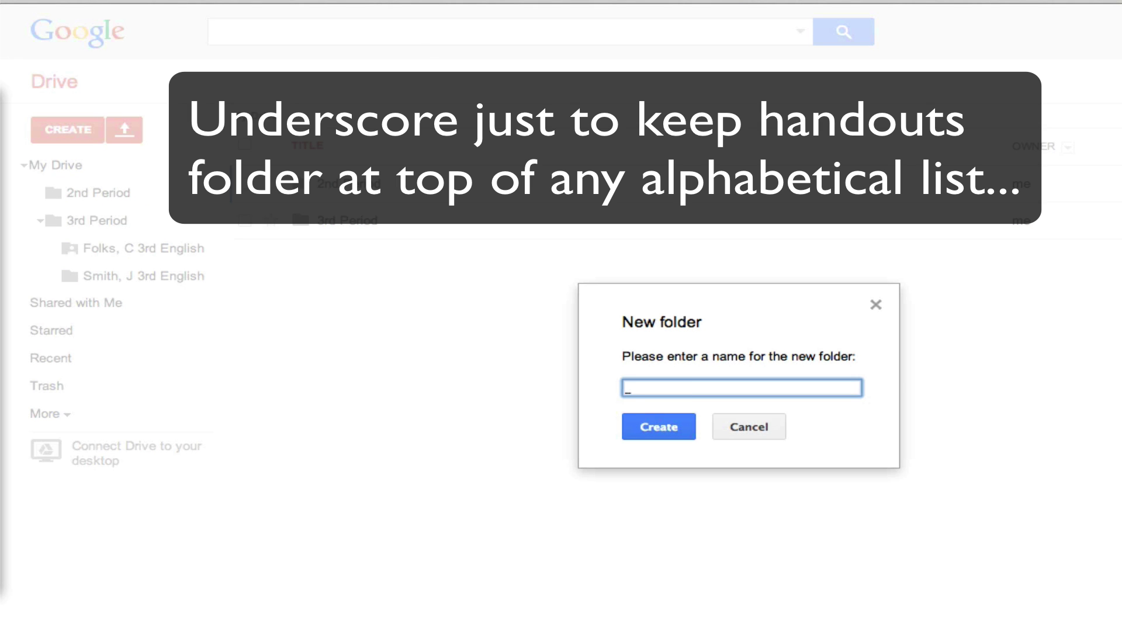
type("Folks' Handouts")
left_click(648, 427)
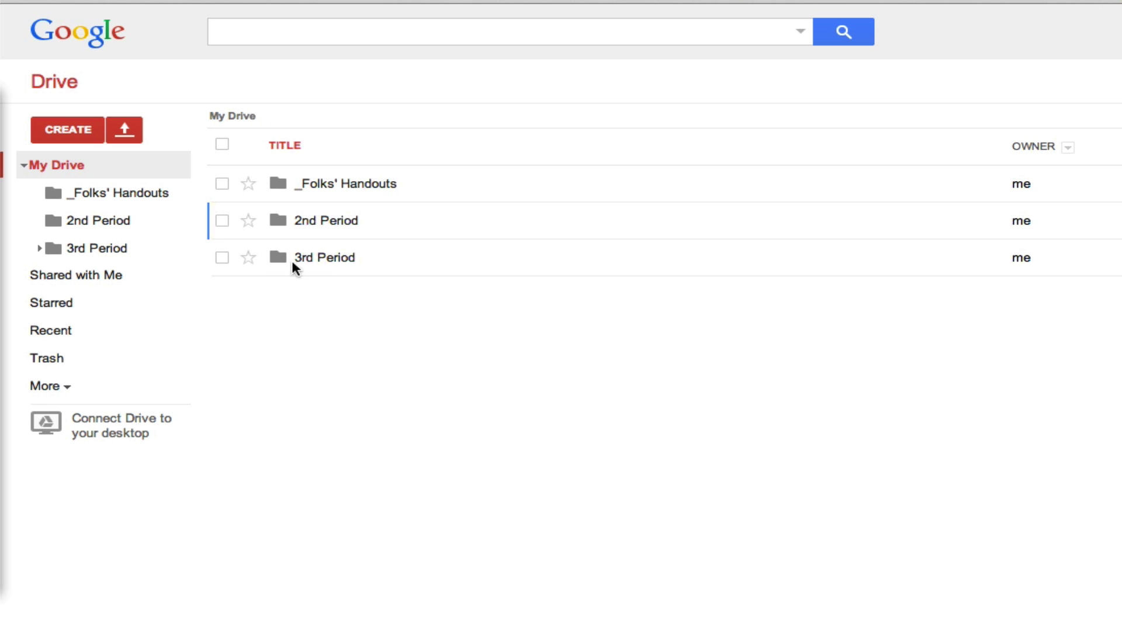
- In _Folks' Handouts, create a Google Doc reading 'Here are instructions for research paper....'
left_click(341, 185)
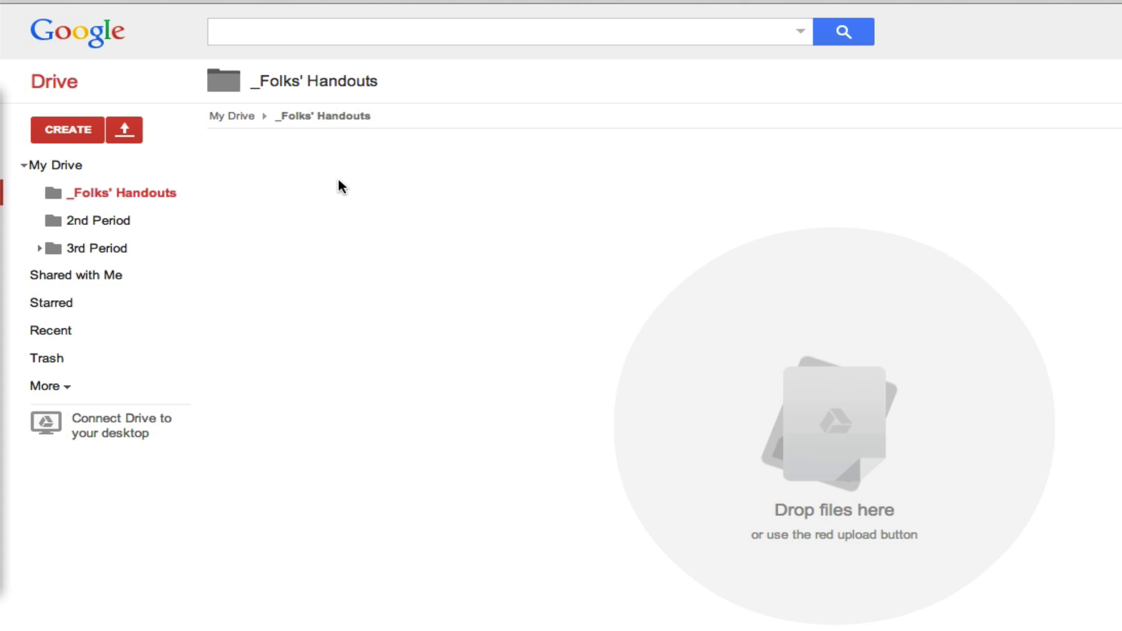
left_click(87, 131)
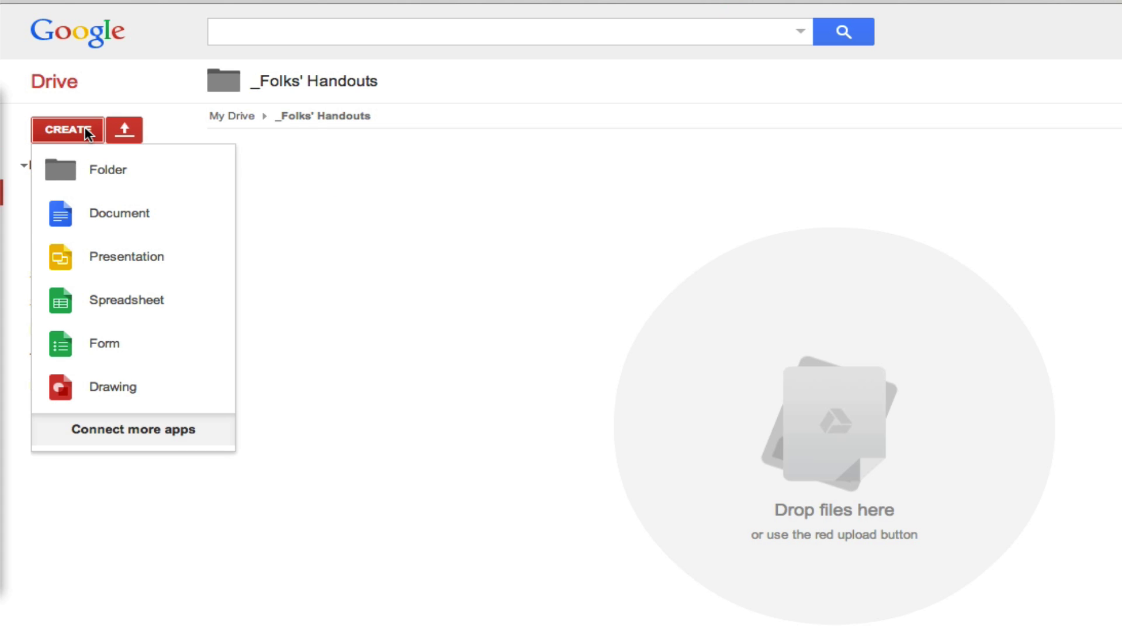
left_click(133, 216)
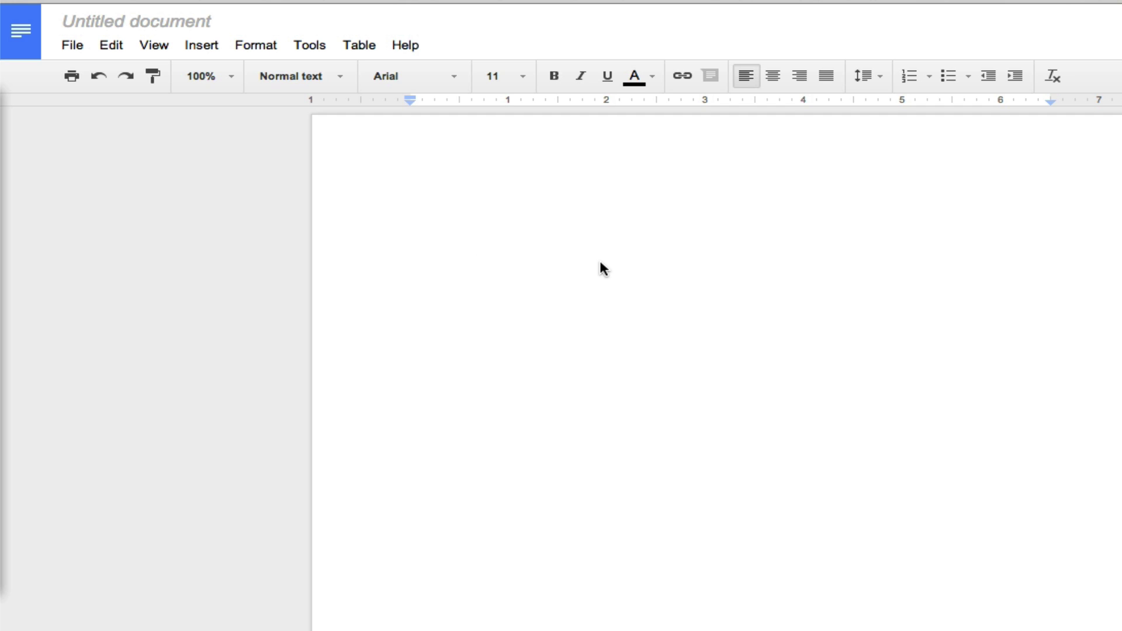
type("T")
key("BackSpace")
type("Here")
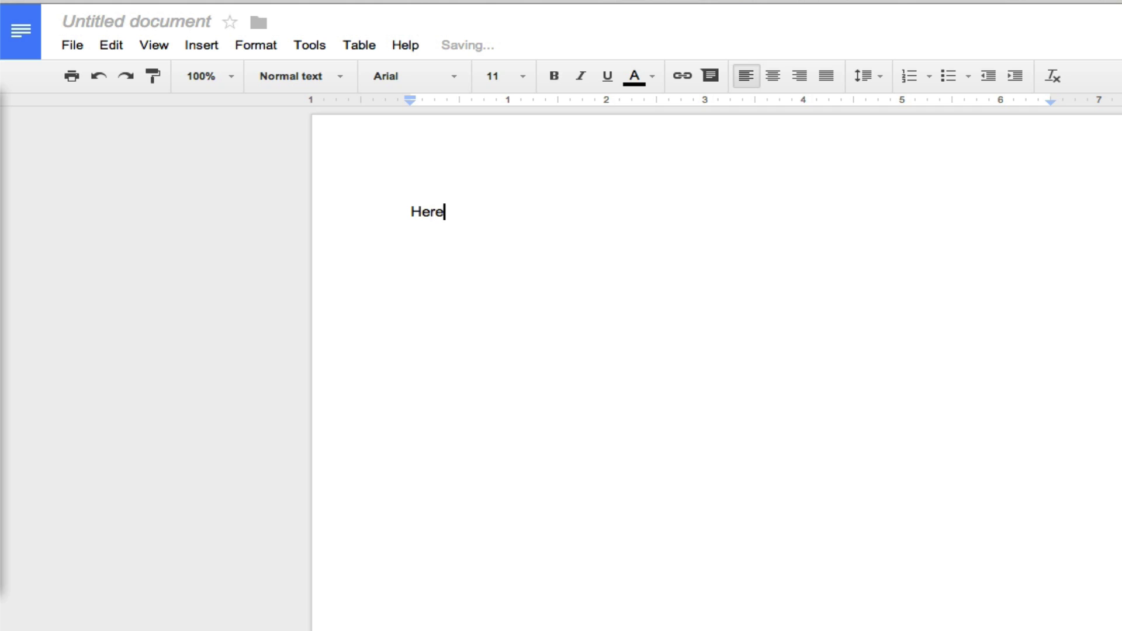
type(" are instructions")
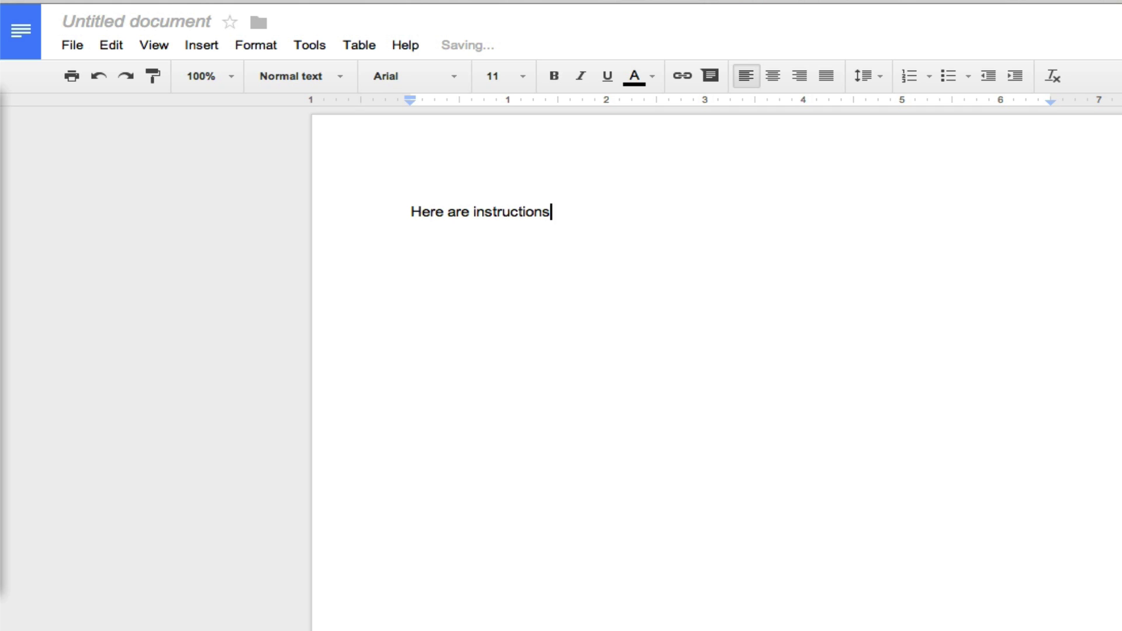
type(" for researc")
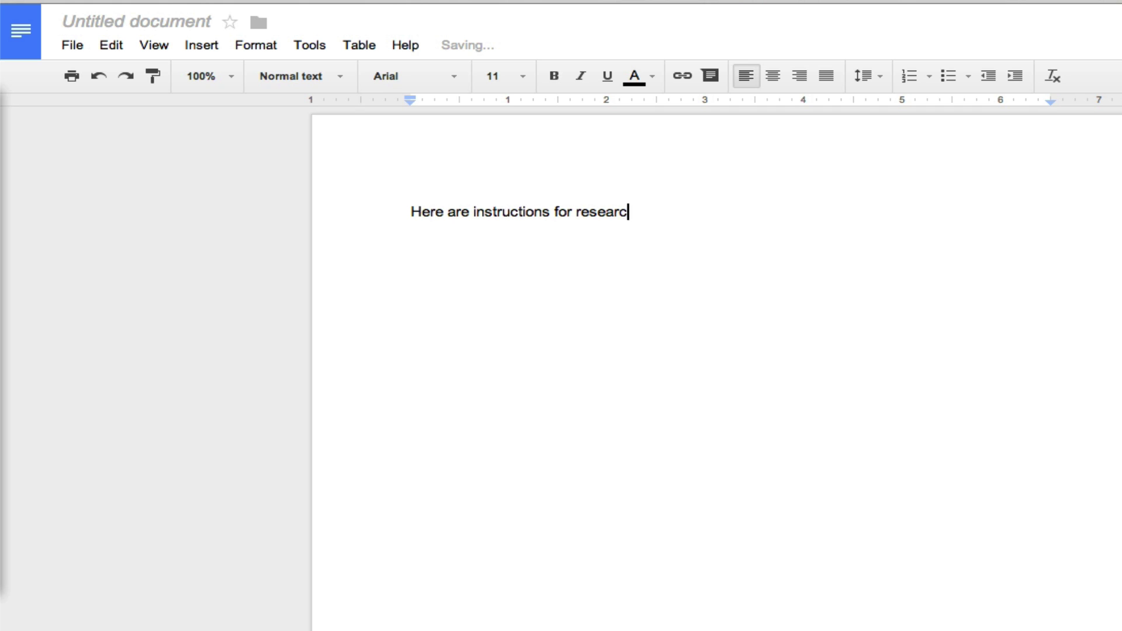
type("h paper....")
- Rename the document to 'Research Paper Instructions'
left_click(170, 25)
type("Re")
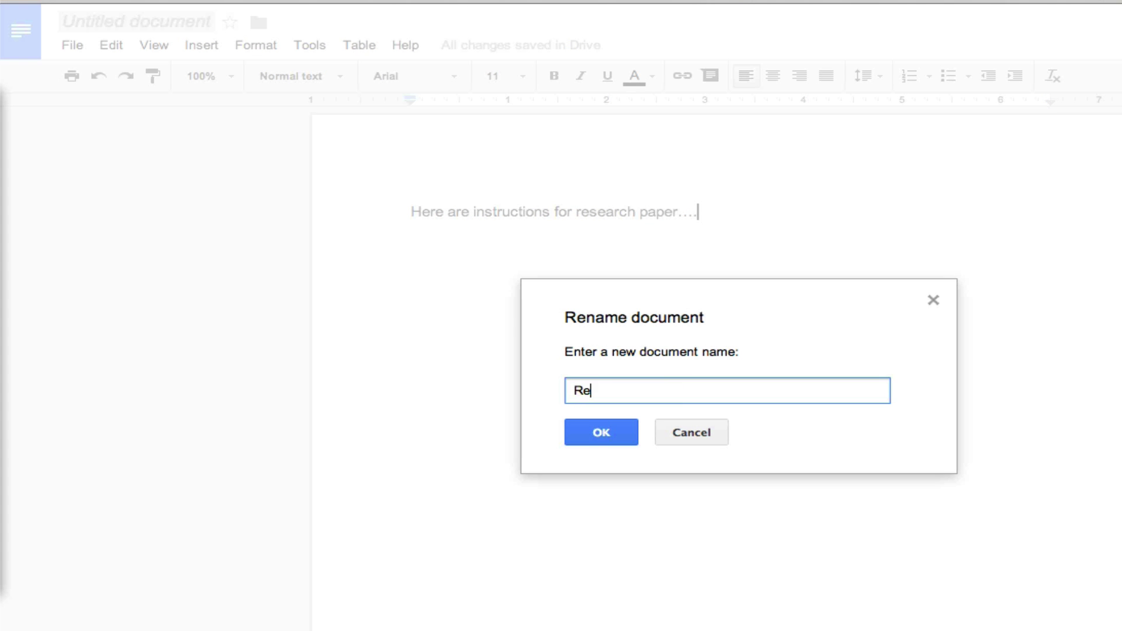
type("search Paper Instructio")
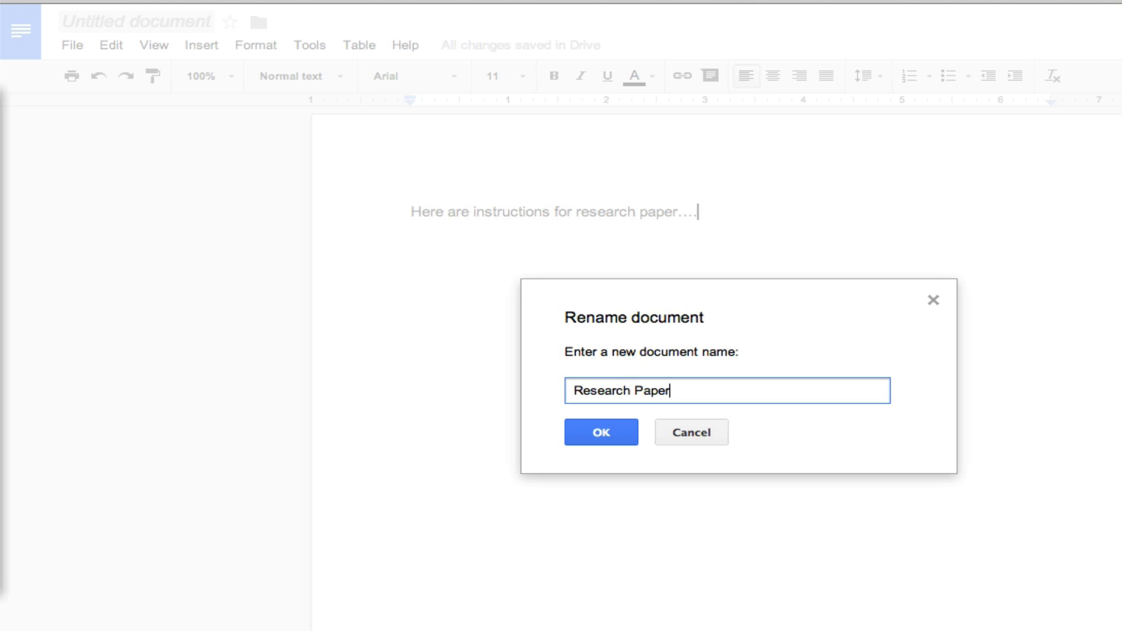
type("ns")
left_click(601, 432)
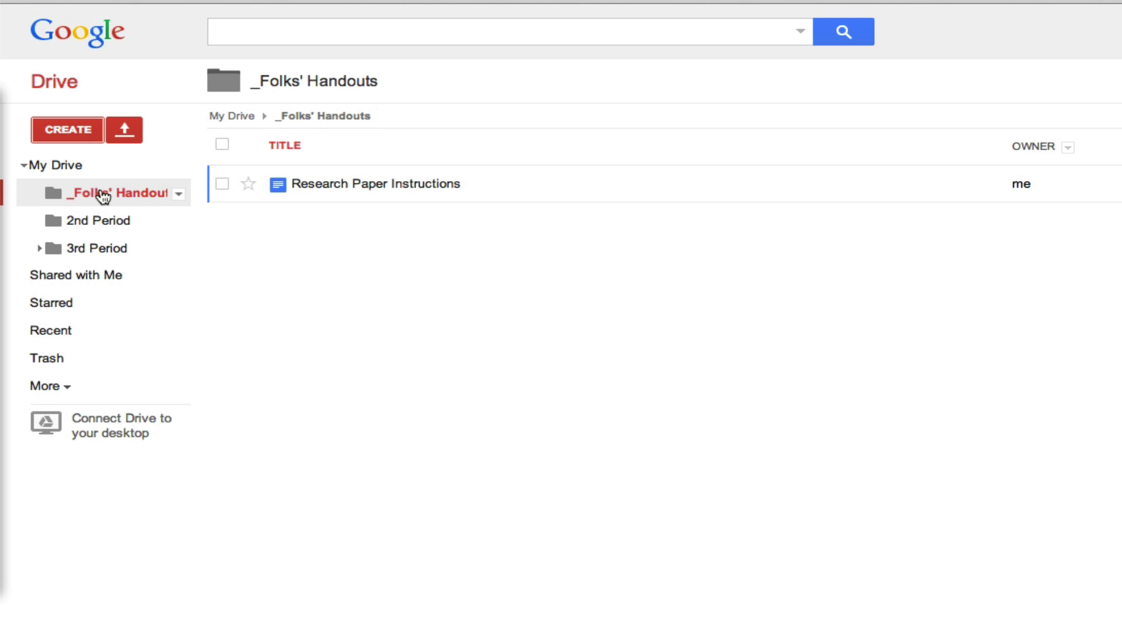
- Share the _Folks' Handouts folder so anyone with the link can view it
left_click(66, 166)
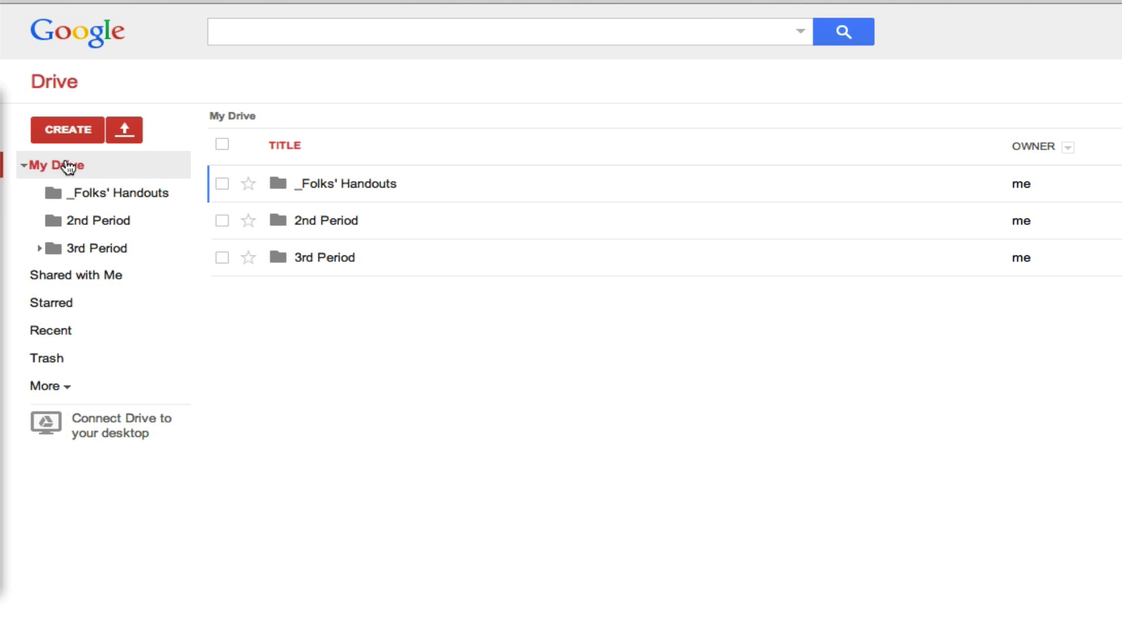
left_click(480, 180)
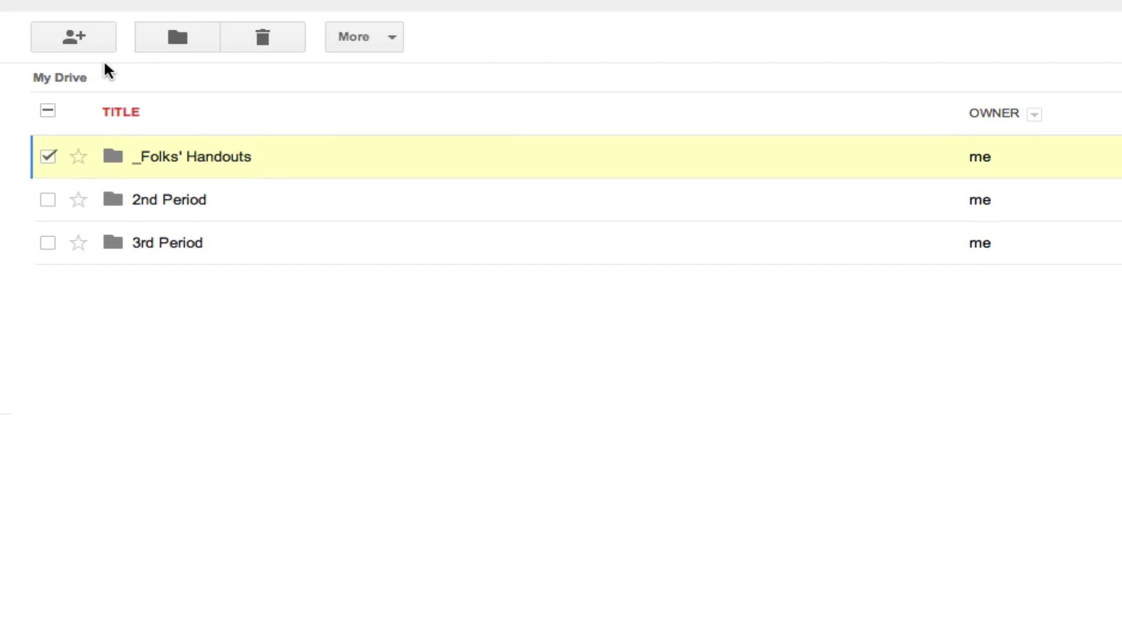
left_click(82, 46)
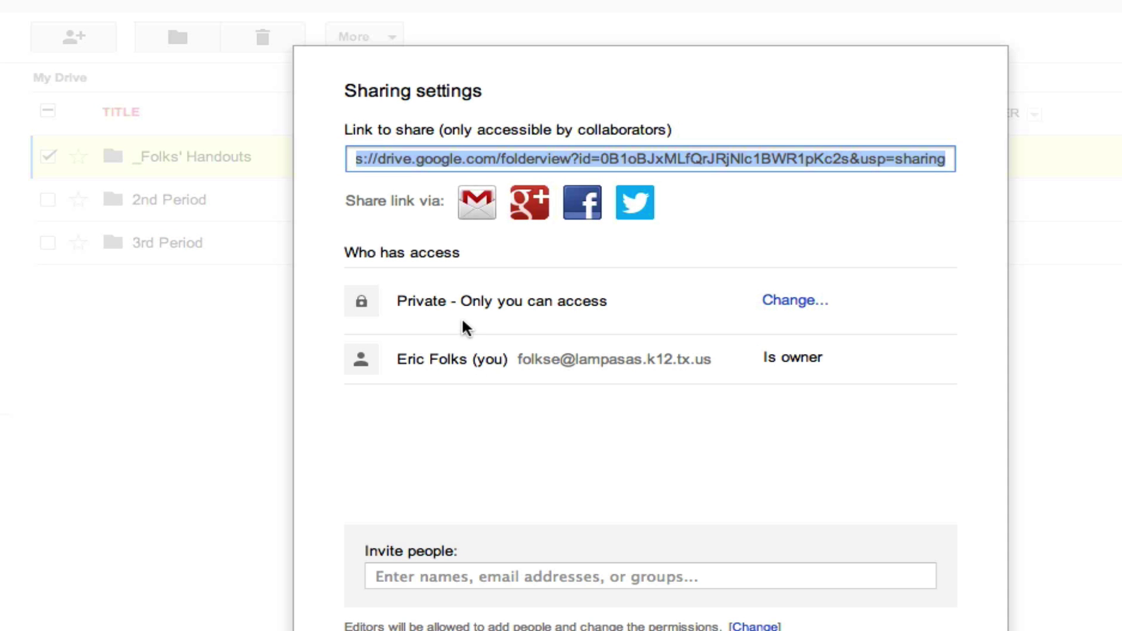
left_click(796, 304)
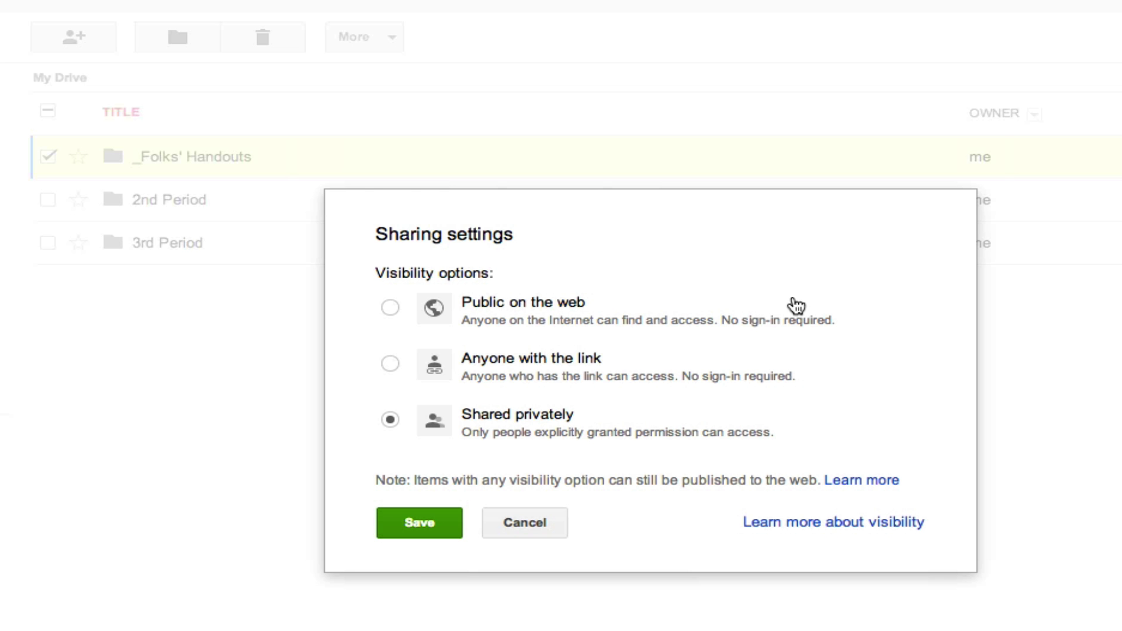
left_click(563, 356)
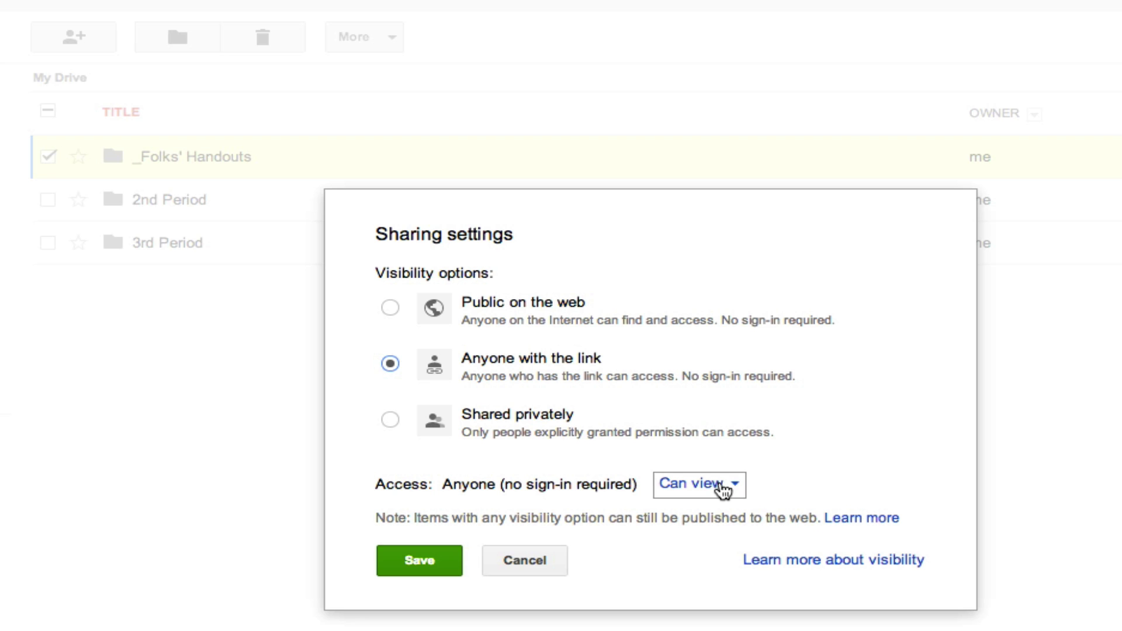
left_click(430, 562)
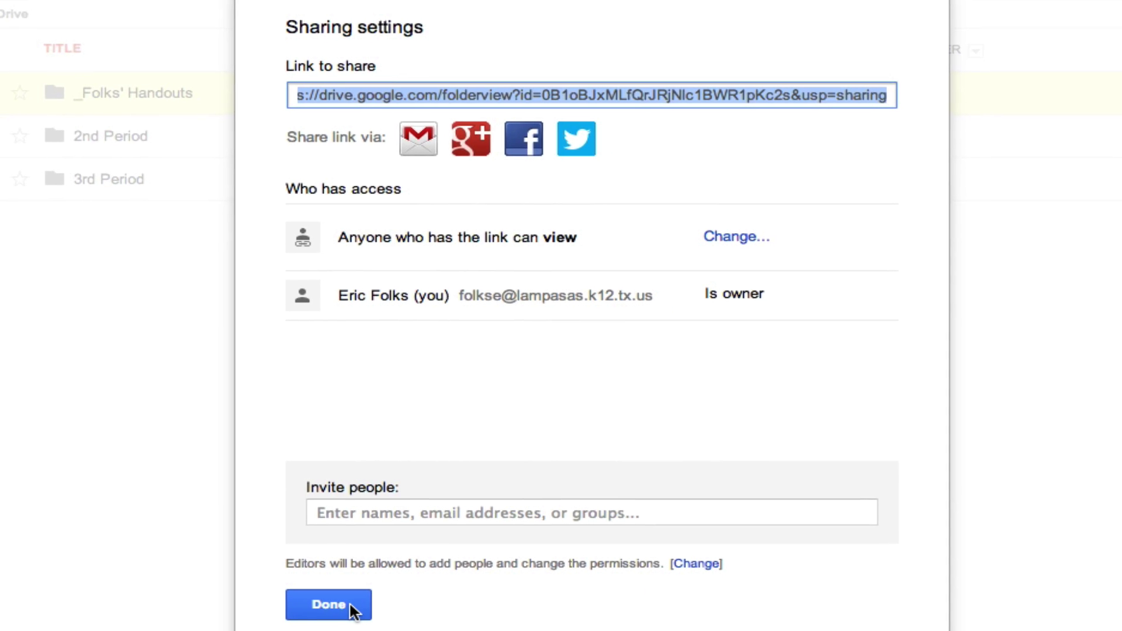
left_click(325, 600)
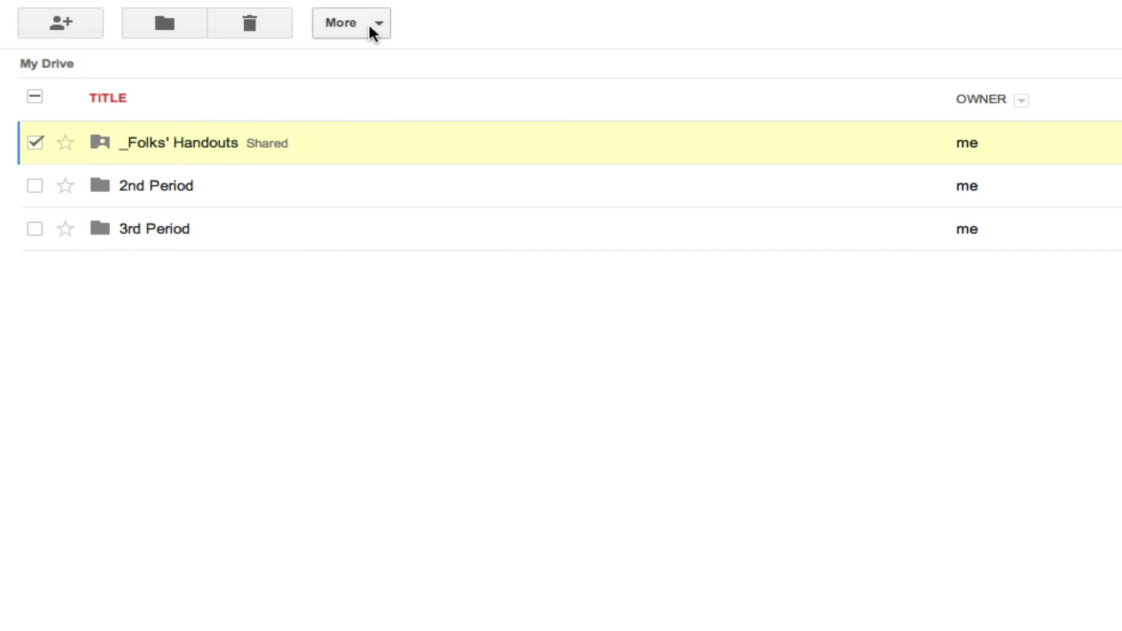
- Add _Folks' Handouts to both student folders under 3rd Period, then open it
left_click(369, 25)
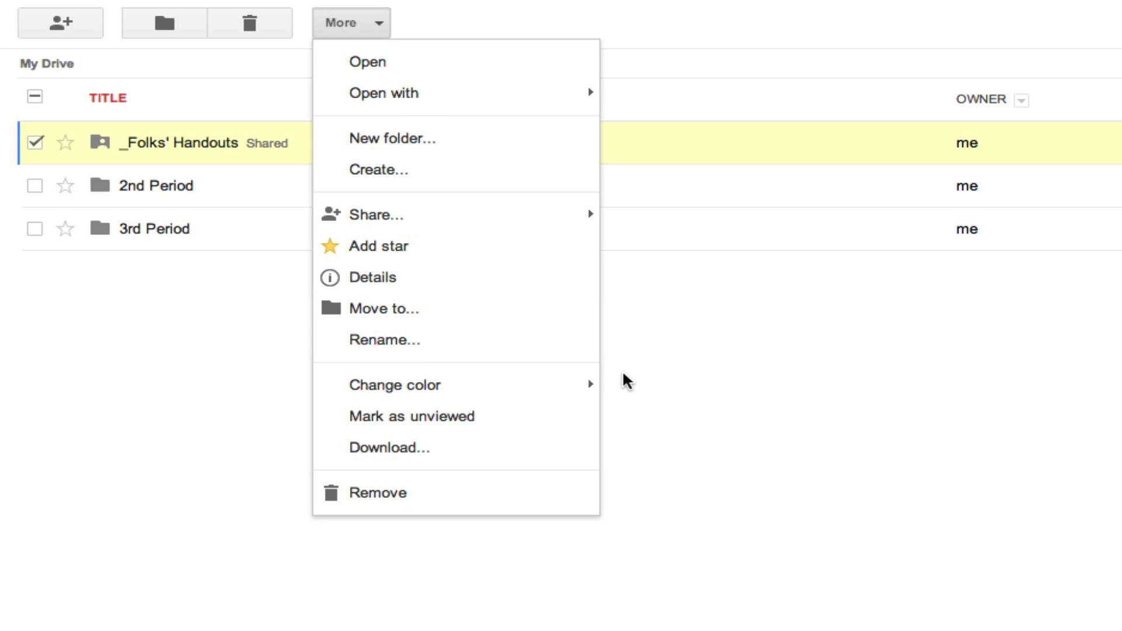
left_click(395, 316)
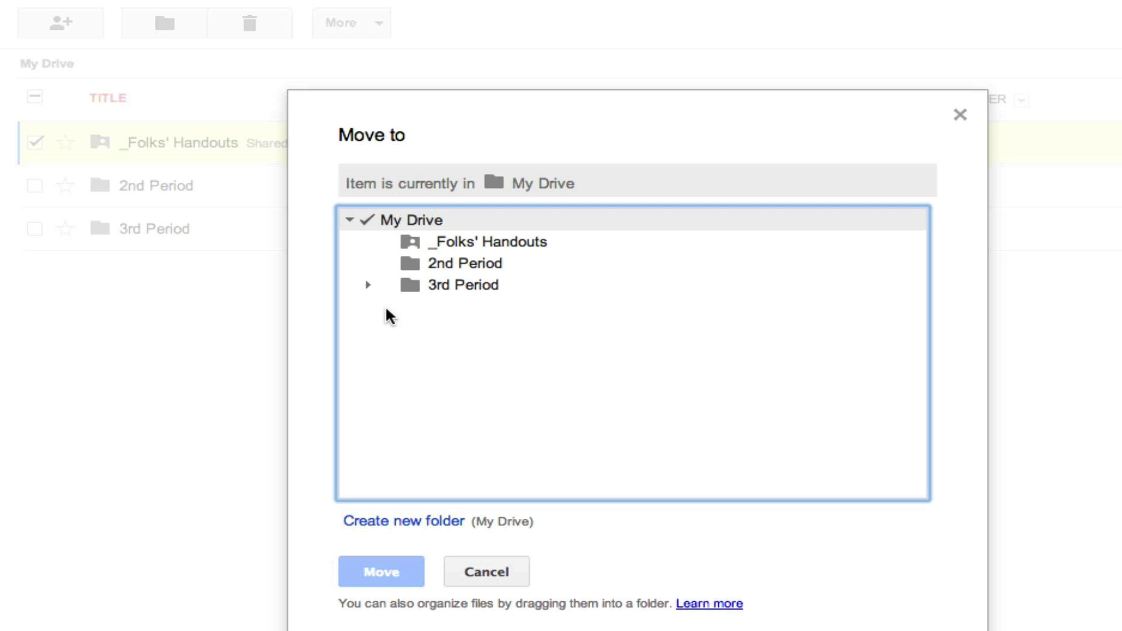
left_click(367, 284)
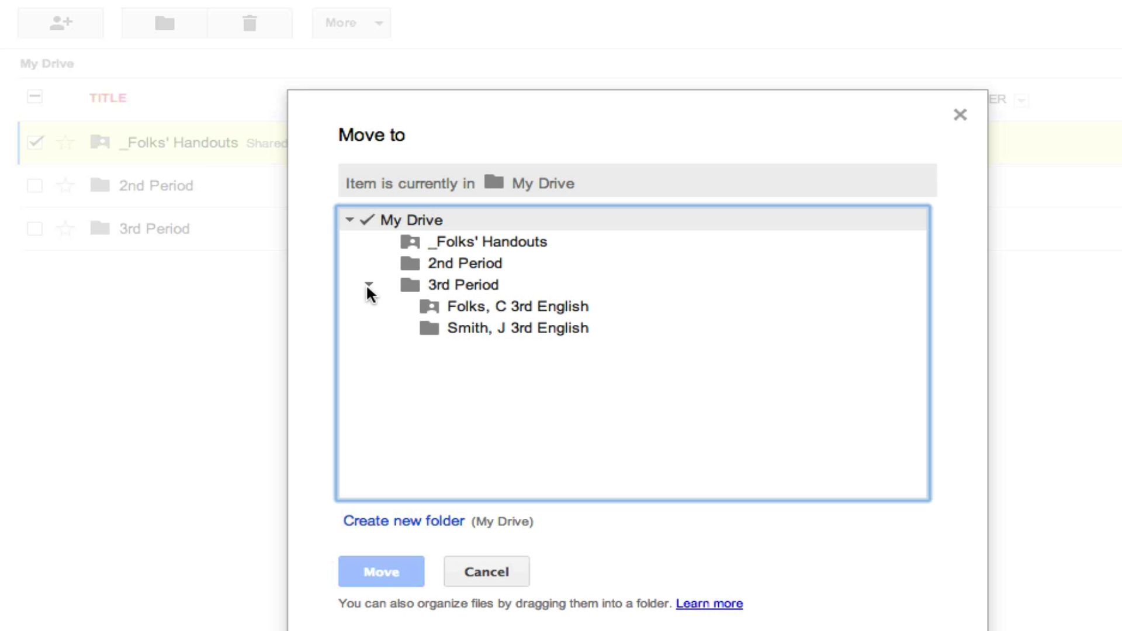
left_click(501, 303)
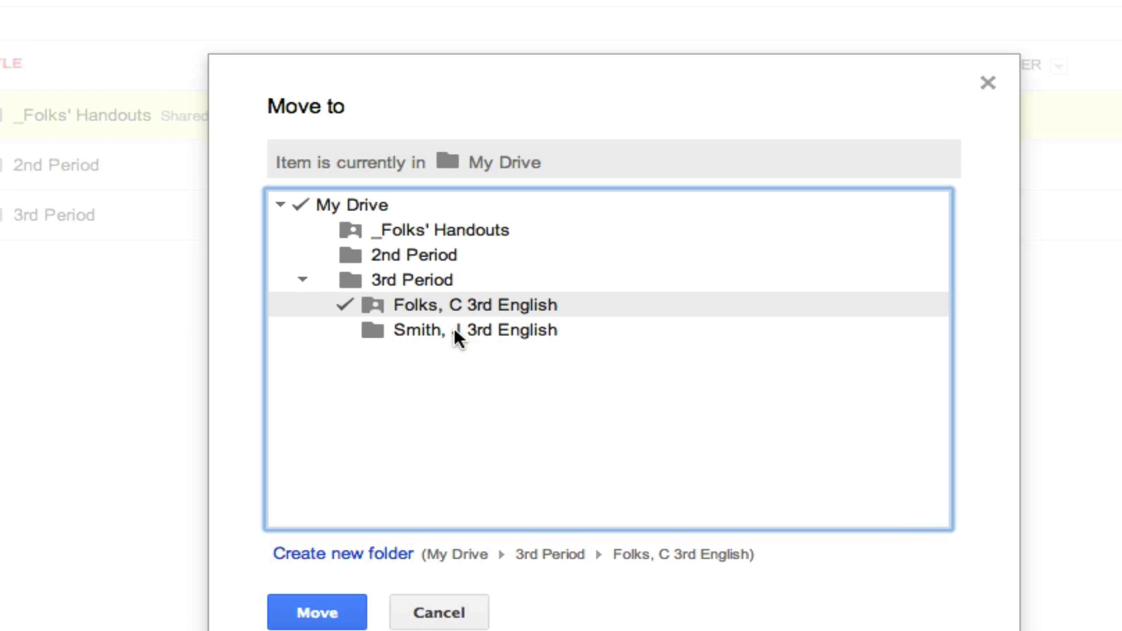
left_click(454, 332)
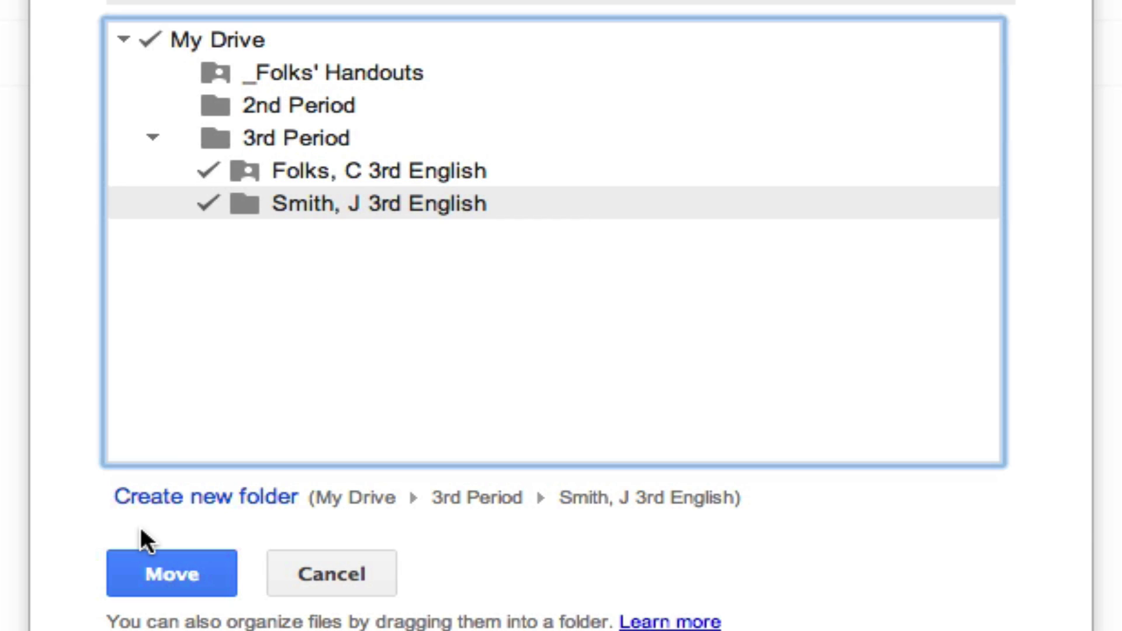
left_click(173, 567)
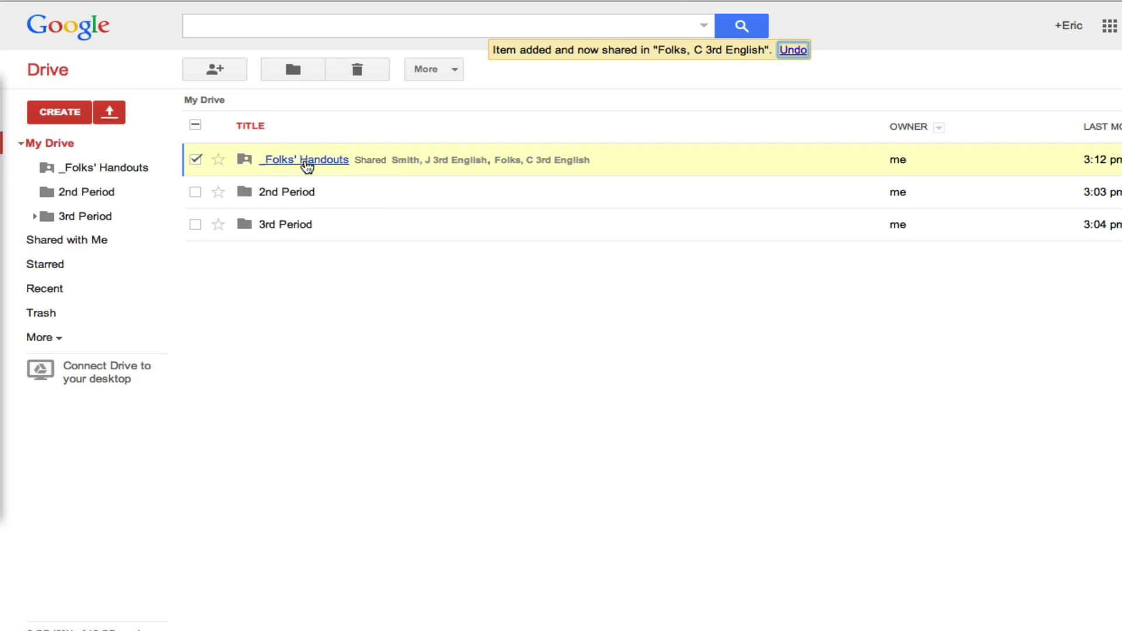
left_click(305, 164)
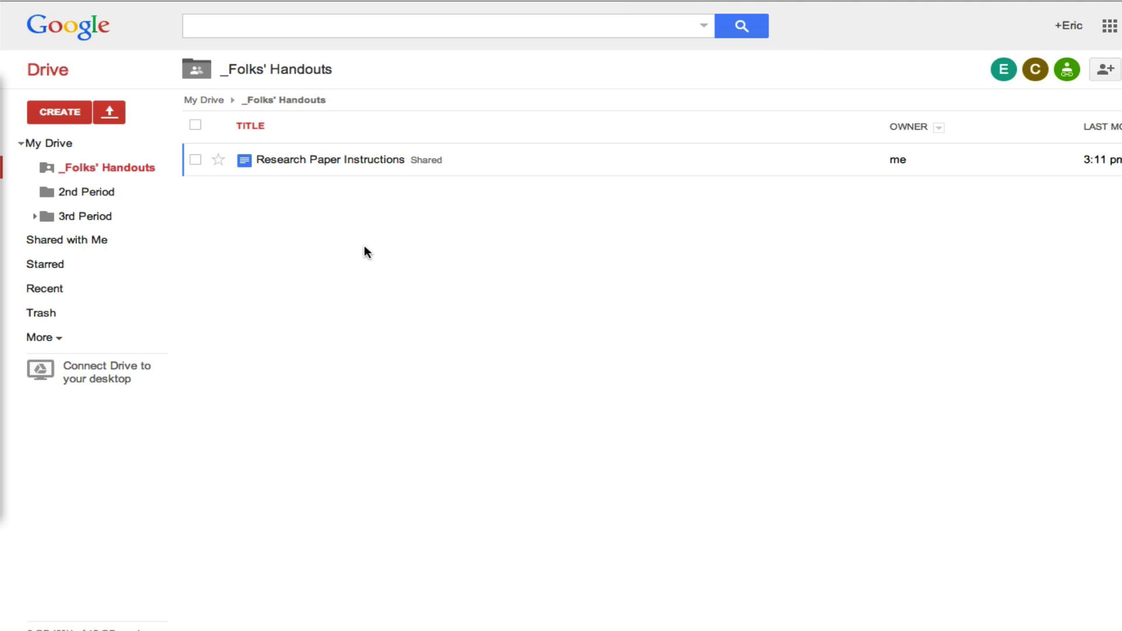
- Upload Dynamic iBooks Download Instructions.pdf into _Folks' Handouts, applying the folder's sharing
left_click(109, 113)
left_click(138, 141)
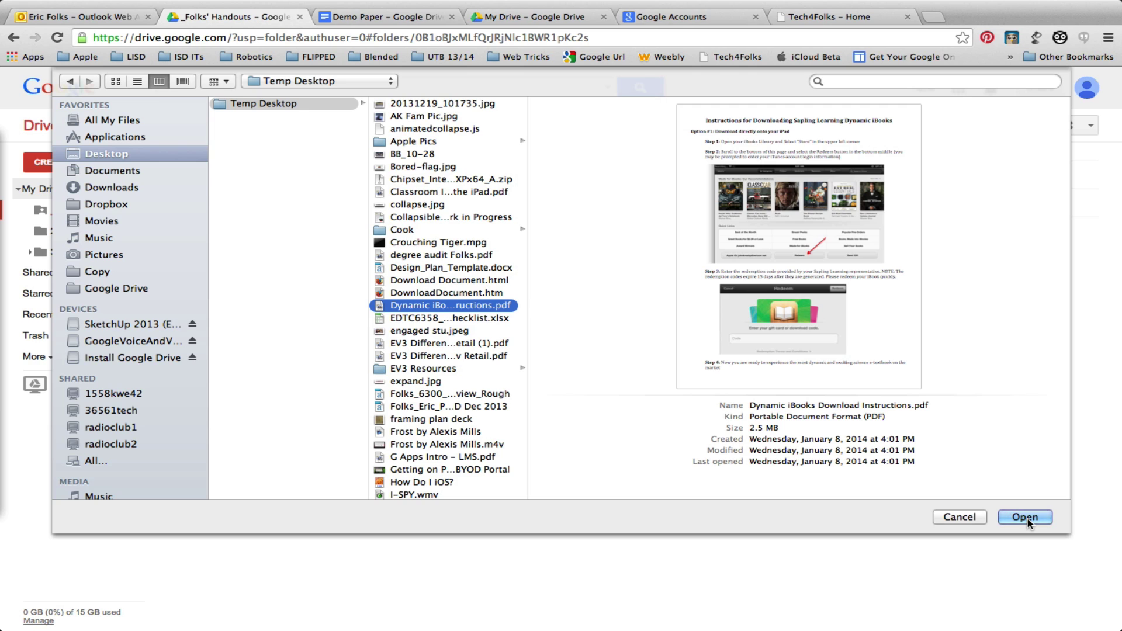
left_click(1026, 518)
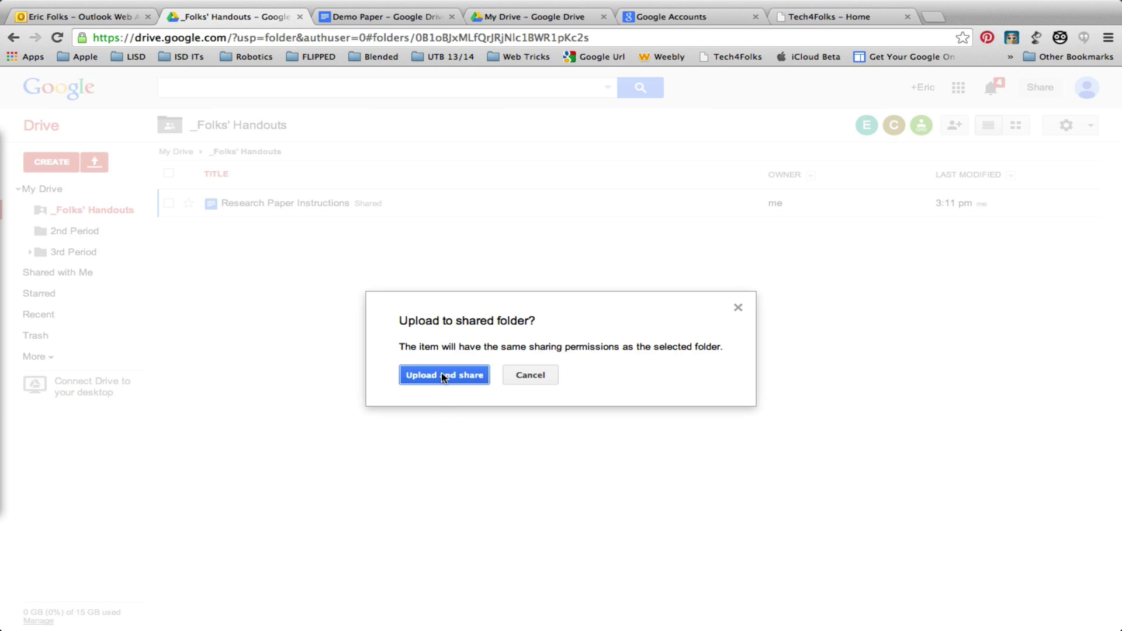
left_click(442, 375)
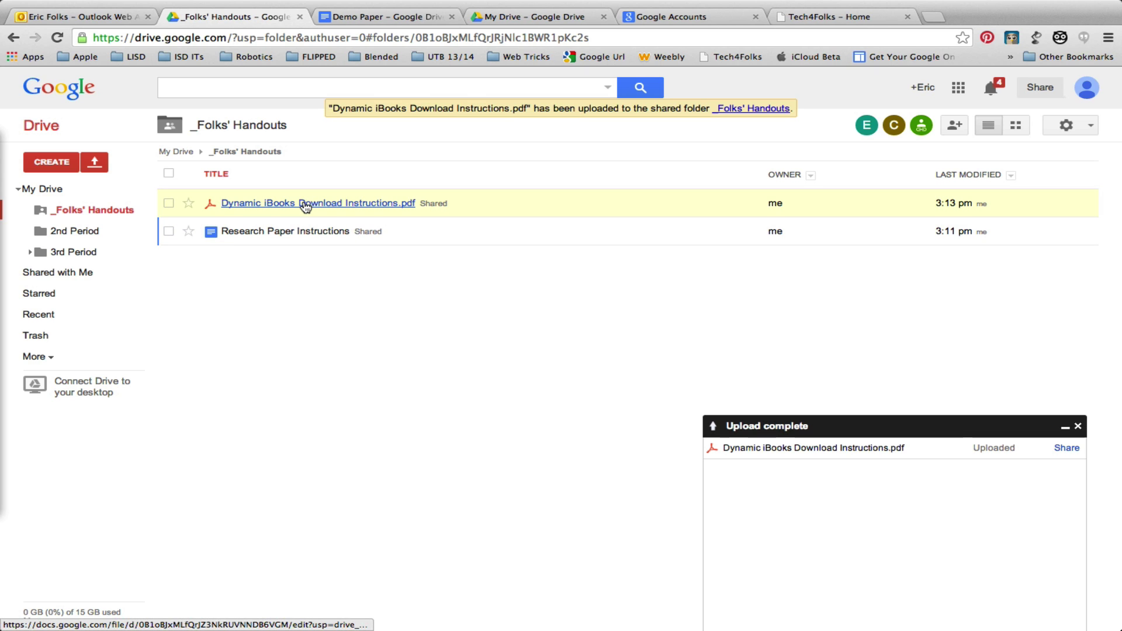
left_click(1078, 428)
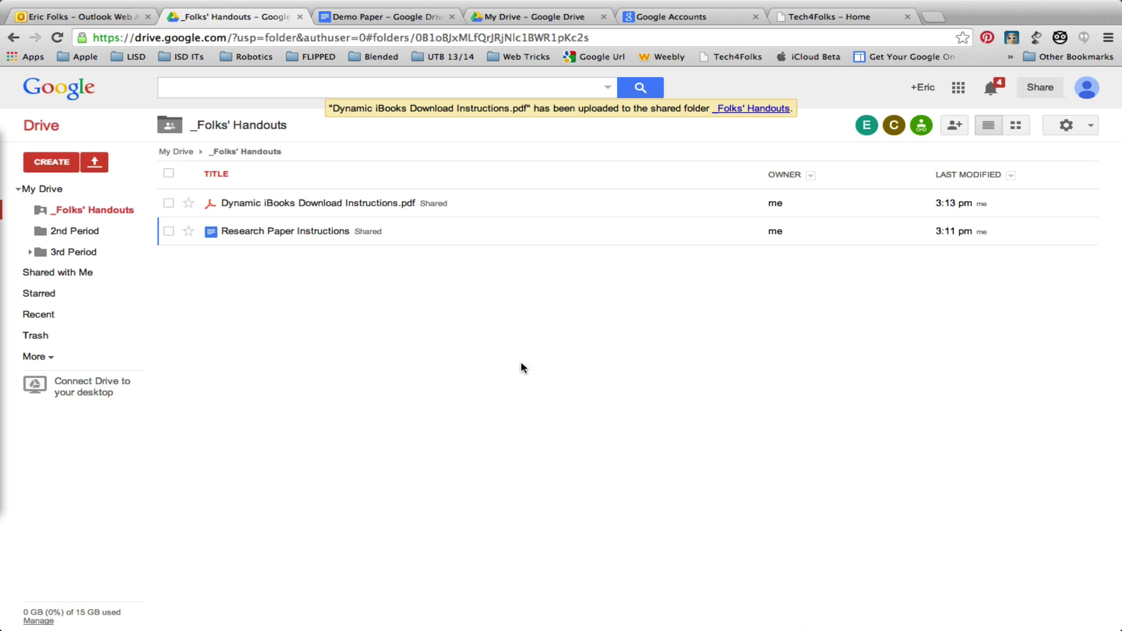
key("ctrl+Right")
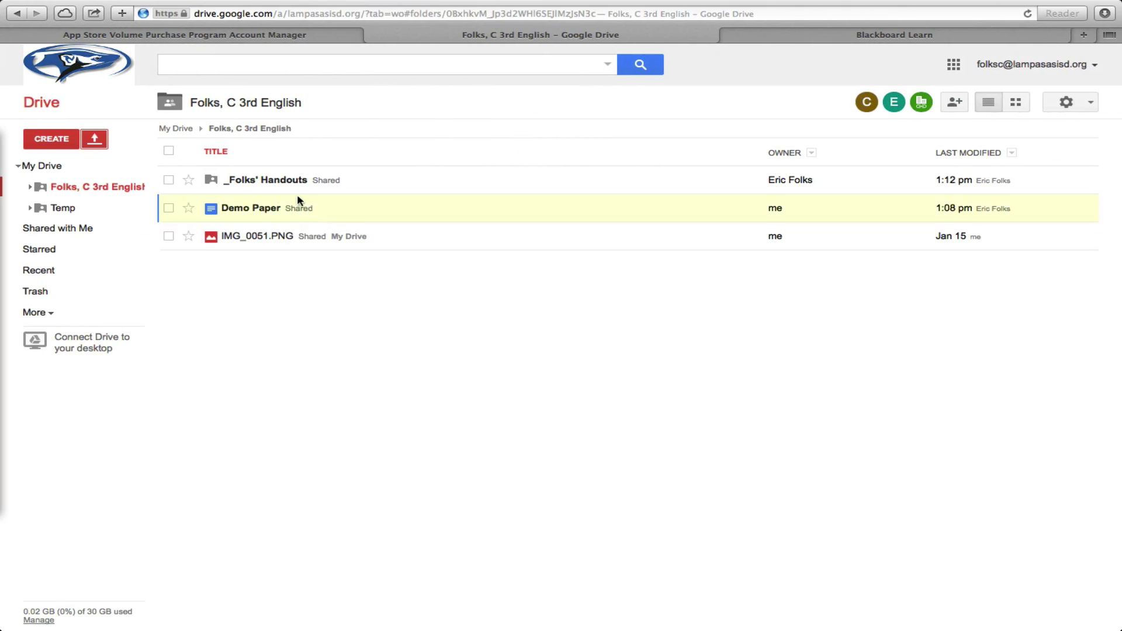
- Open _Folks' Handouts from the student's class folder to see the PDF and instructions doc
left_click(263, 182)
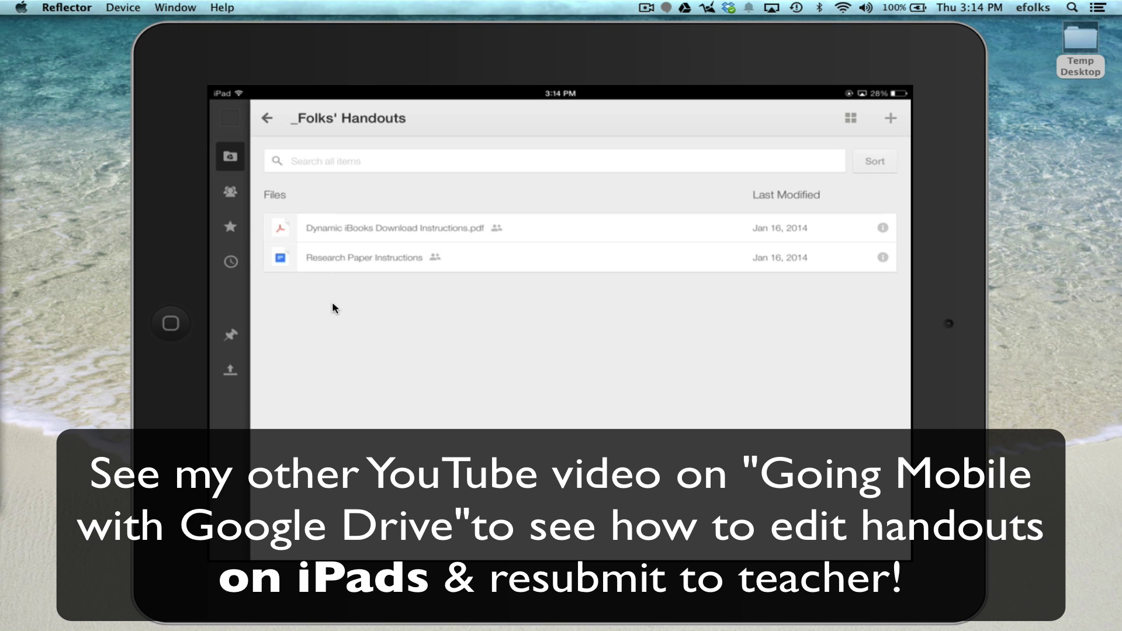
key("ctrl+Right")
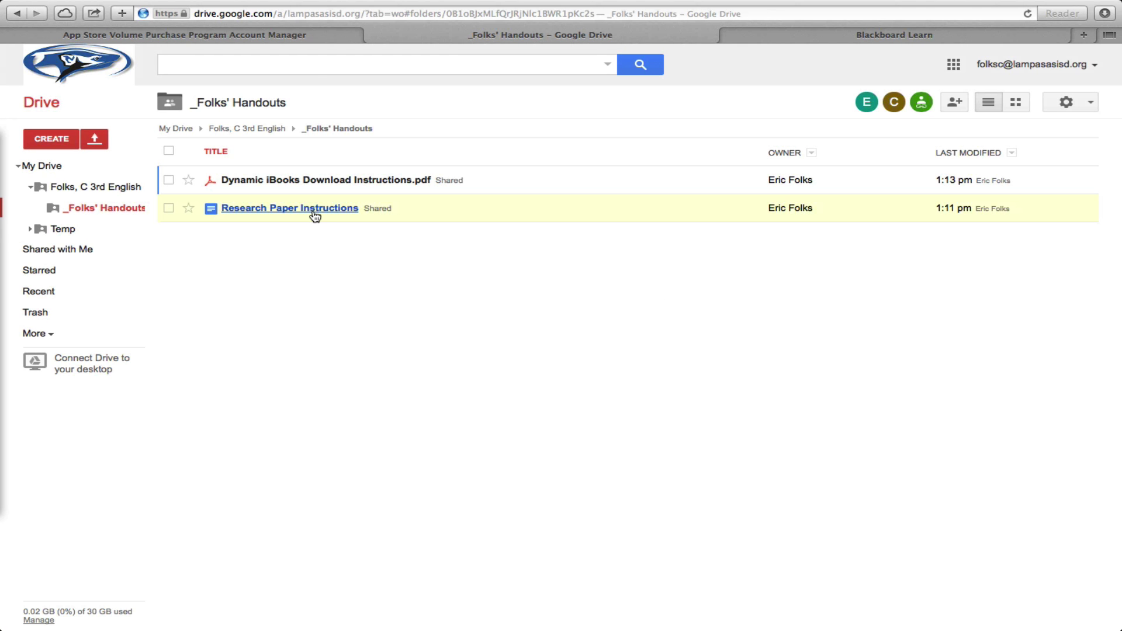
- As the student, test edit rights on Research Paper Instructions by adding and erasing test letters
left_click(315, 209)
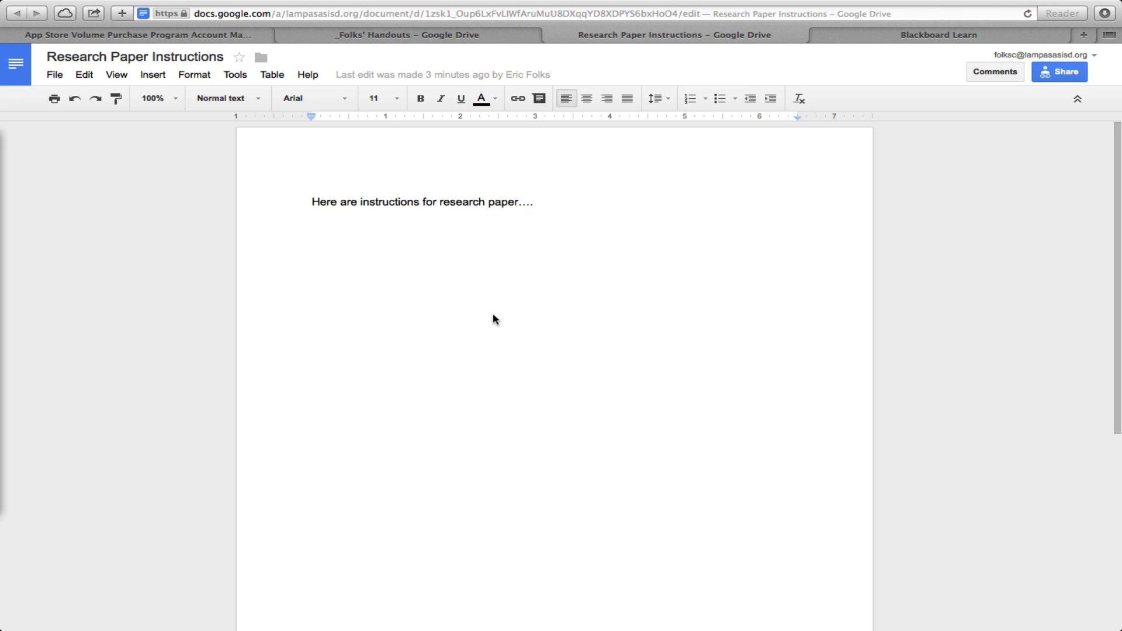
left_click(546, 206)
type("jkhkjh")
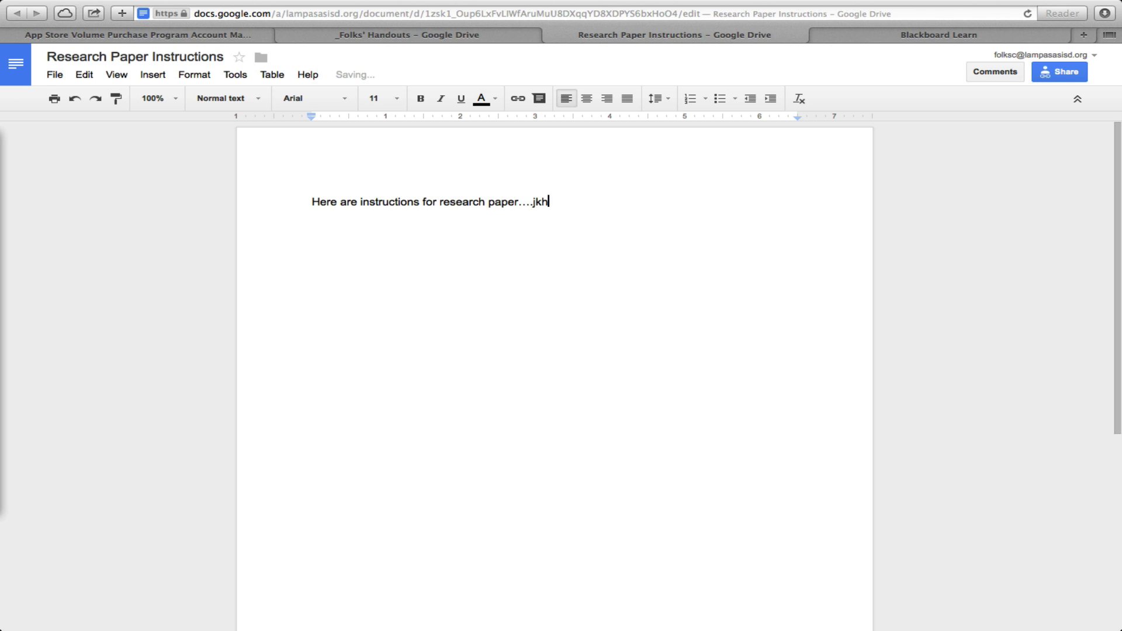
key("BackSpace")
key("BackSpace")
key("BackSpace")
key("BackSpace")
key("BackSpace")
key("BackSpace")
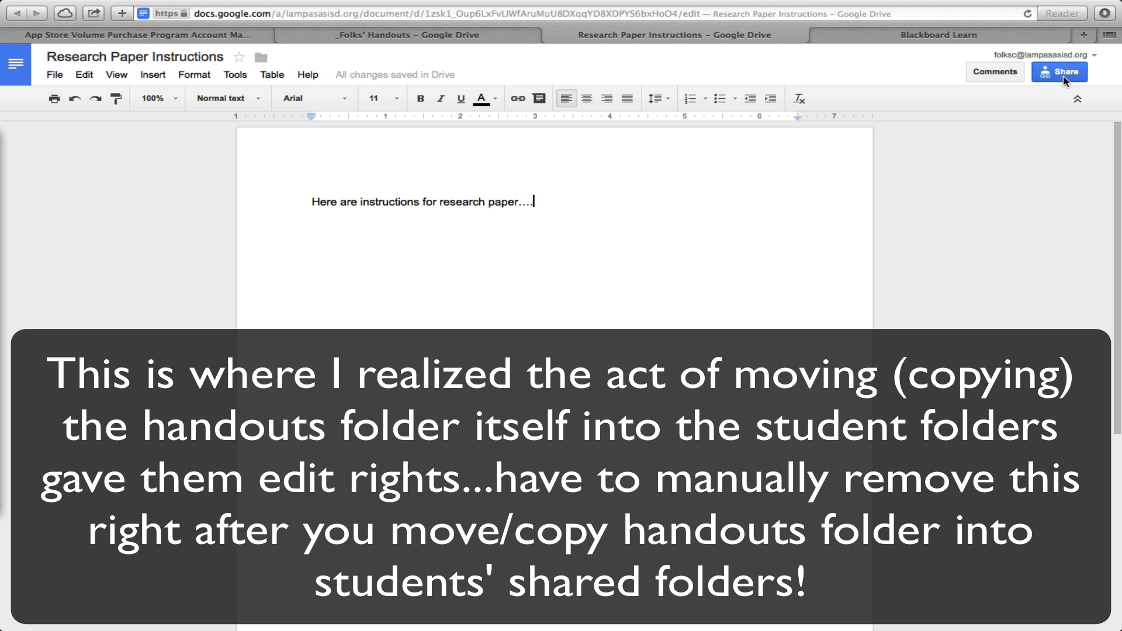
mouse_move(1064, 77)
type("hjgjhg")
key("BackSpace")
key("BackSpace")
key("BackSpace")
key("BackSpace")
key("BackSpace")
key("BackSpace")
key("BackSpace")
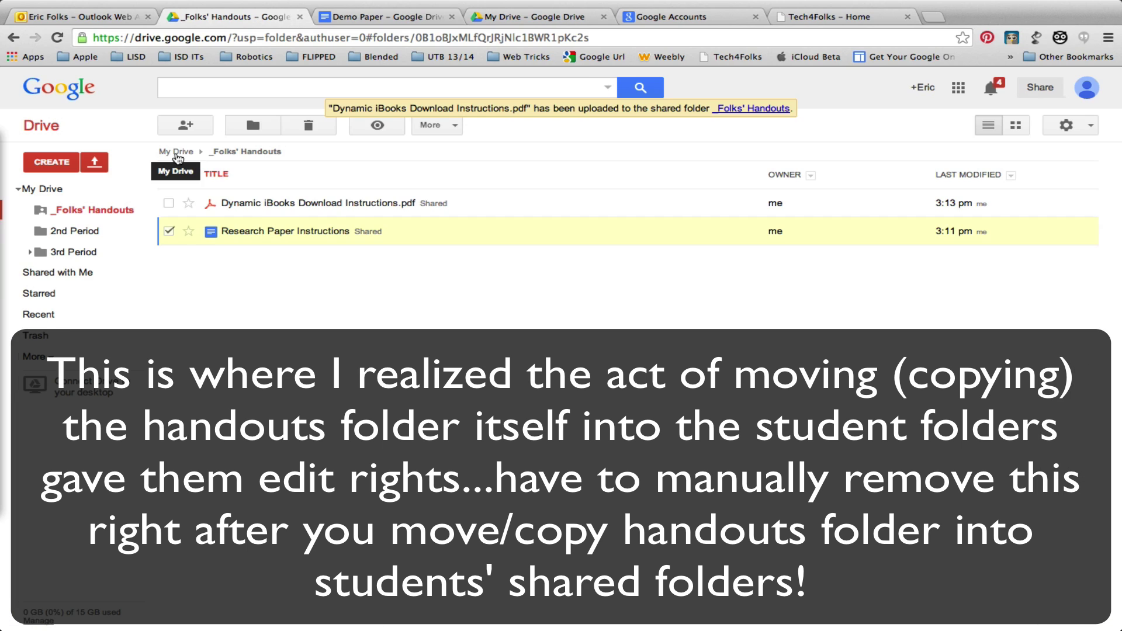
- Remove the student's Can edit access from _Folks' Handouts sharing, keeping view-by-link access
left_click(172, 151)
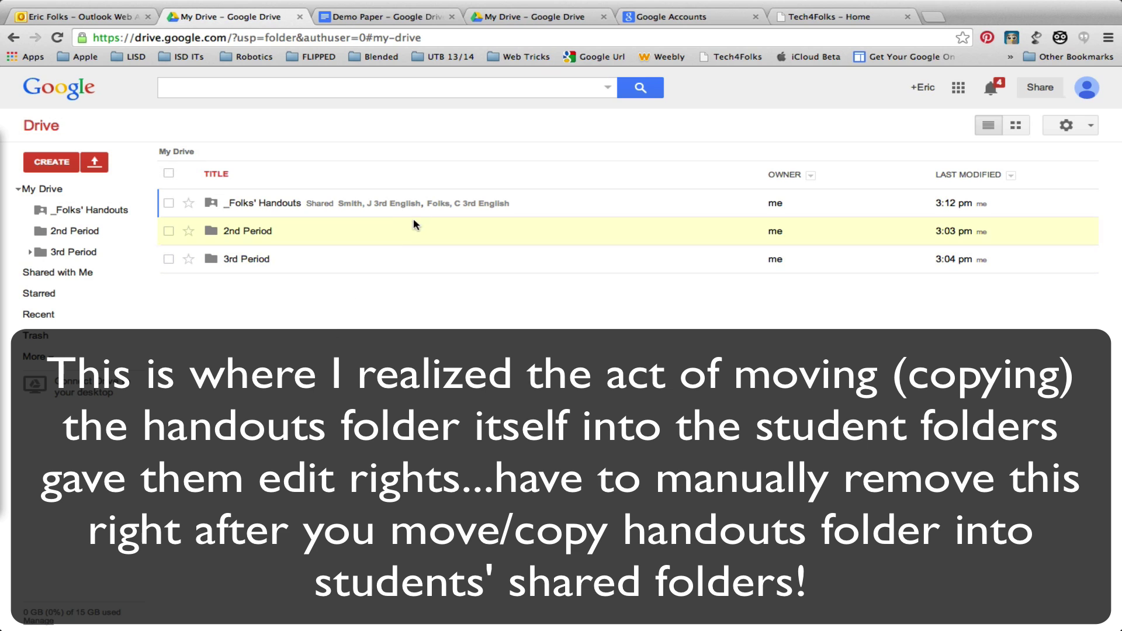
left_click(433, 207)
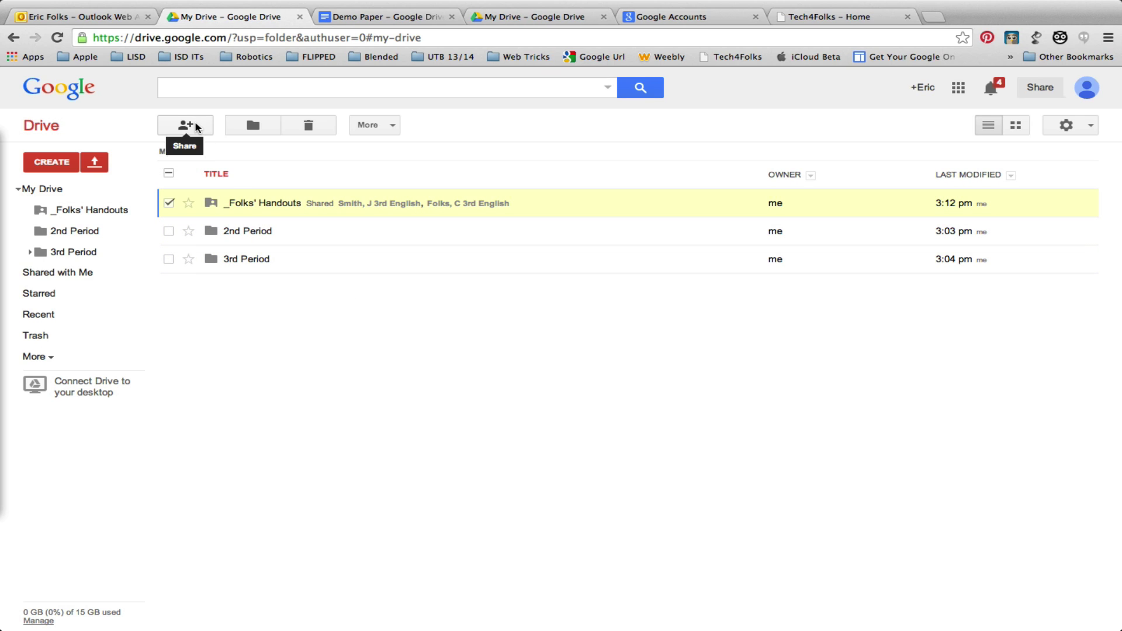
left_click(196, 127)
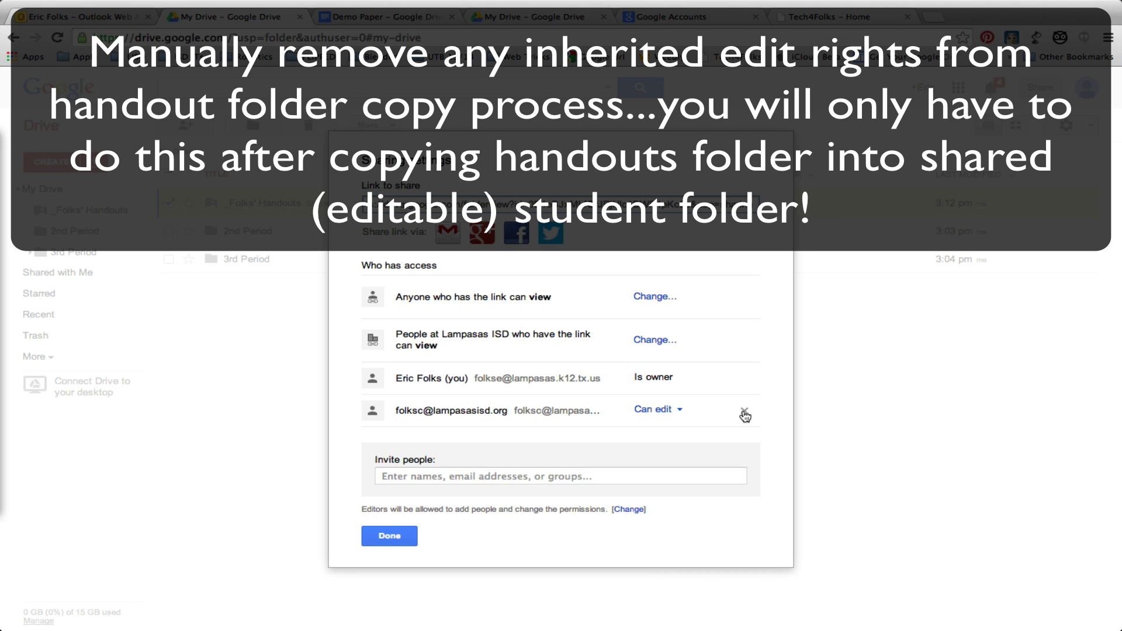
left_click(744, 412)
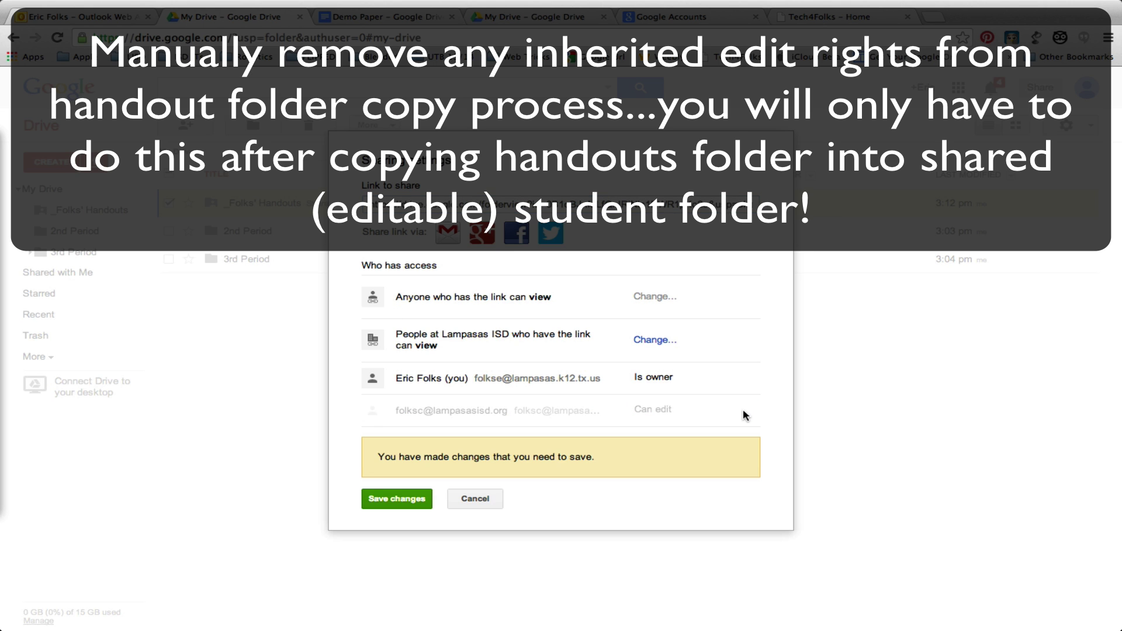
left_click(408, 499)
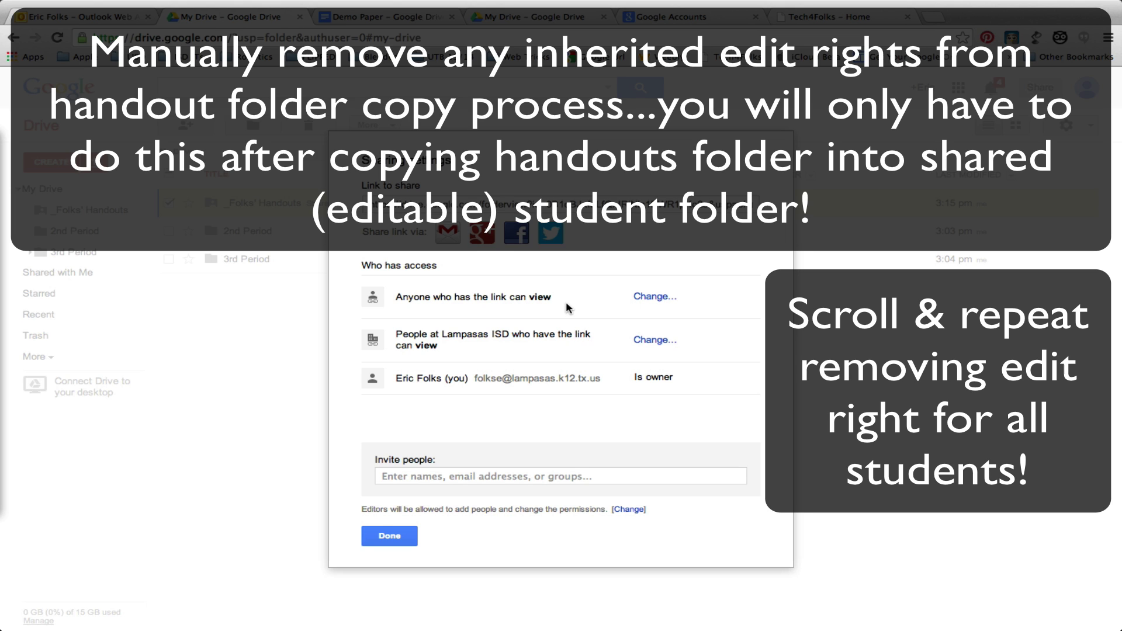
left_click(401, 539)
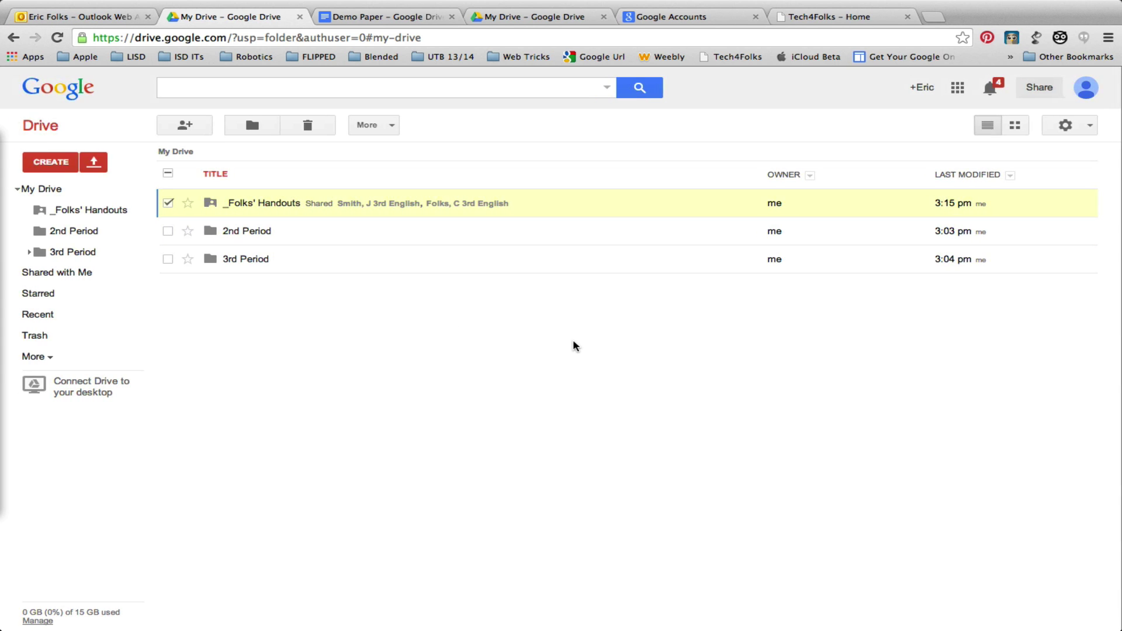
key("ctrl+Right")
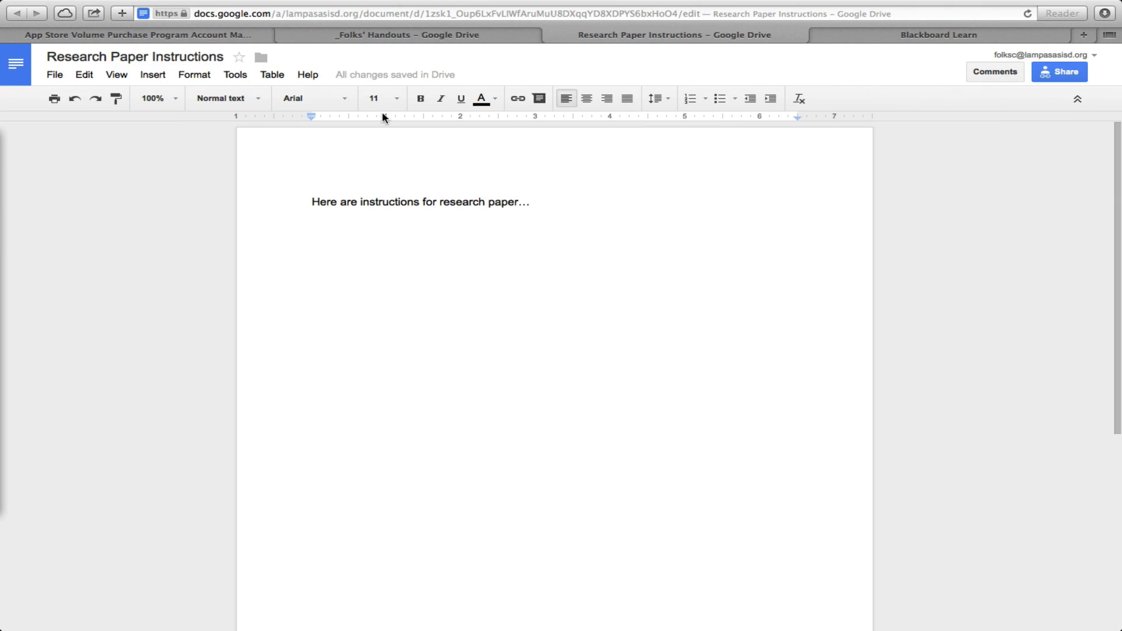
- Reload the Research Paper Instructions, confirm the text is view-only, and make a copy
left_click(1030, 14)
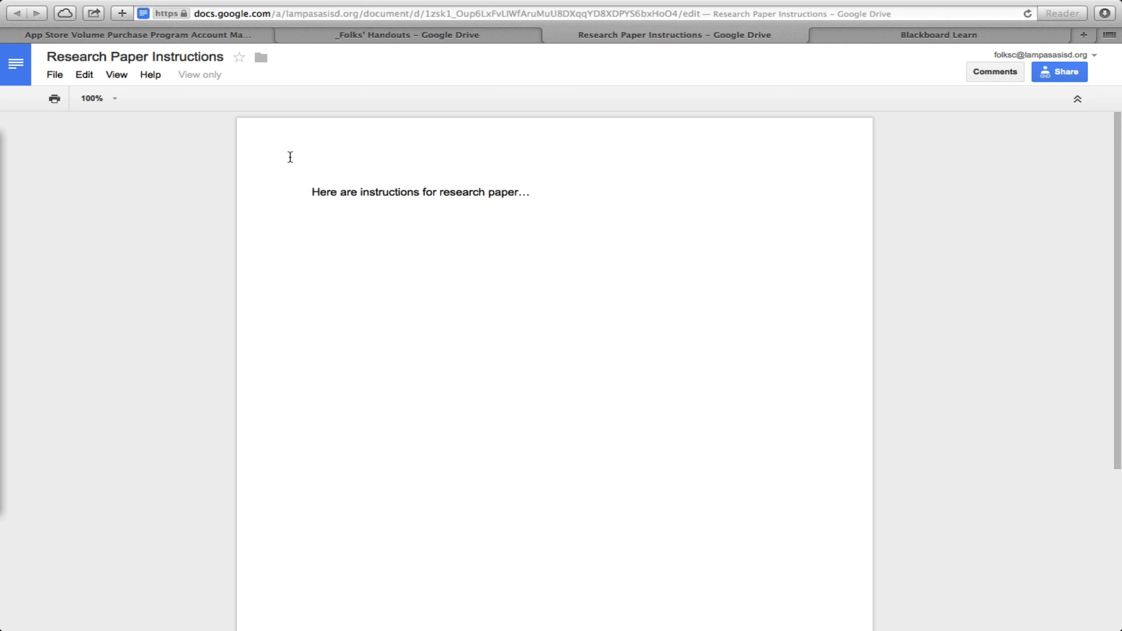
double_click(527, 184)
left_click(54, 74)
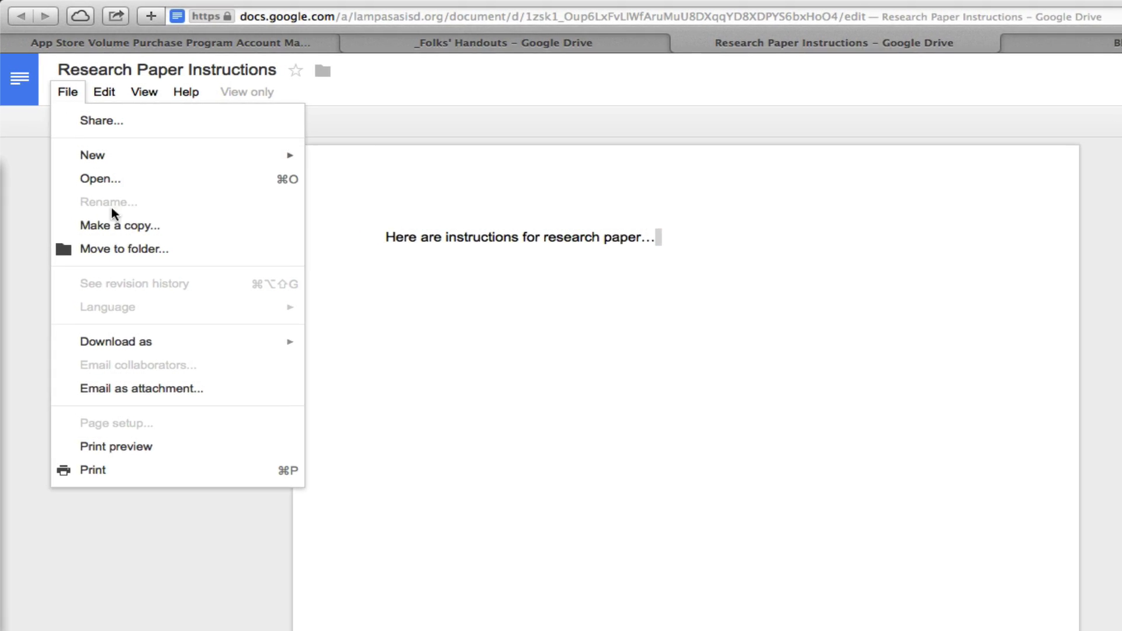
left_click(120, 226)
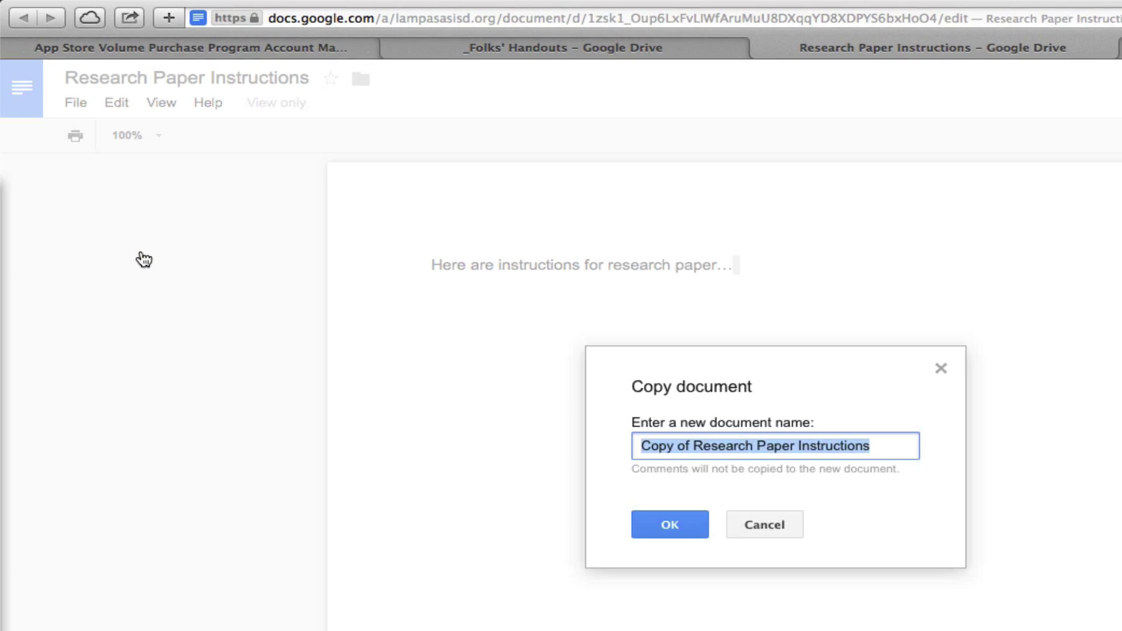
- Name the copy with the student's name followed by 'Research Paper' and create it
left_click(715, 466)
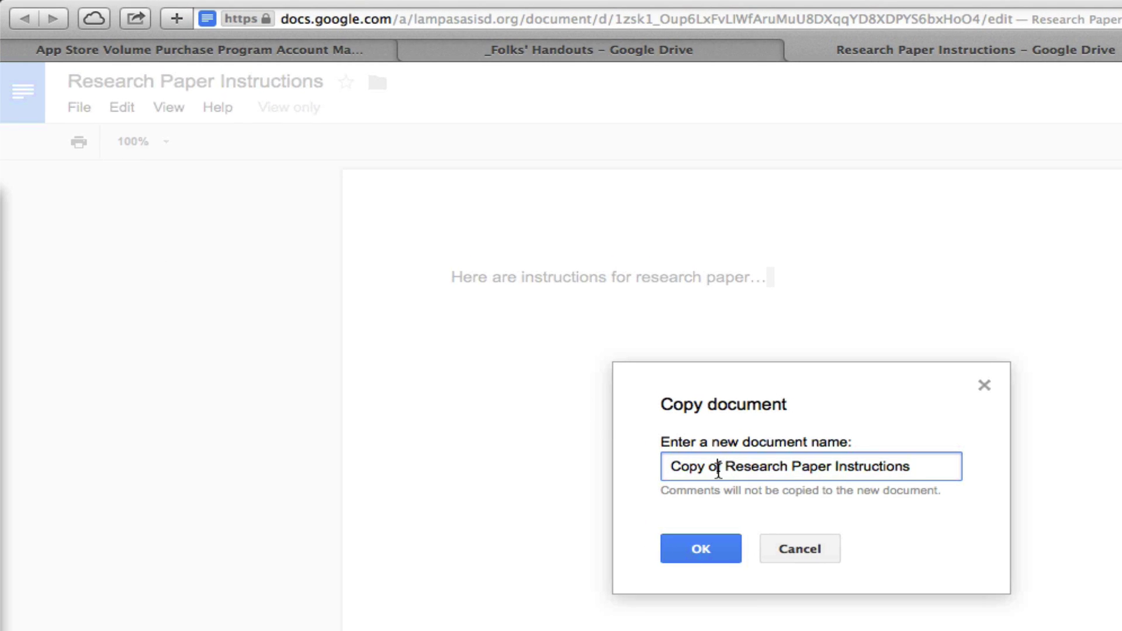
left_click_drag(721, 466, 665, 465)
type("Calum's")
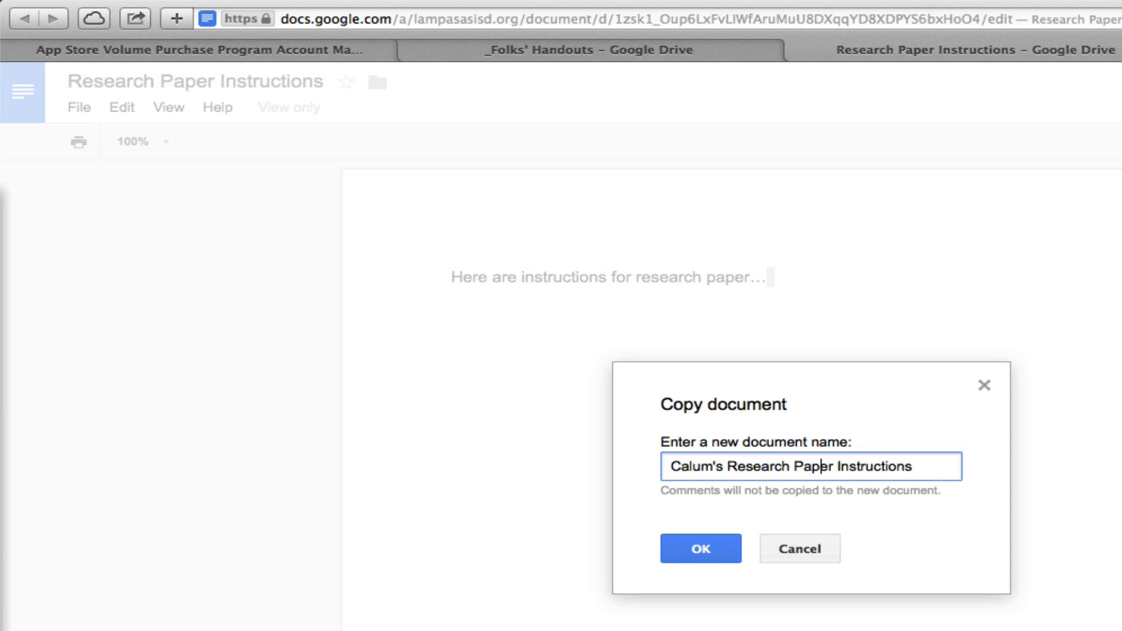
left_click_drag(834, 466, 913, 466)
key("BackSpace")
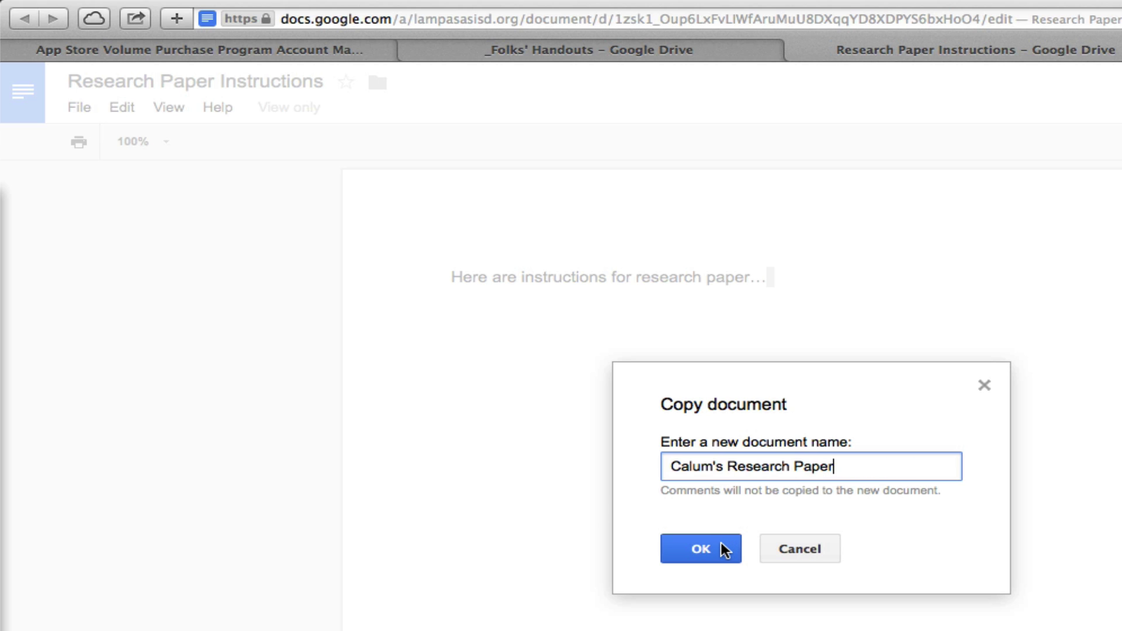
left_click(724, 549)
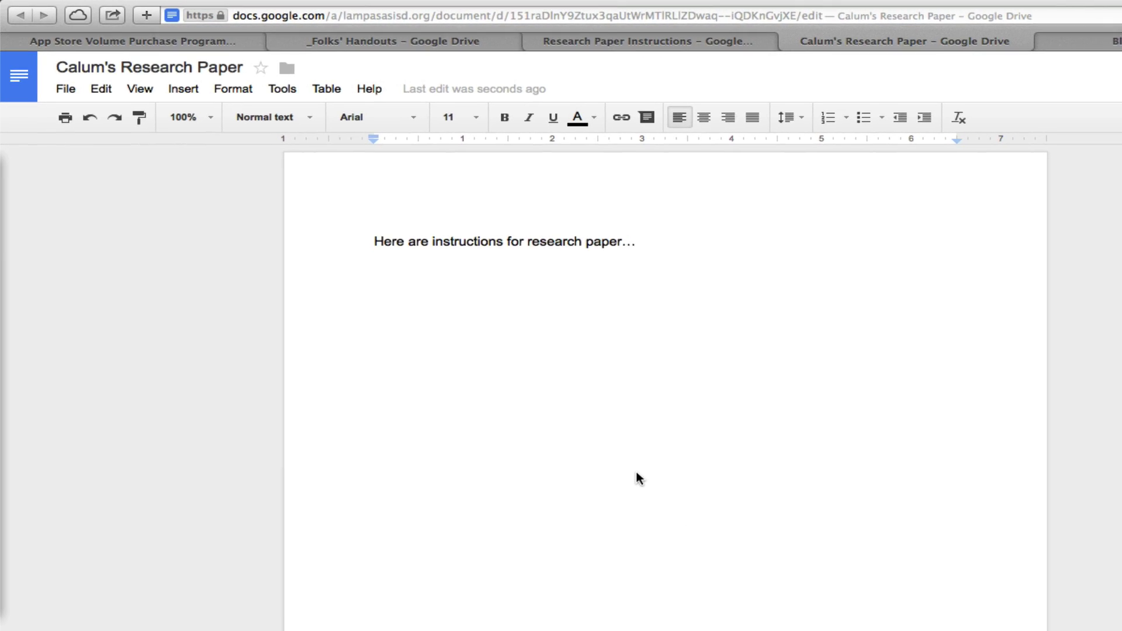
- Close both Docs tabs and return to the top level of My Drive
left_click(768, 40)
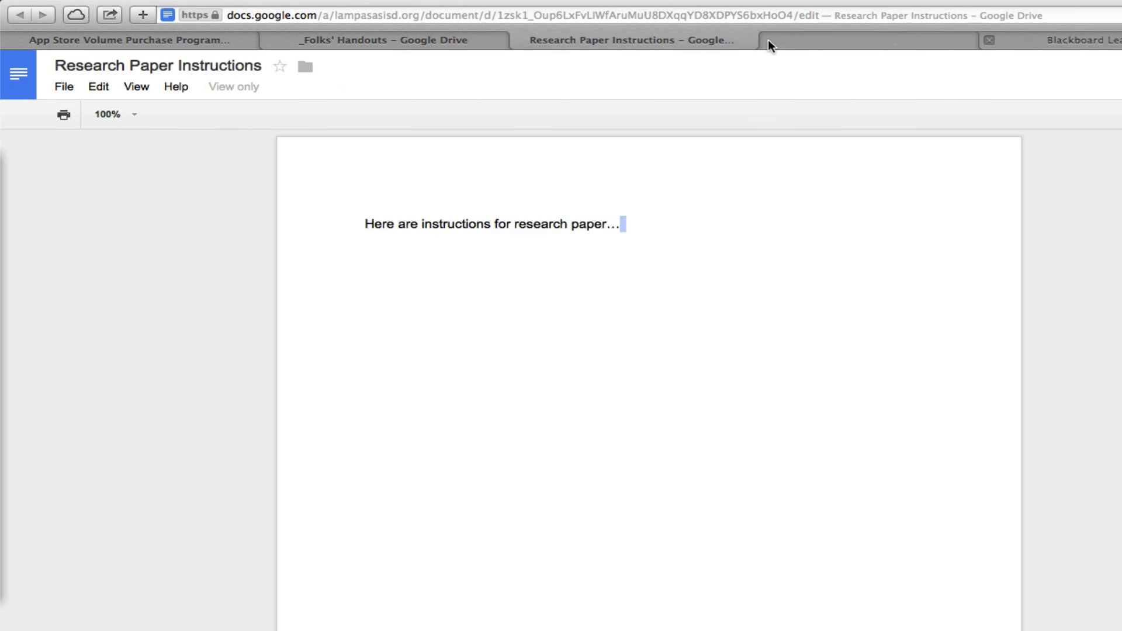
left_click(521, 40)
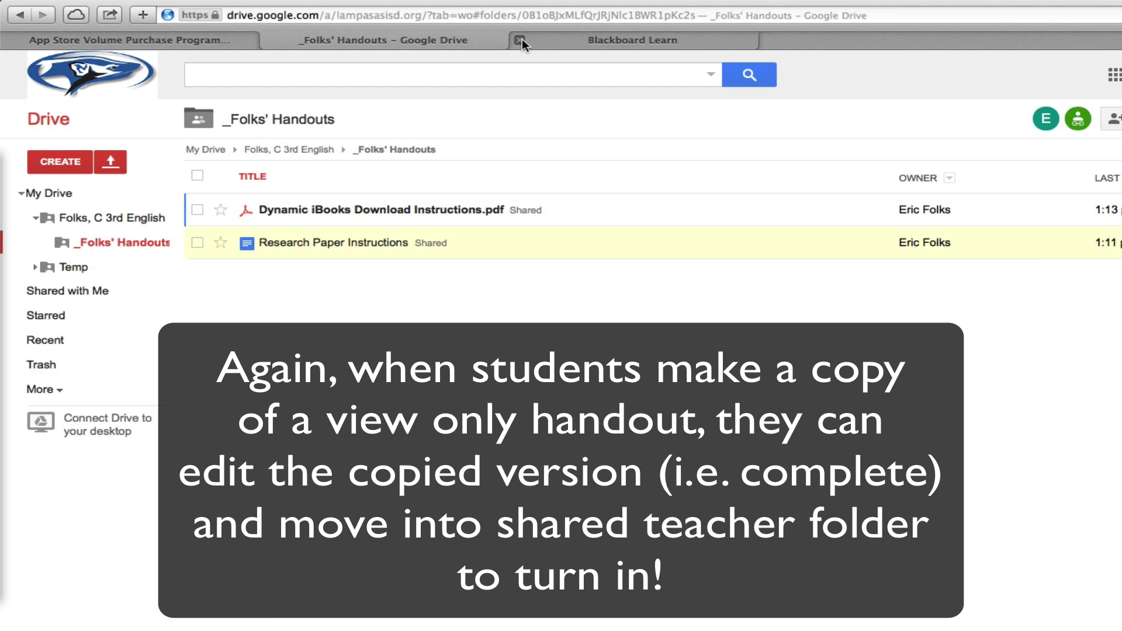
left_click(197, 150)
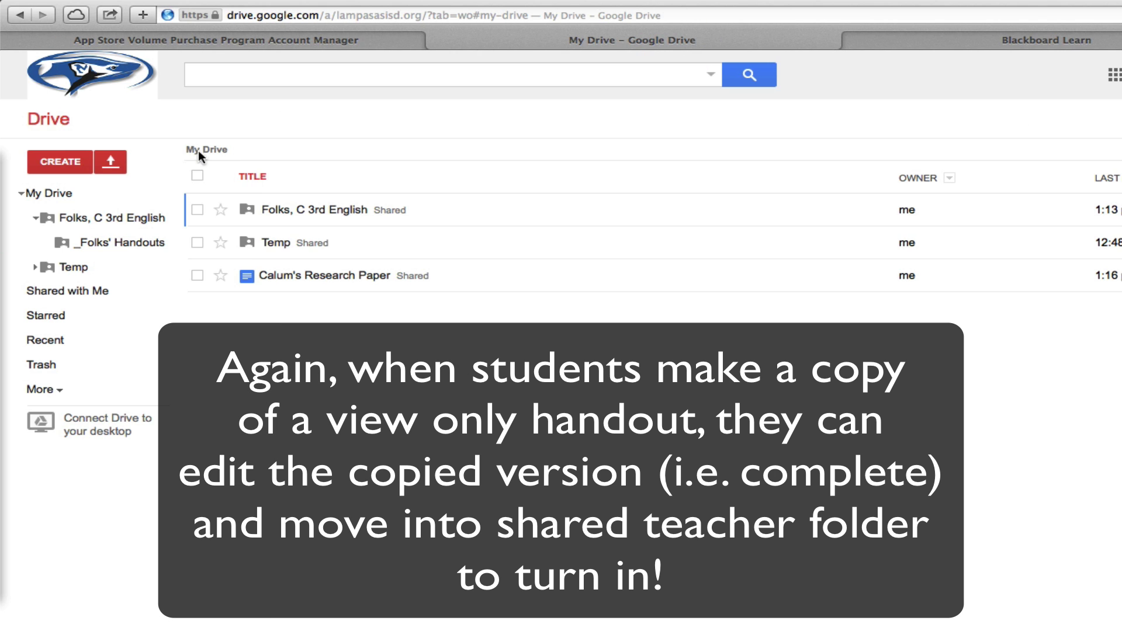
- Check the student's Research Paper copy, then move it into their 3rd English folder and open that folder
left_click(459, 283)
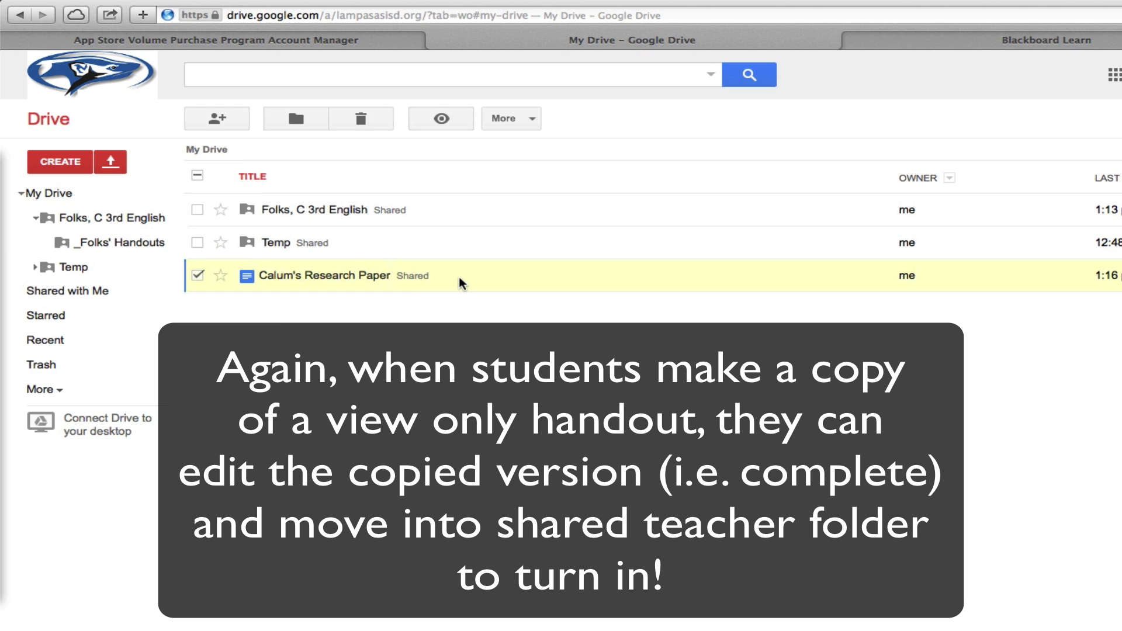
left_click(359, 276)
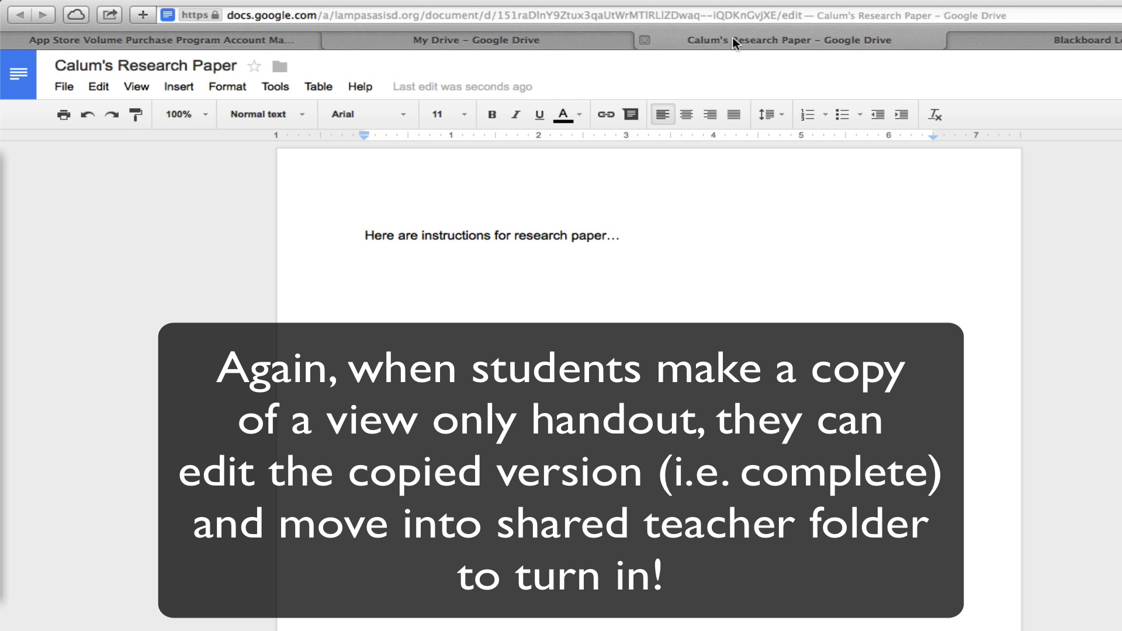
left_click(641, 39)
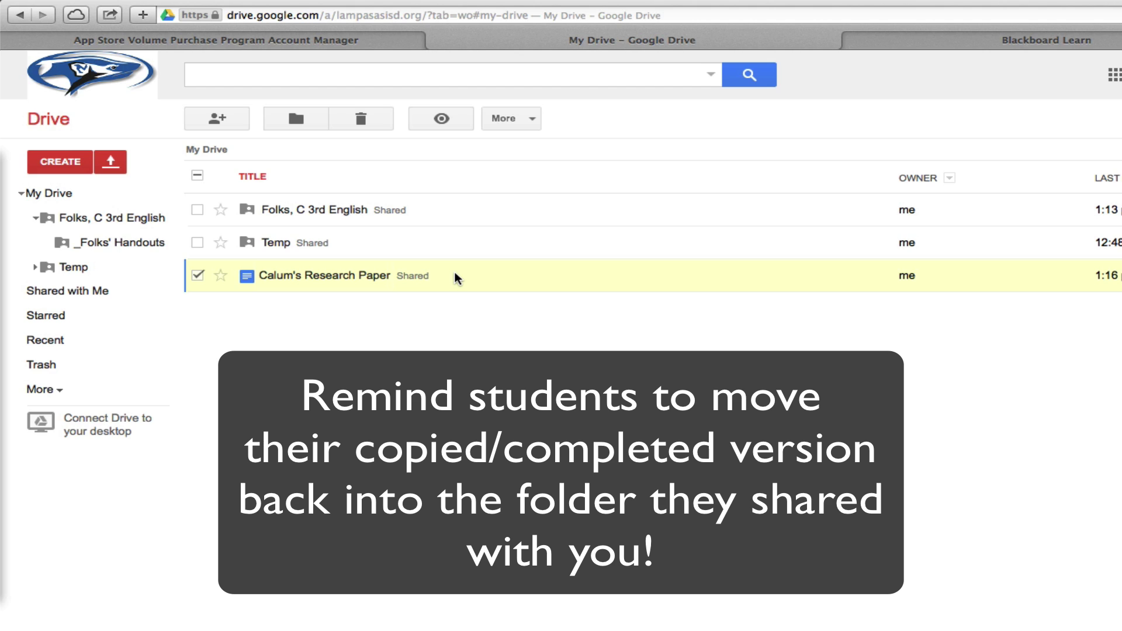
left_click_drag(455, 272, 360, 218)
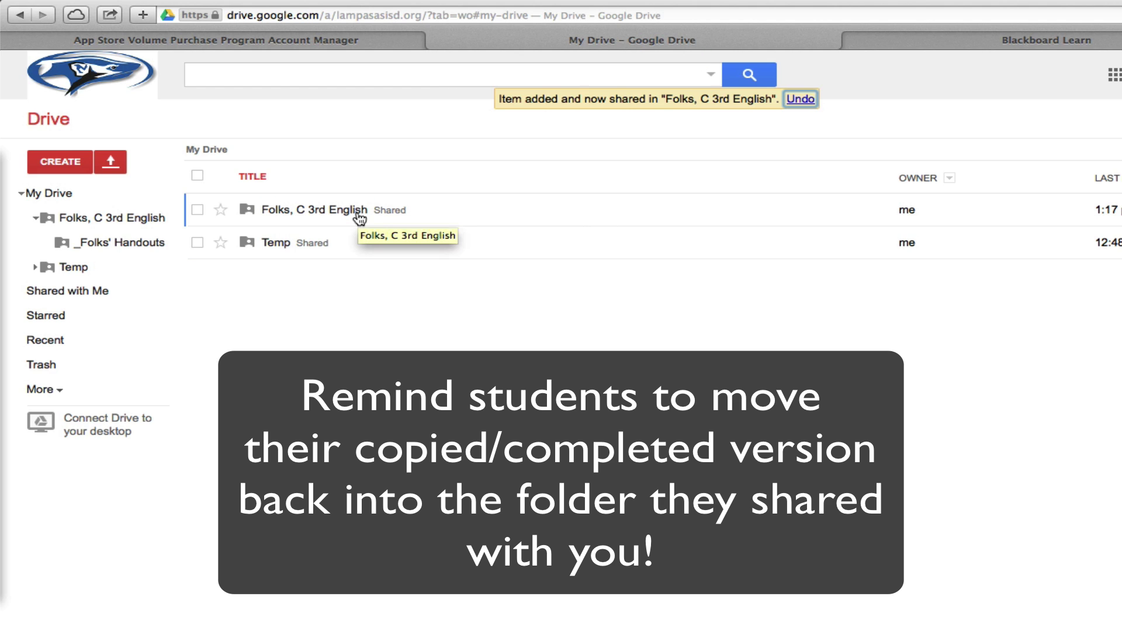
left_click(360, 218)
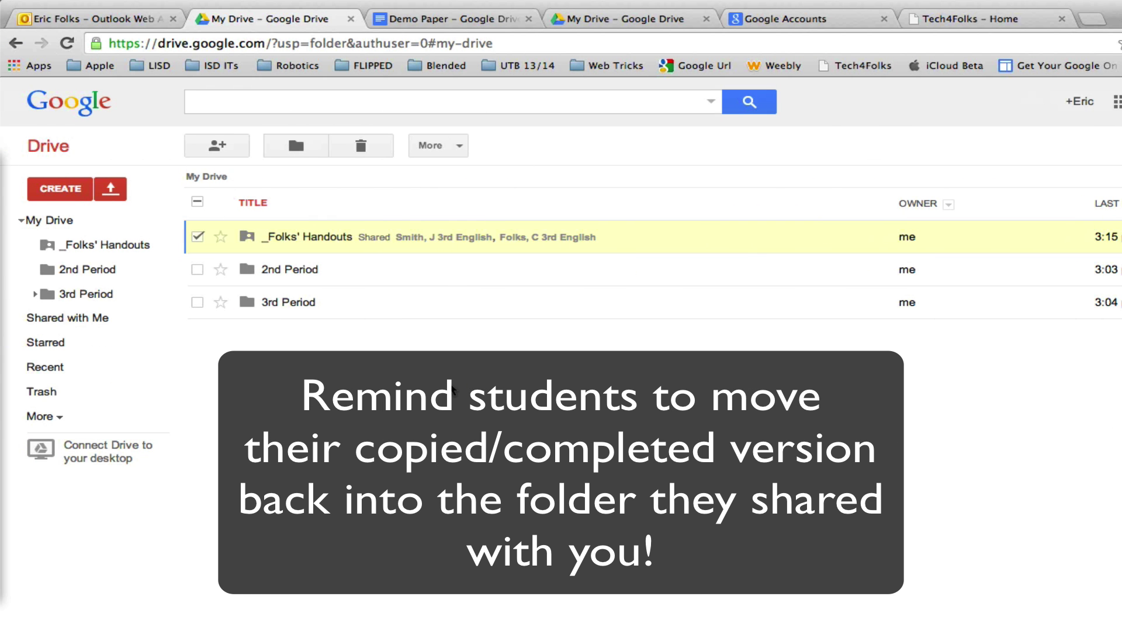
- Open the student's 3rd English folder from 3rd Period in the sidebar, then switch to the Tech4Folks site
left_click(36, 296)
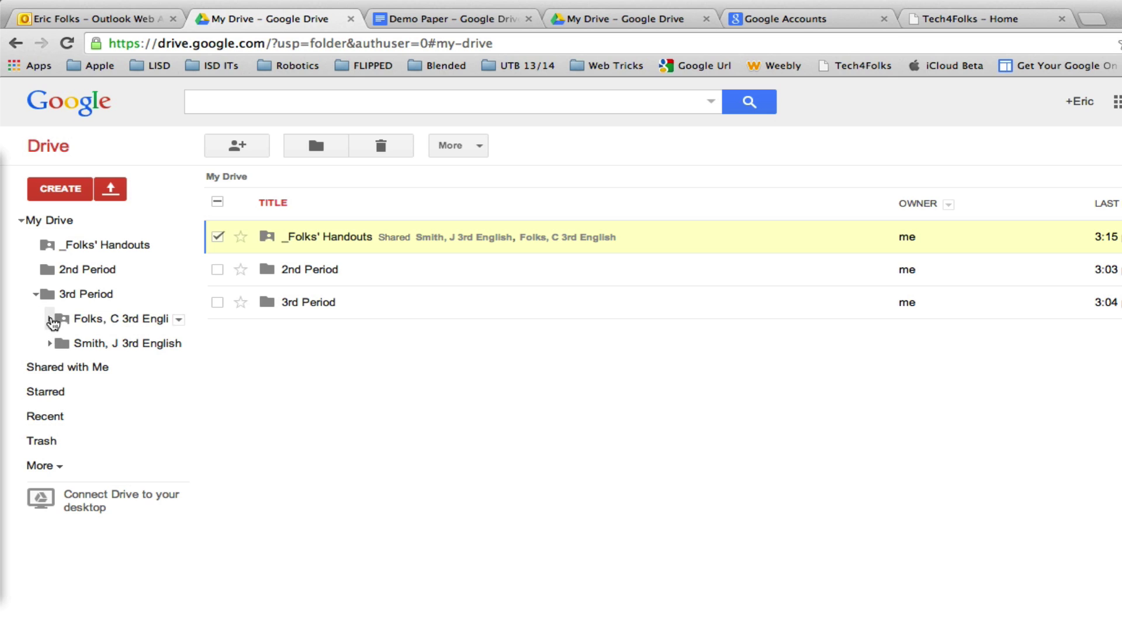
left_click(50, 321)
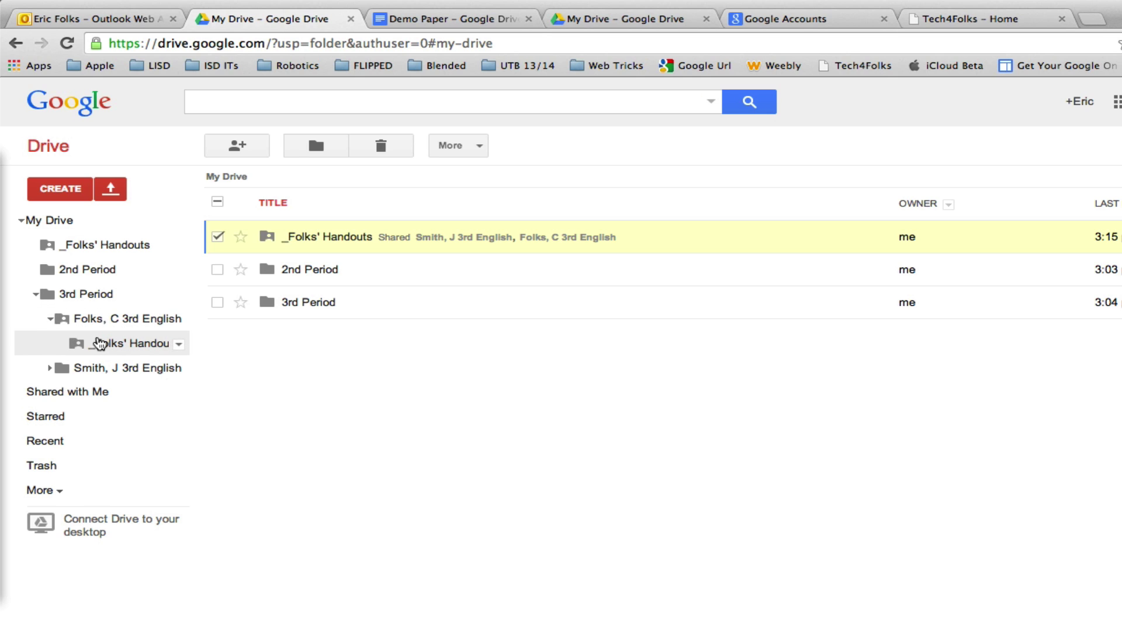
left_click(95, 325)
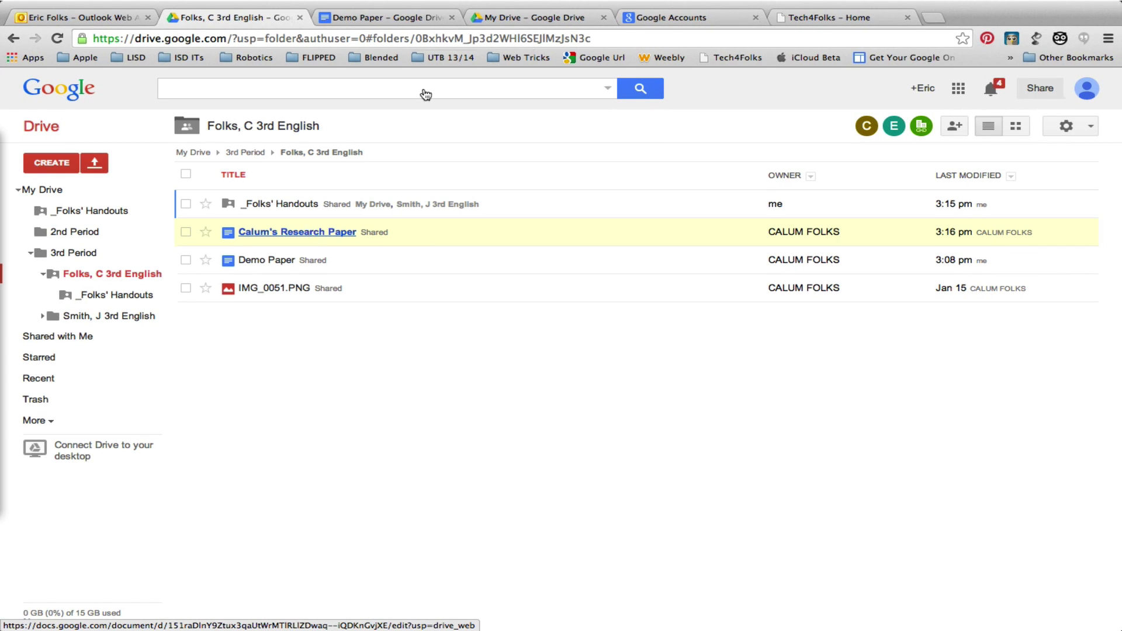
left_click(821, 18)
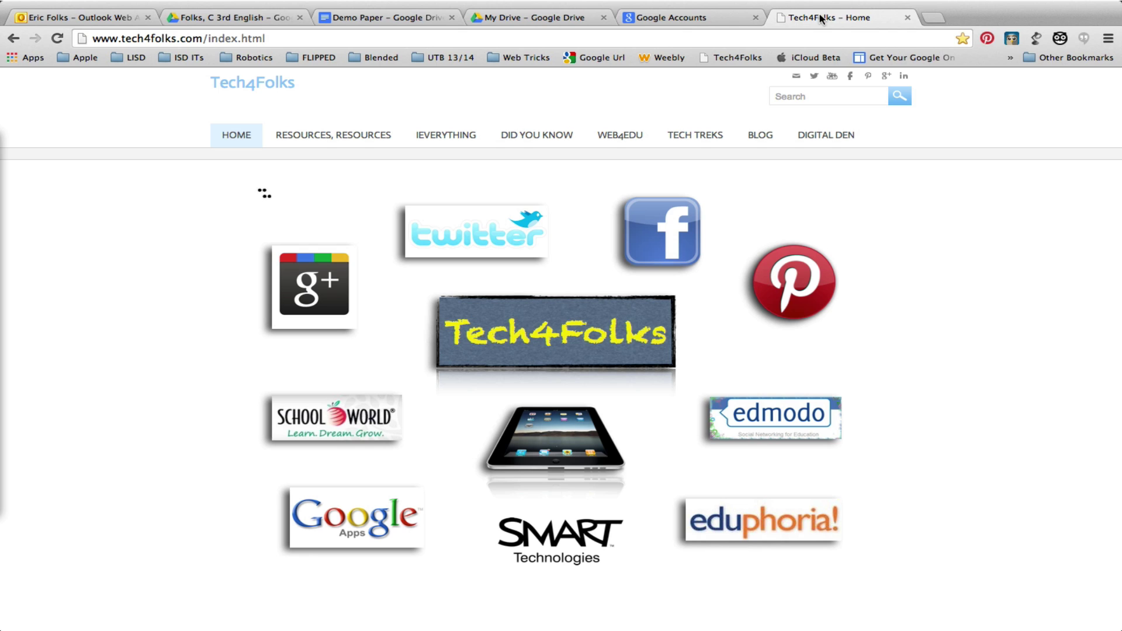
mouse_move(308, 142)
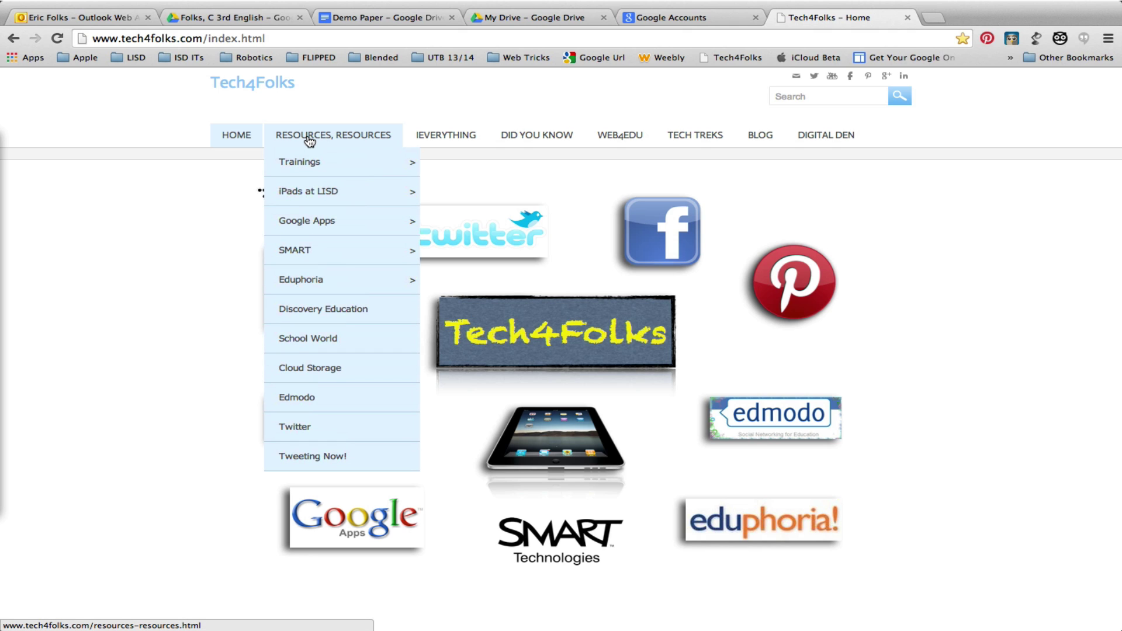